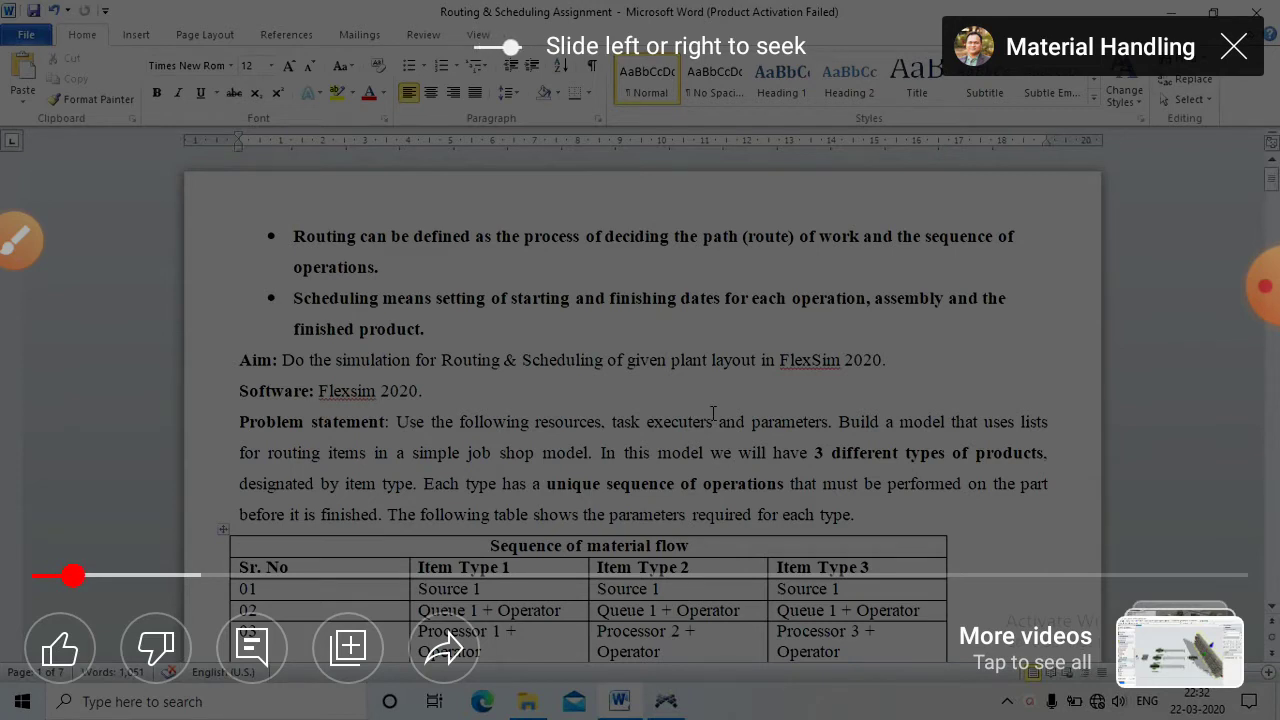
key("XF86AudioRaiseVolume")
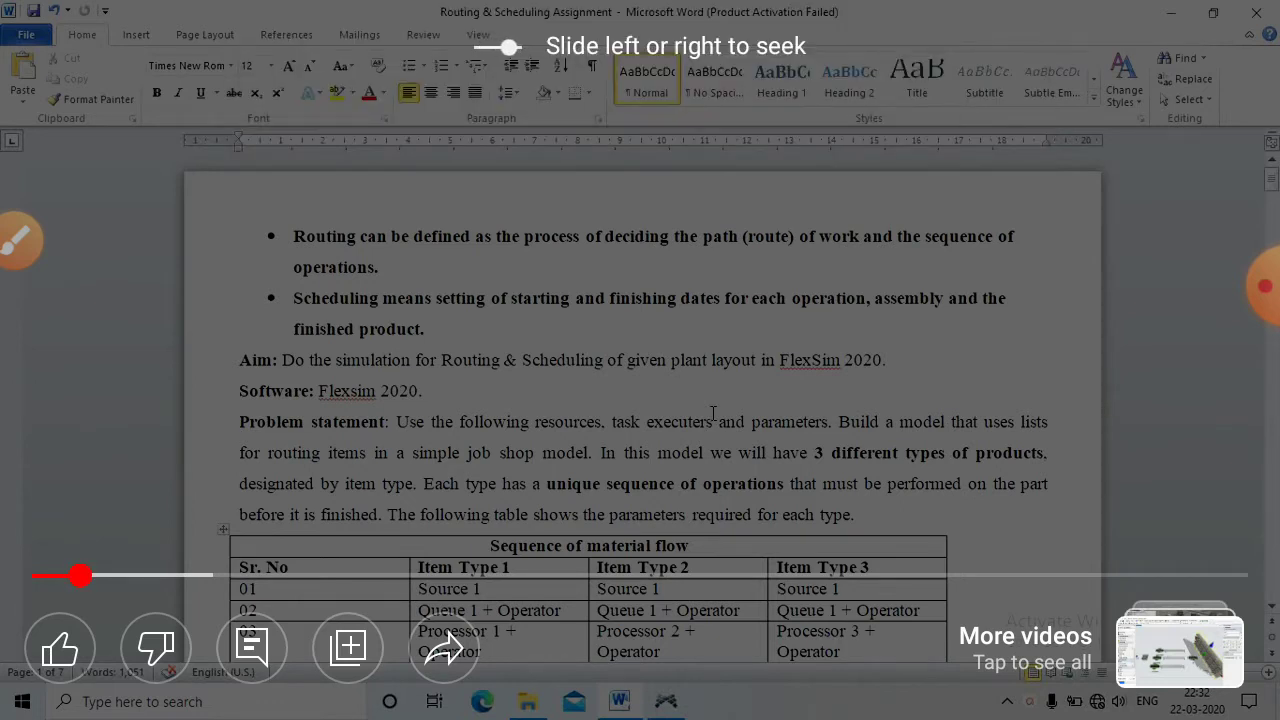
left_click_drag(80, 575, 54, 575)
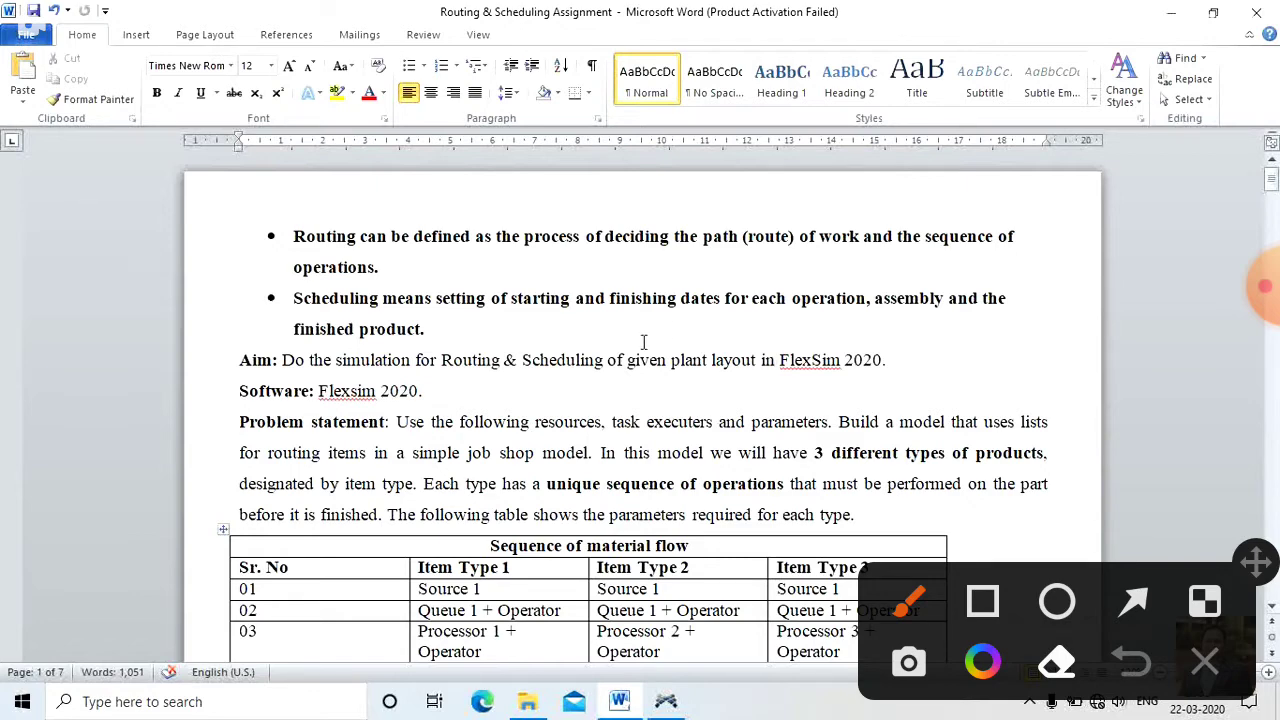
Step: Read the assignment's problem statement, marking the passages on the product types and the unique sequence of operations
scroll(838, 251, "down", 1)
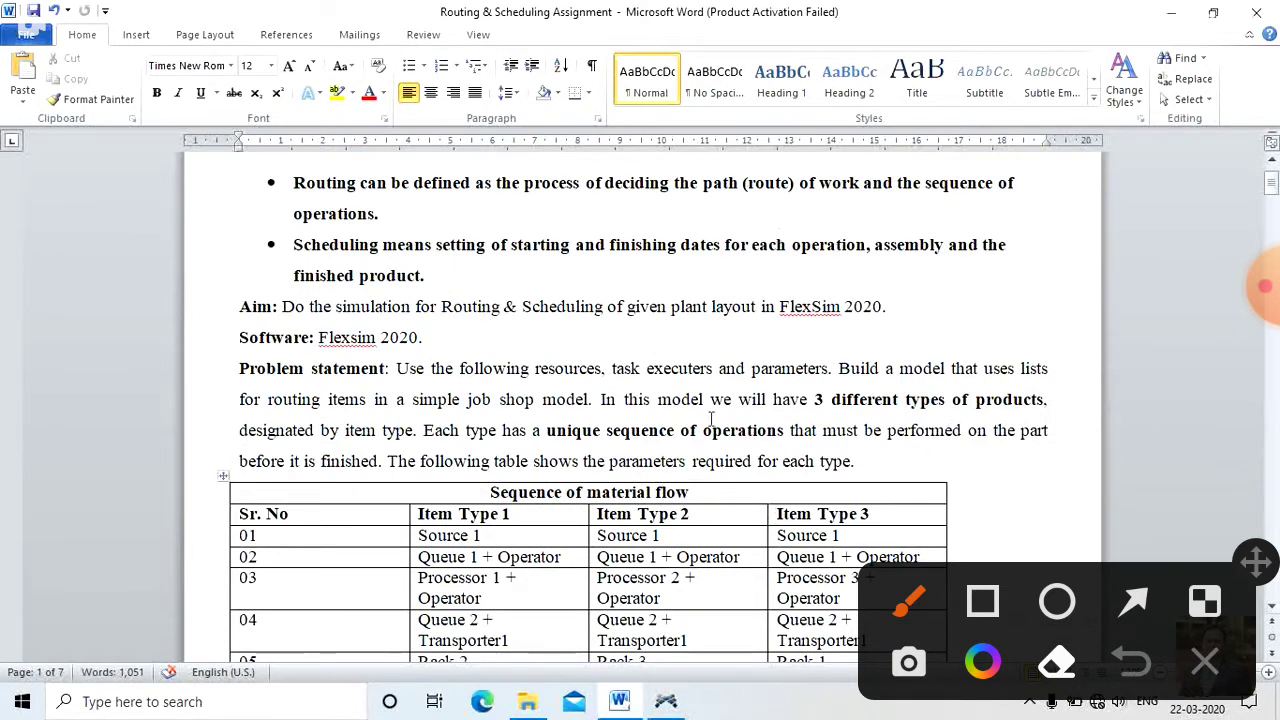
left_click_drag(812, 400, 1058, 403)
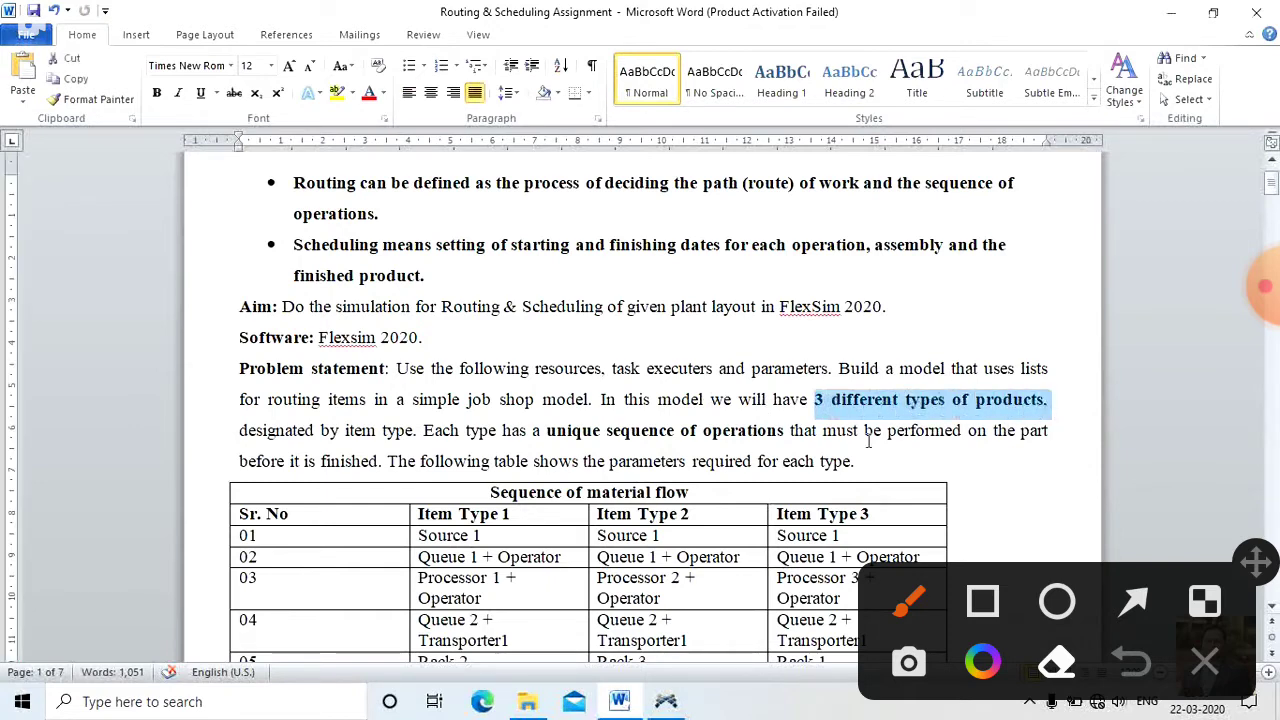
scroll(880, 400, "down", 1)
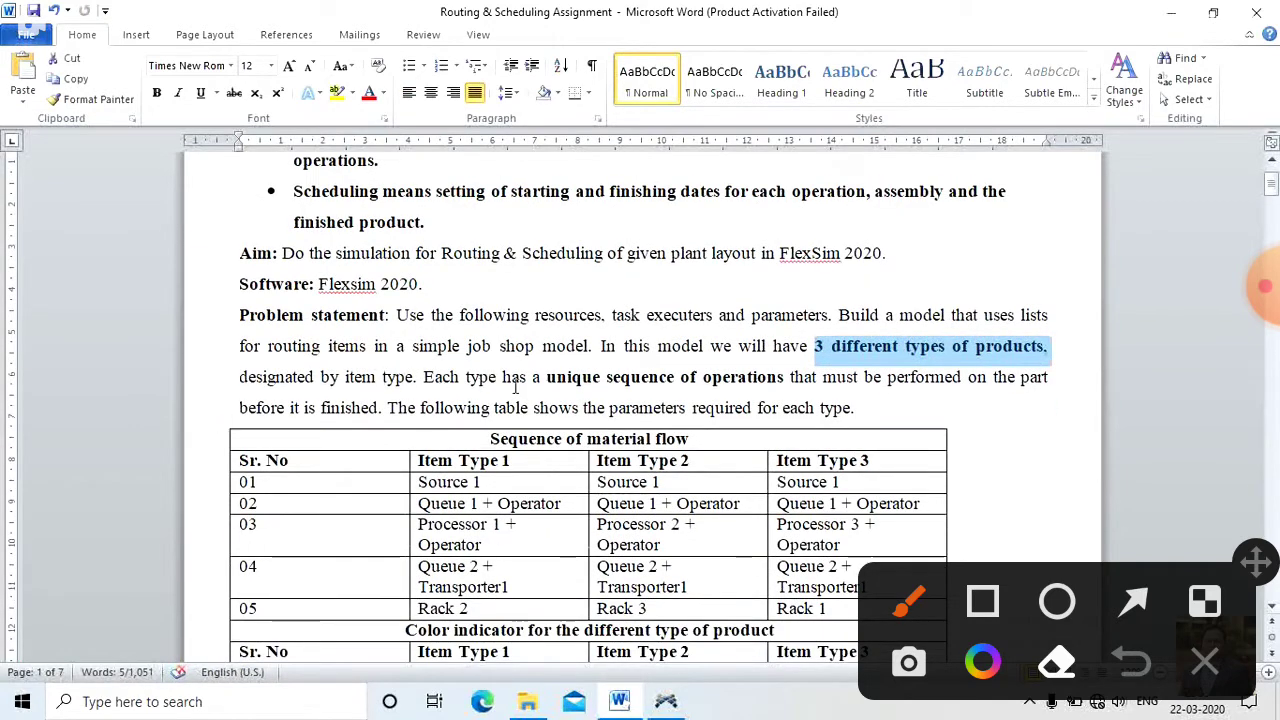
left_click_drag(546, 386, 786, 386)
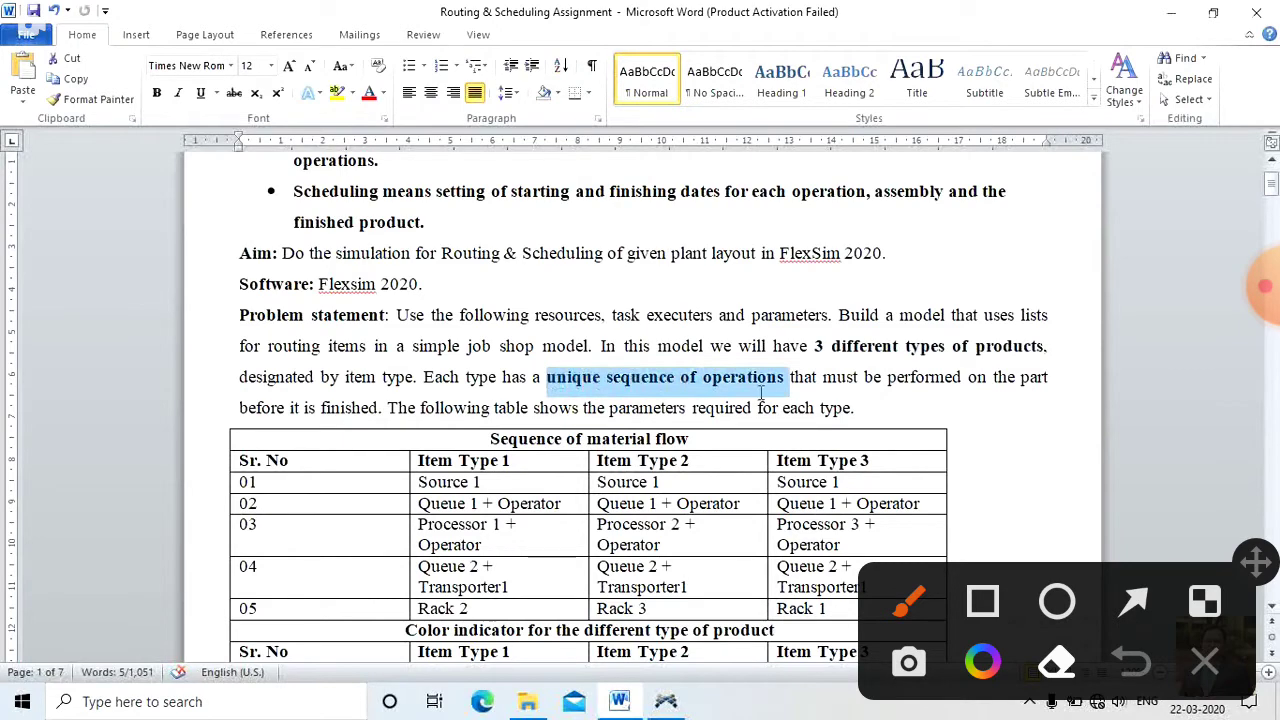
scroll(931, 388, "down", 1)
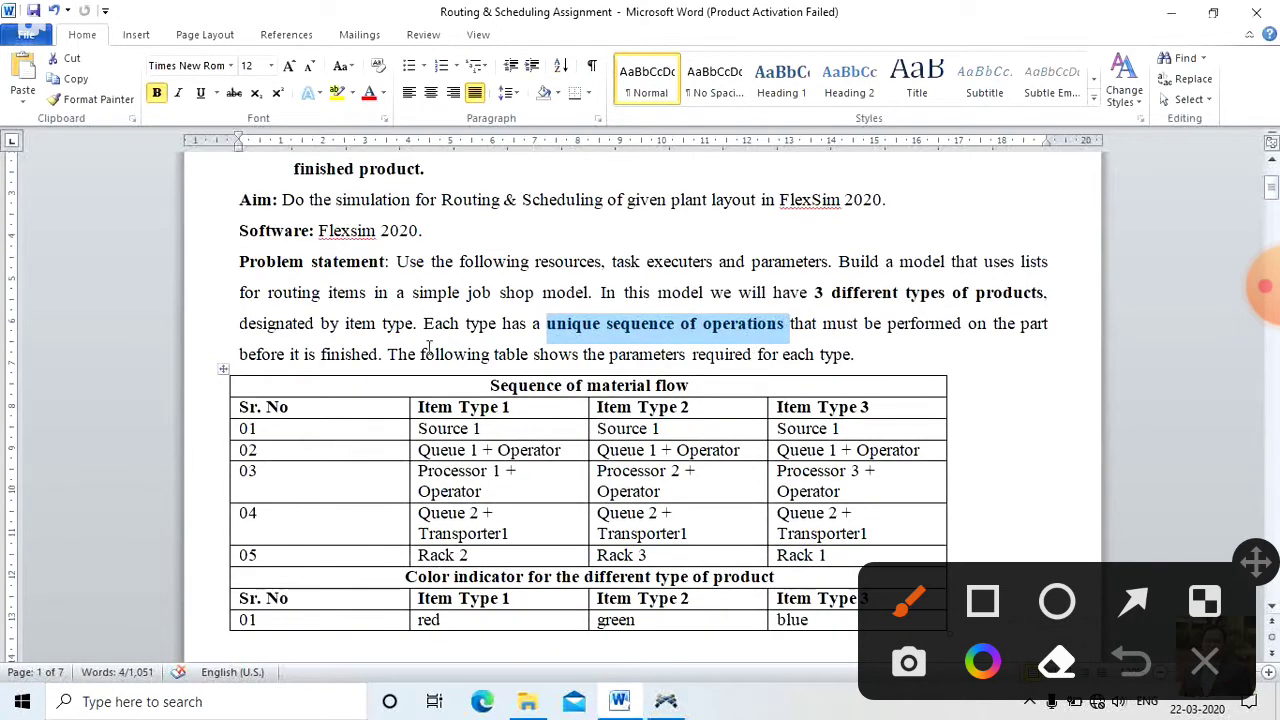
scroll(745, 350, "down", 1)
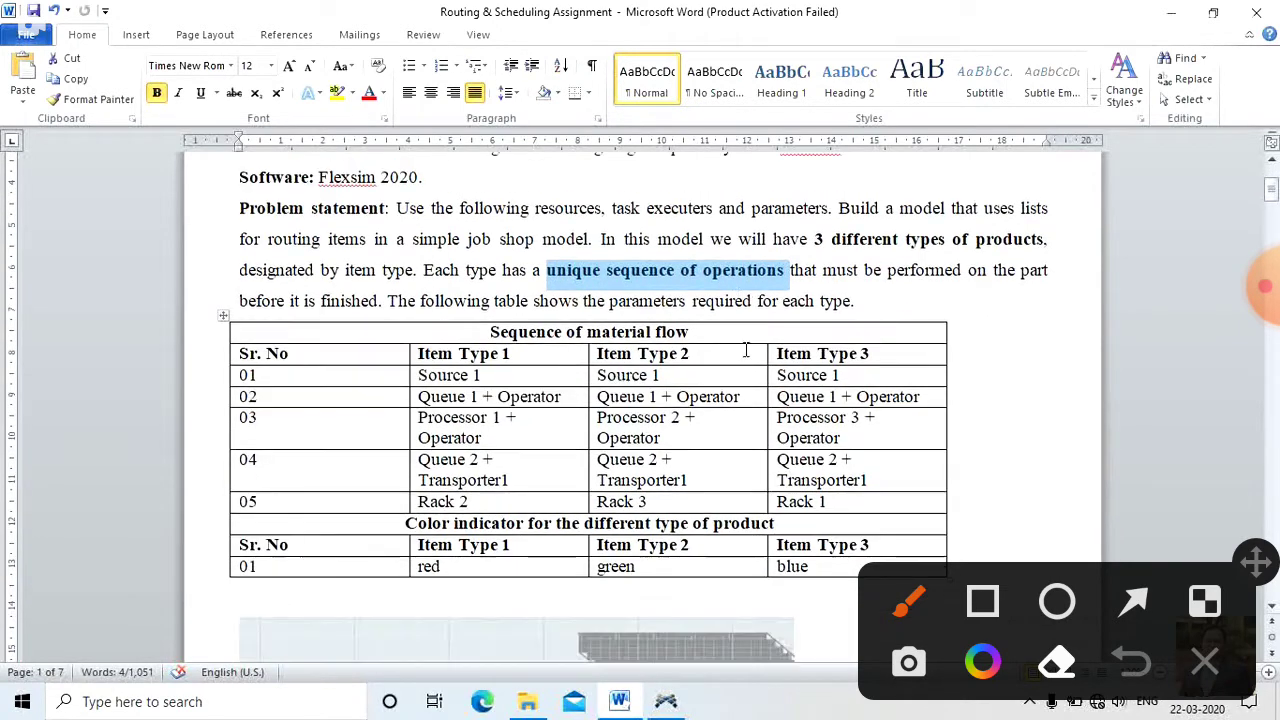
Step: Examine the Sequence of material flow table row by row, from source and queues to the rack assigned to each item type
left_click_drag(434, 356, 841, 365)
scroll(997, 363, "down", 1)
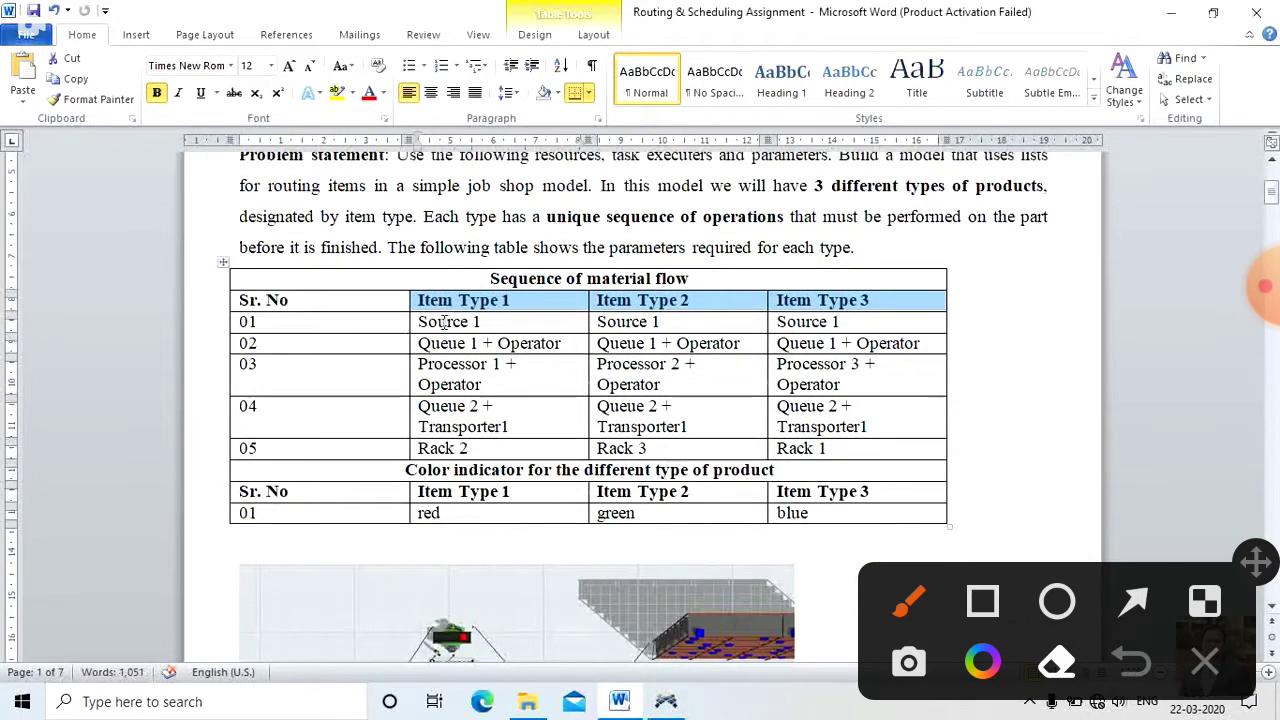
left_click_drag(447, 322, 773, 330)
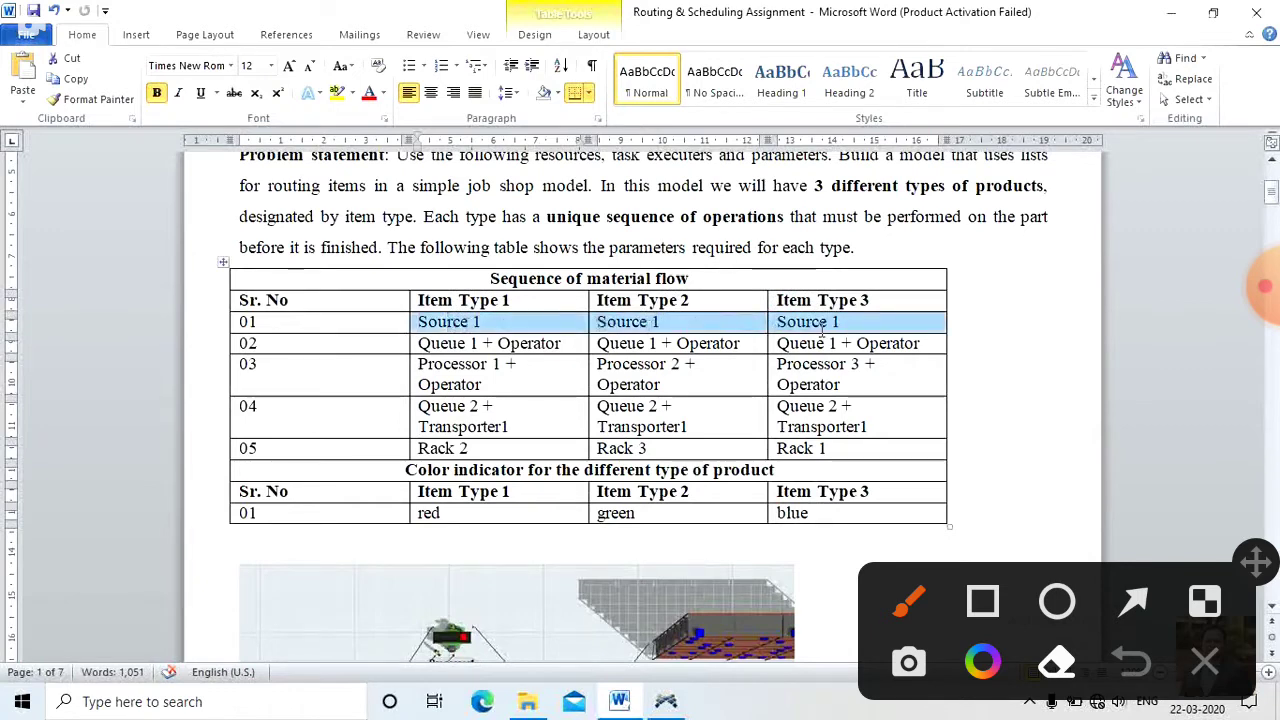
scroll(1000, 337, "down", 2)
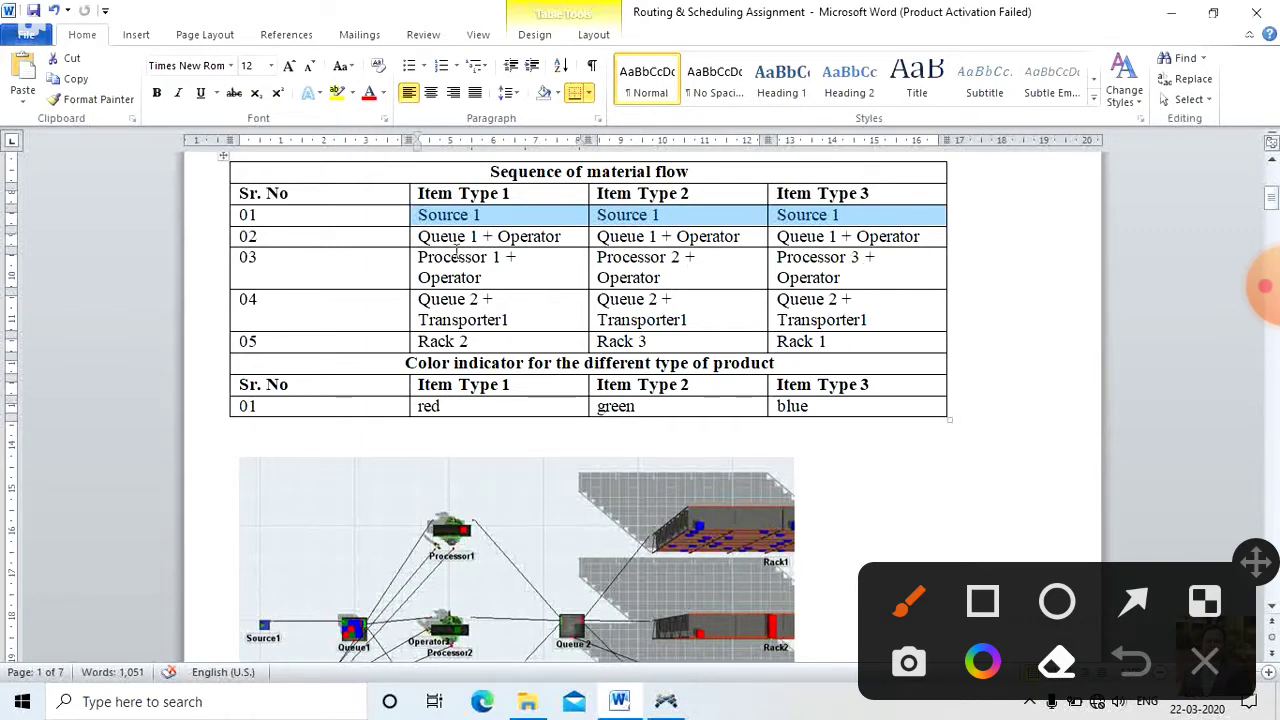
left_click_drag(452, 237, 806, 237)
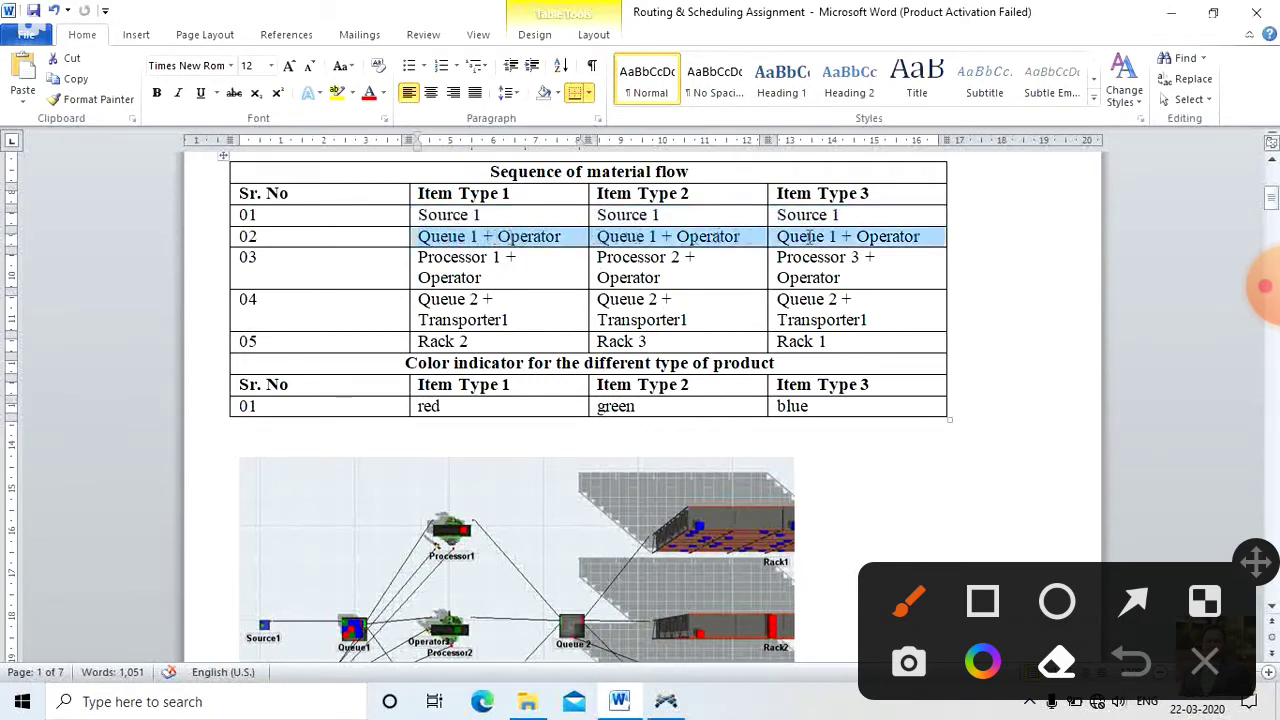
left_click(977, 274)
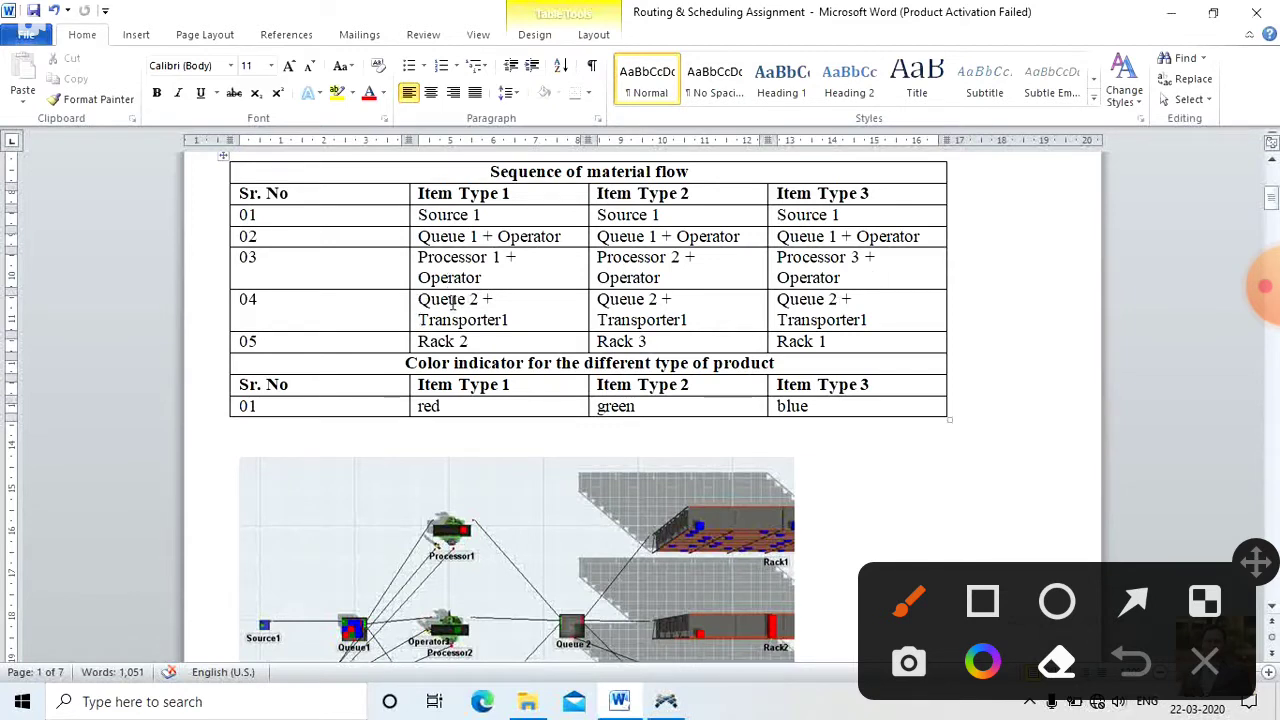
scroll(560, 300, "down", 1)
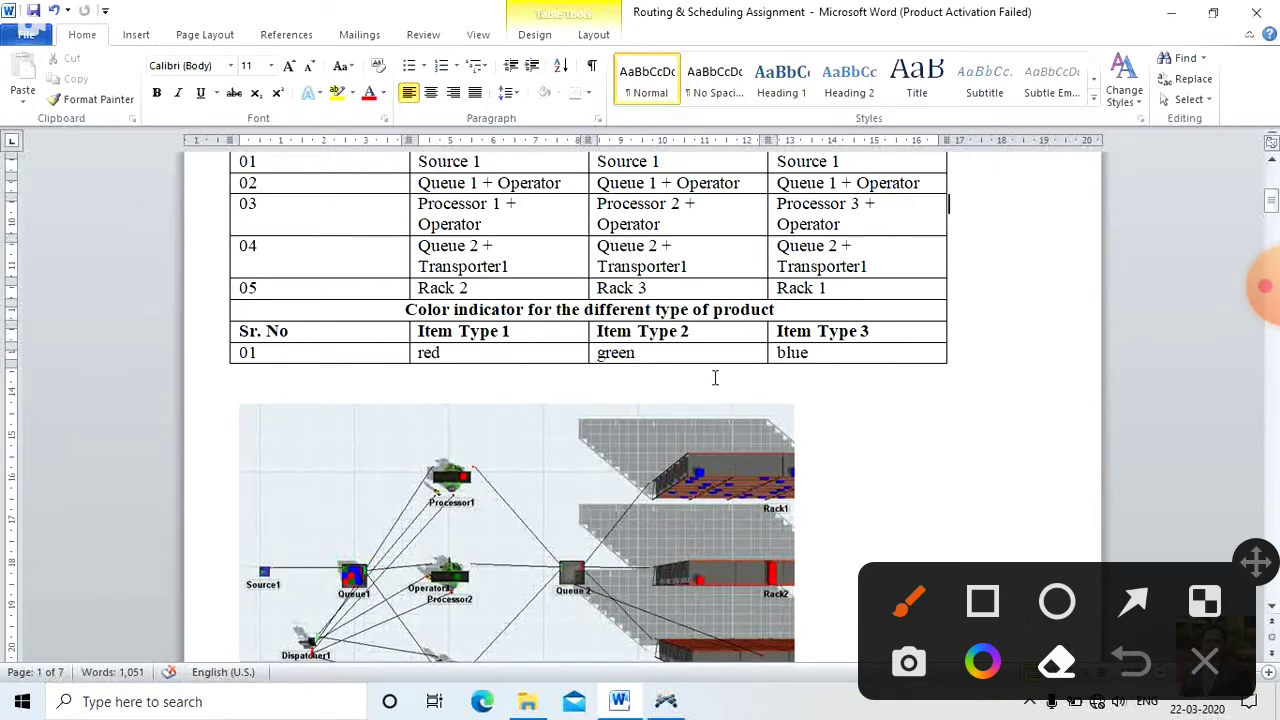
scroll(628, 336, "up", 1)
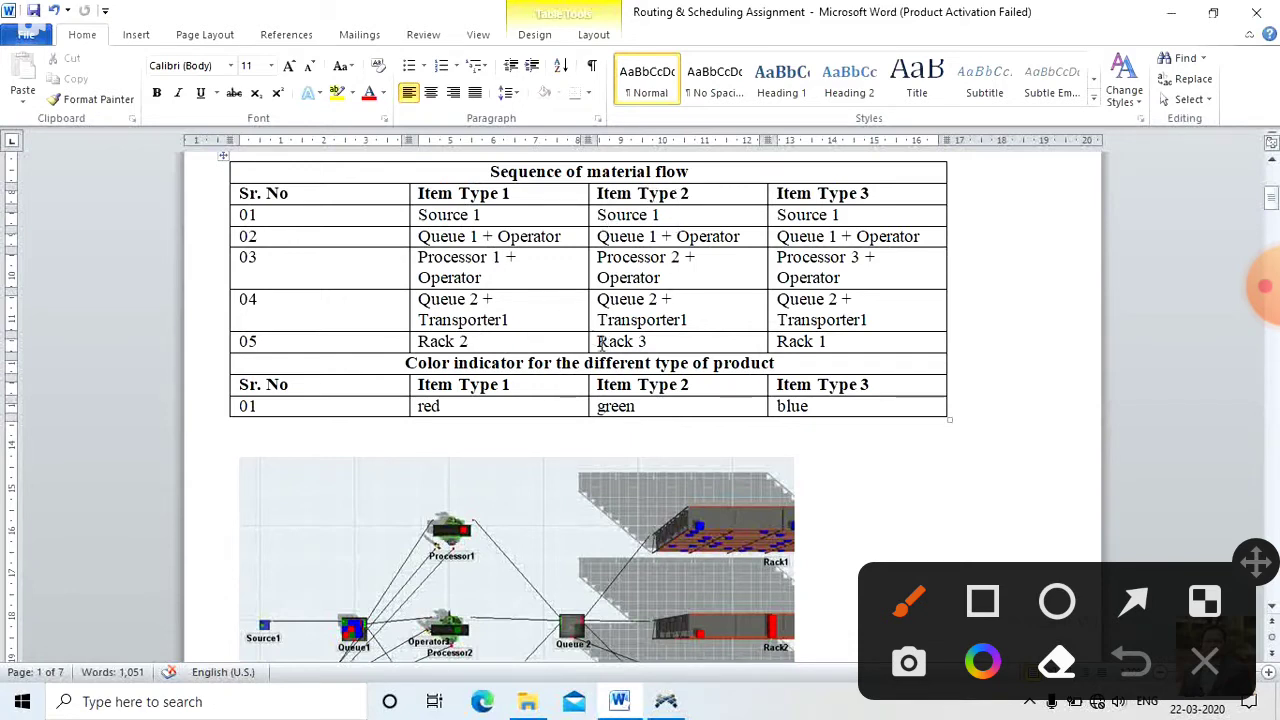
left_click_drag(597, 341, 655, 342)
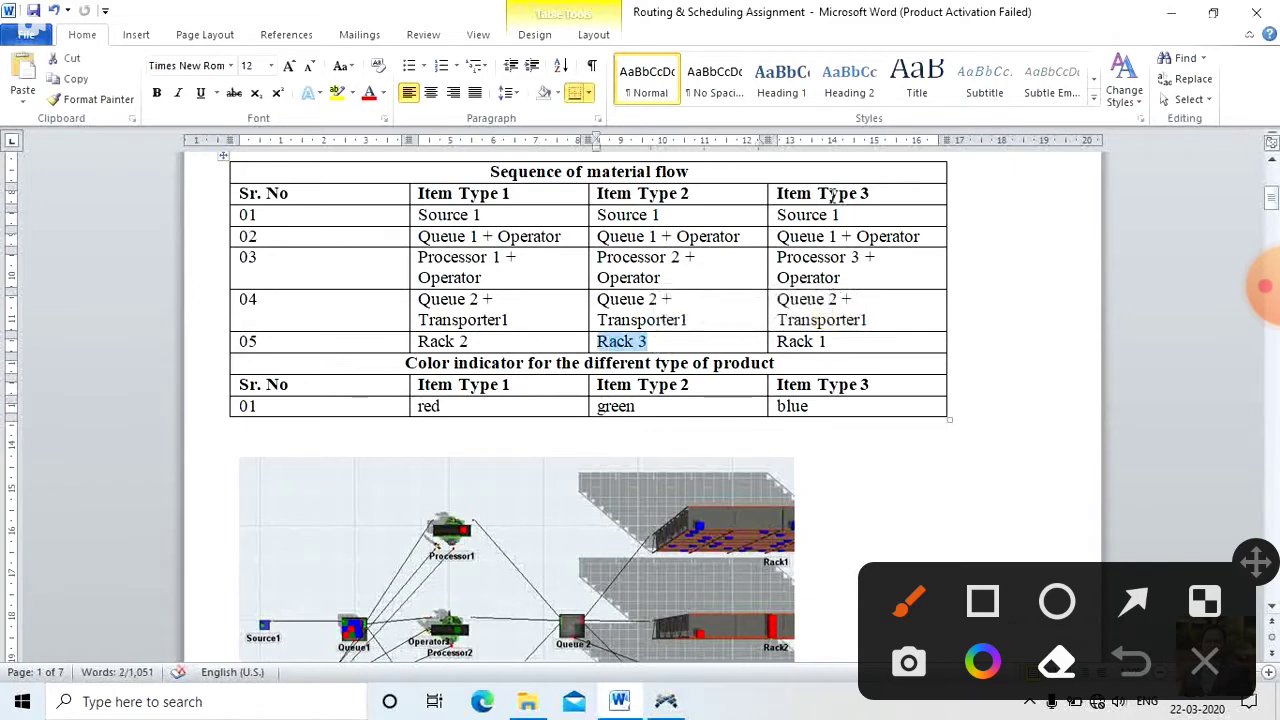
left_click_drag(836, 194, 872, 195)
left_click_drag(778, 342, 829, 347)
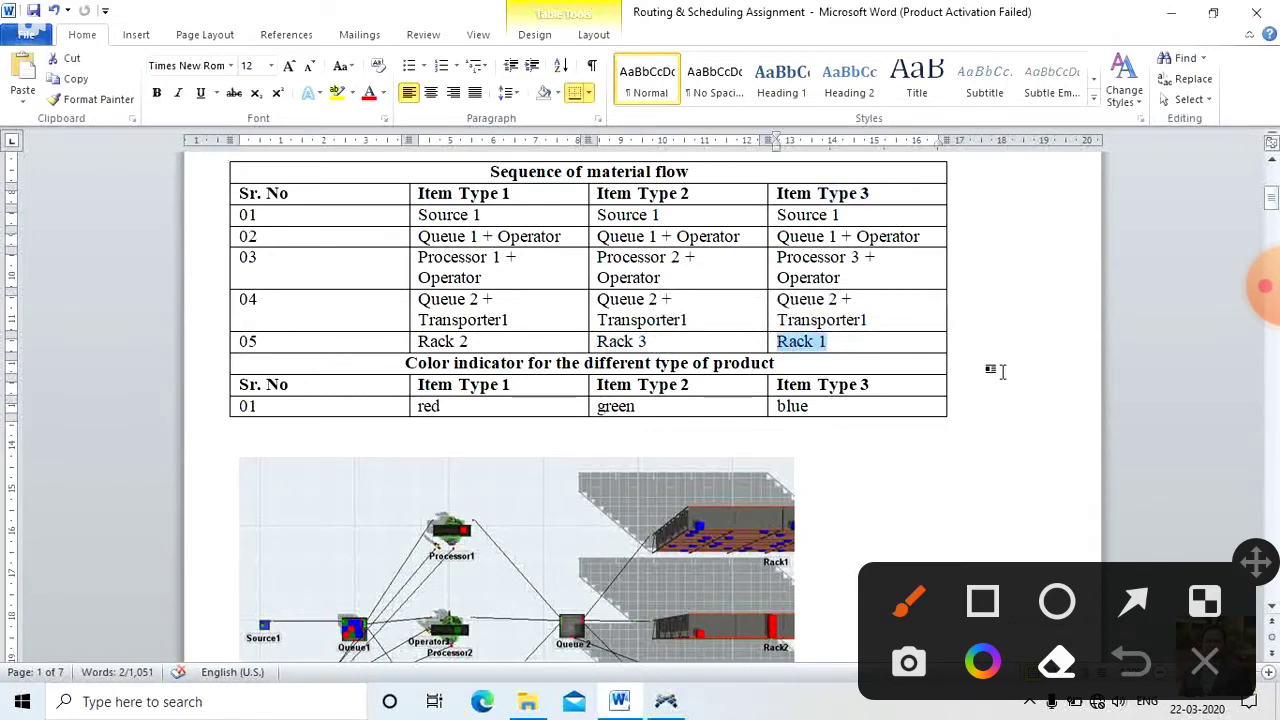
left_click(1003, 369)
Step: Review the color indicator rows for each item type and the plant layout picture below the table
scroll(1005, 369, "down", 1)
scroll(1005, 369, "down", 1)
left_click_drag(405, 256, 783, 262)
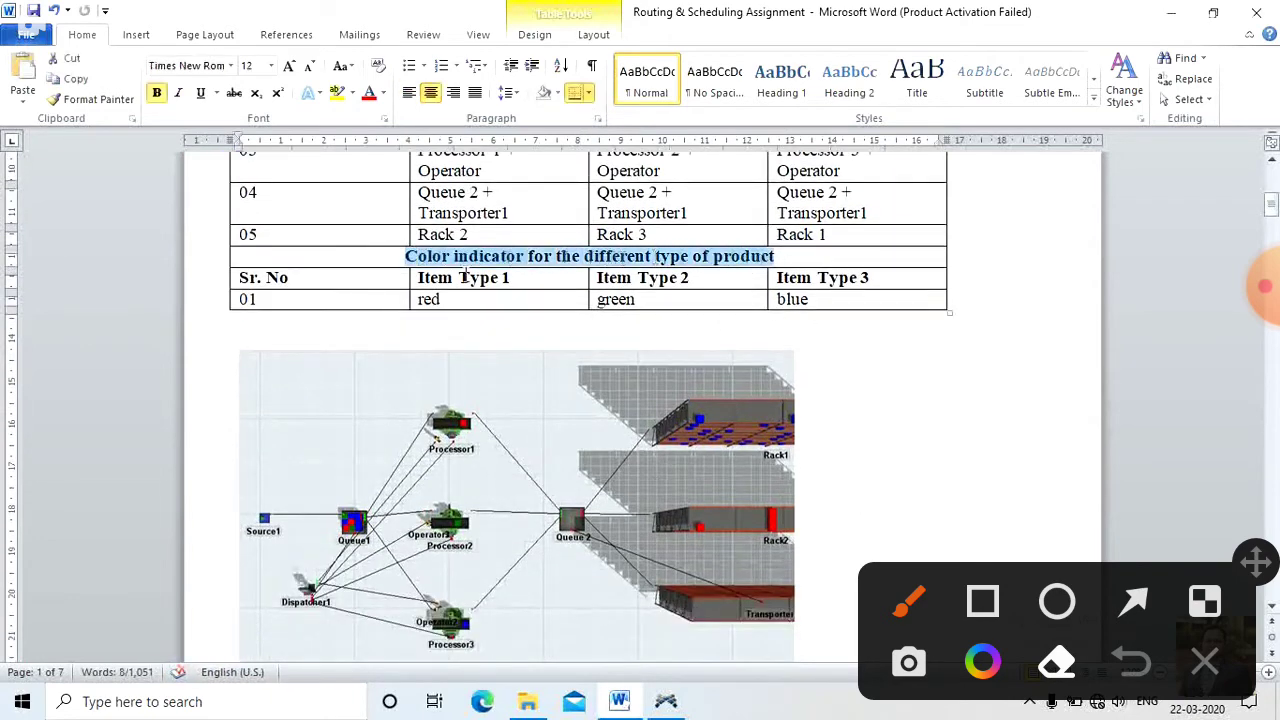
left_click_drag(459, 277, 528, 277)
left_click_drag(418, 297, 458, 296)
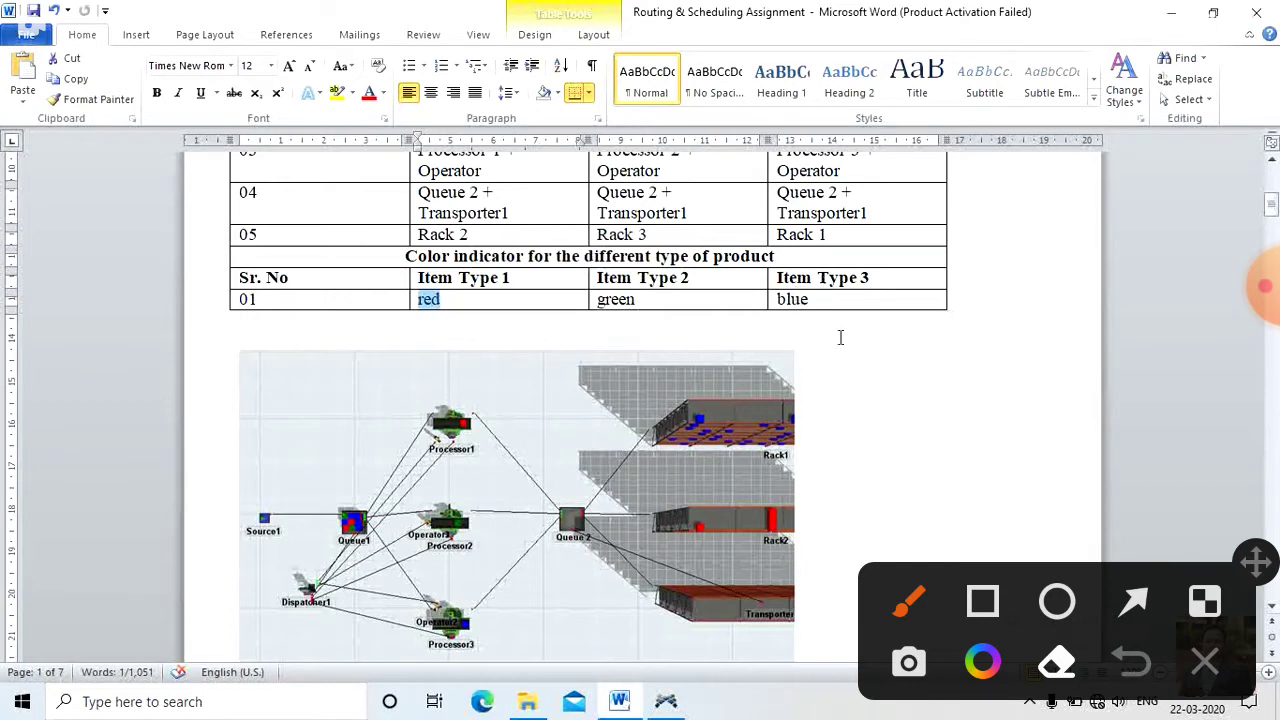
left_click(877, 385)
scroll(878, 386, "down", 2)
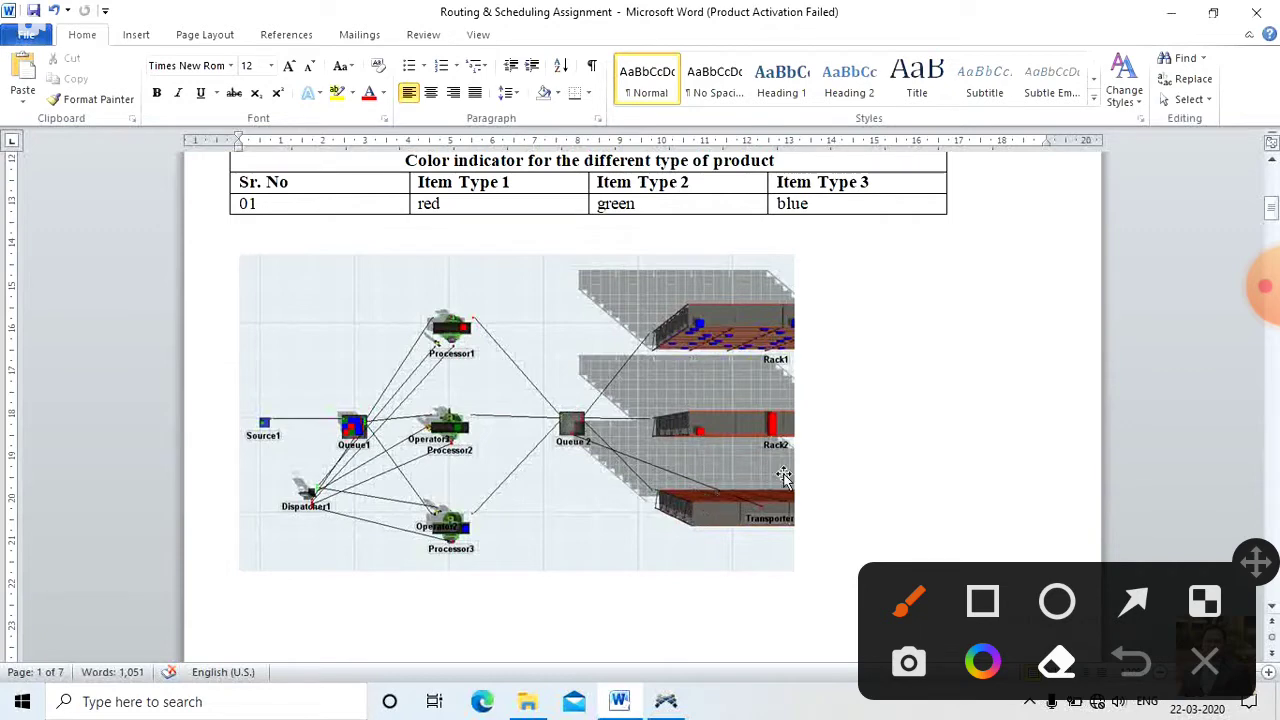
scroll(905, 415, "down", 1)
Step: Study the task executers and resources parameter table, checking the dispatcher sorting rule and rack outputs against the layout picture
scroll(907, 413, "down", 8)
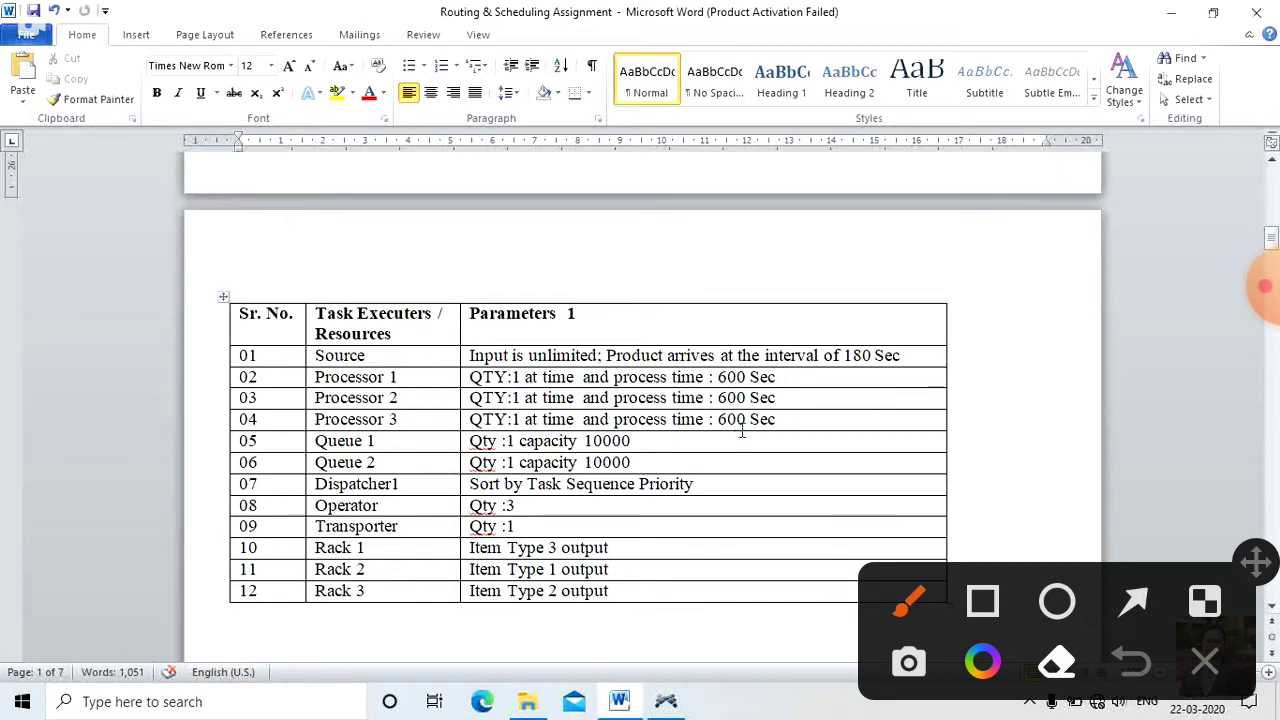
scroll(478, 430, "down", 1)
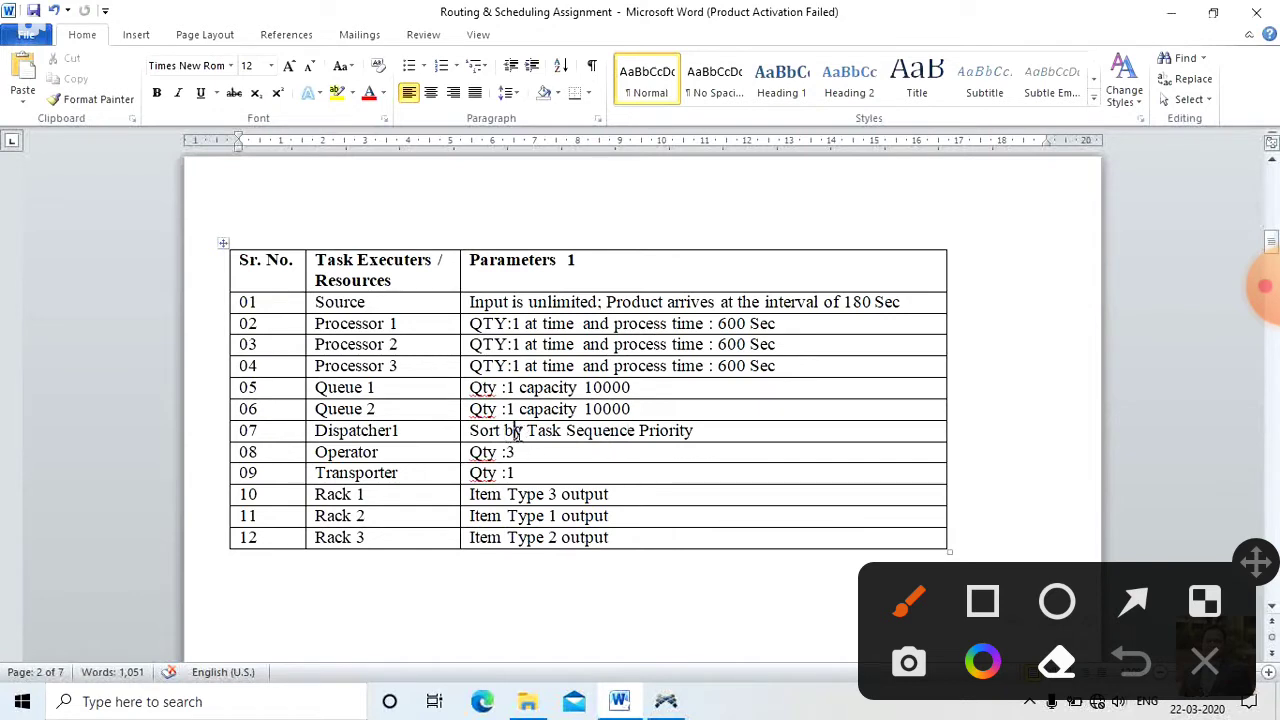
left_click_drag(516, 432, 706, 431)
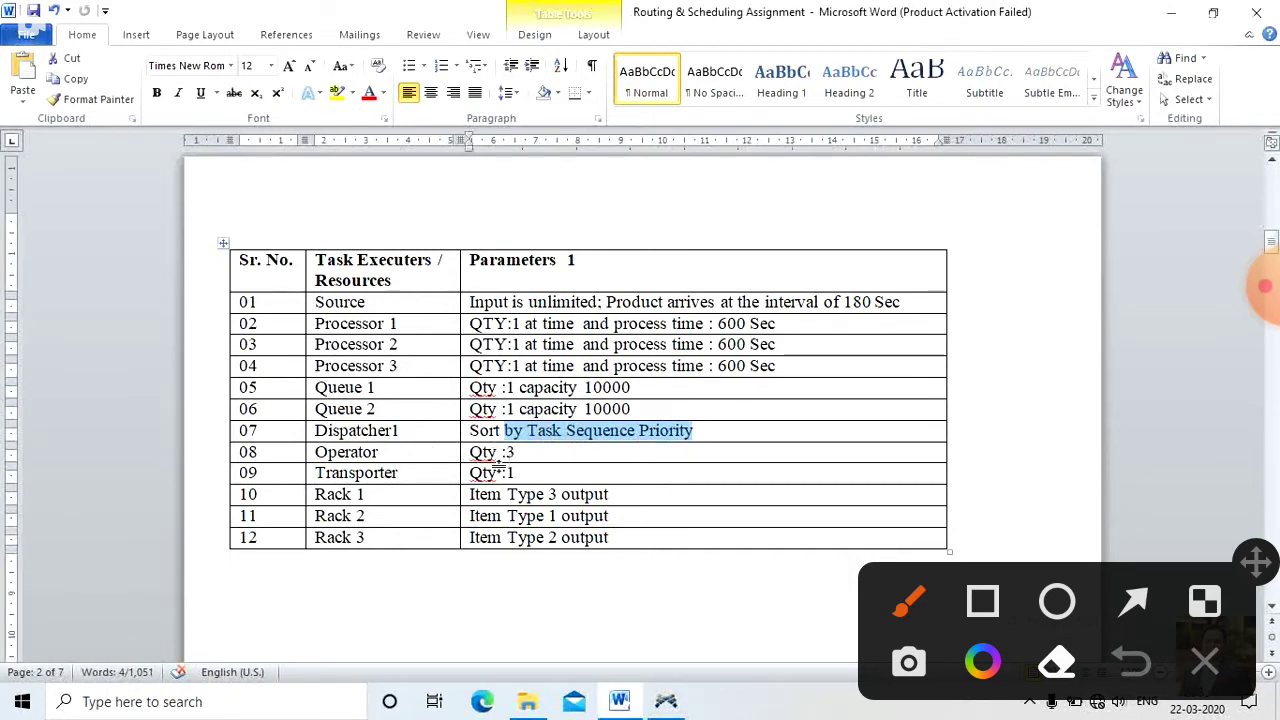
scroll(508, 476, "up", 8)
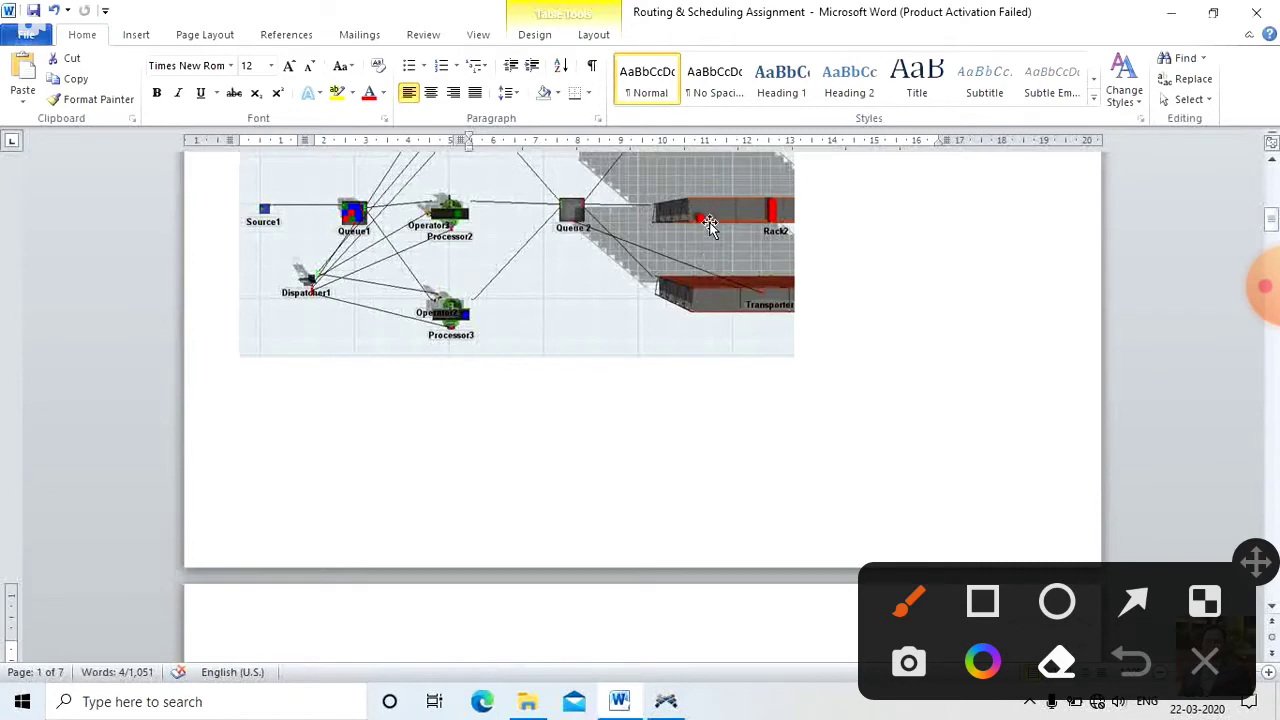
scroll(720, 280, "down", 5)
scroll(730, 320, "down", 2)
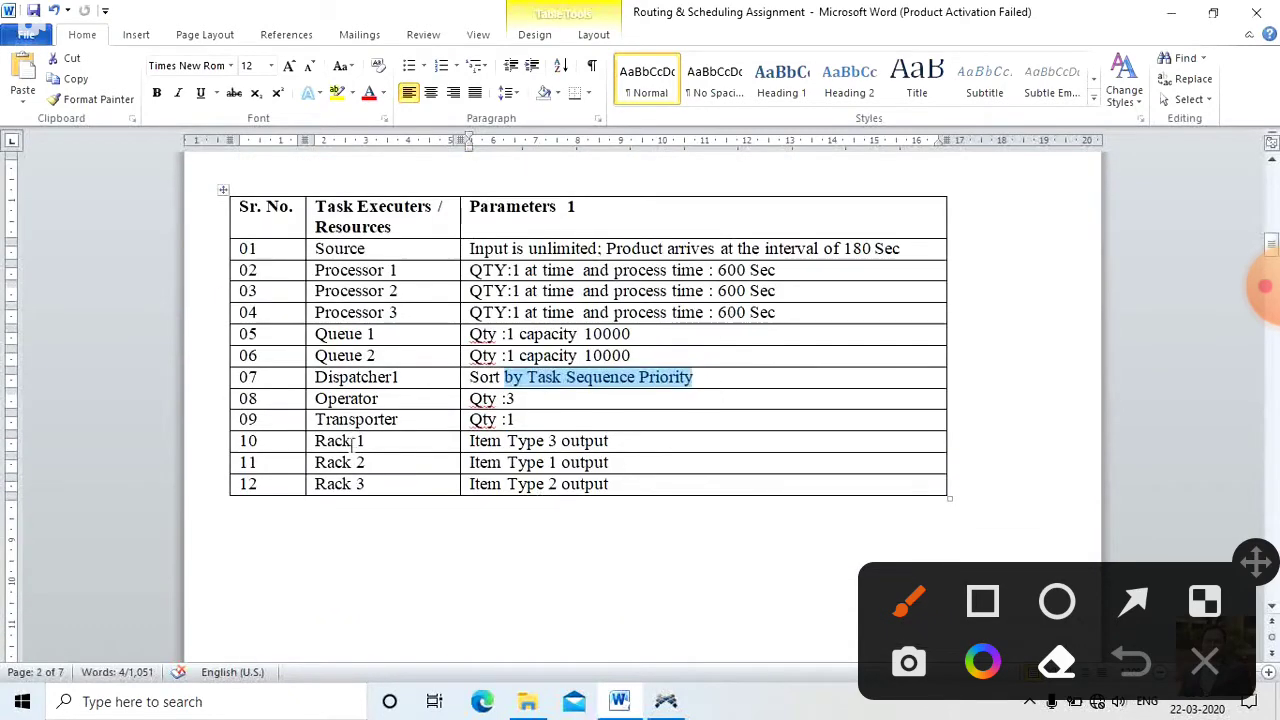
left_click_drag(544, 440, 582, 440)
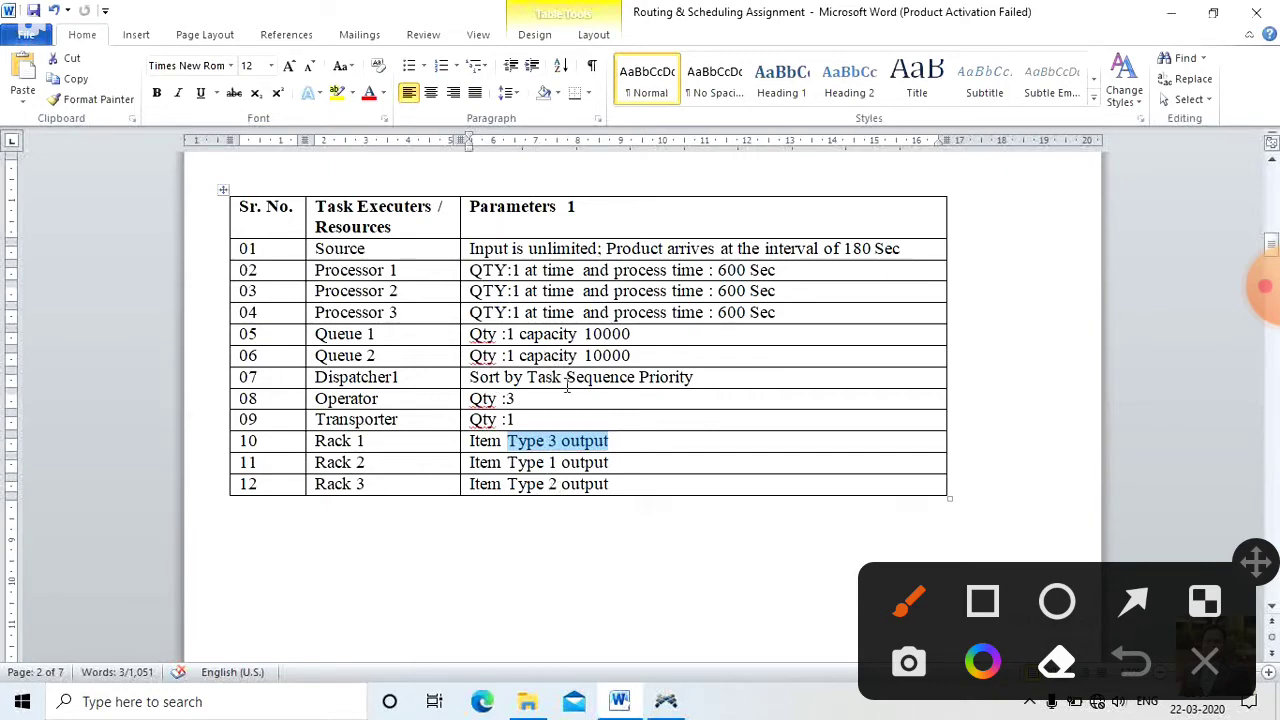
scroll(567, 387, "up", 8)
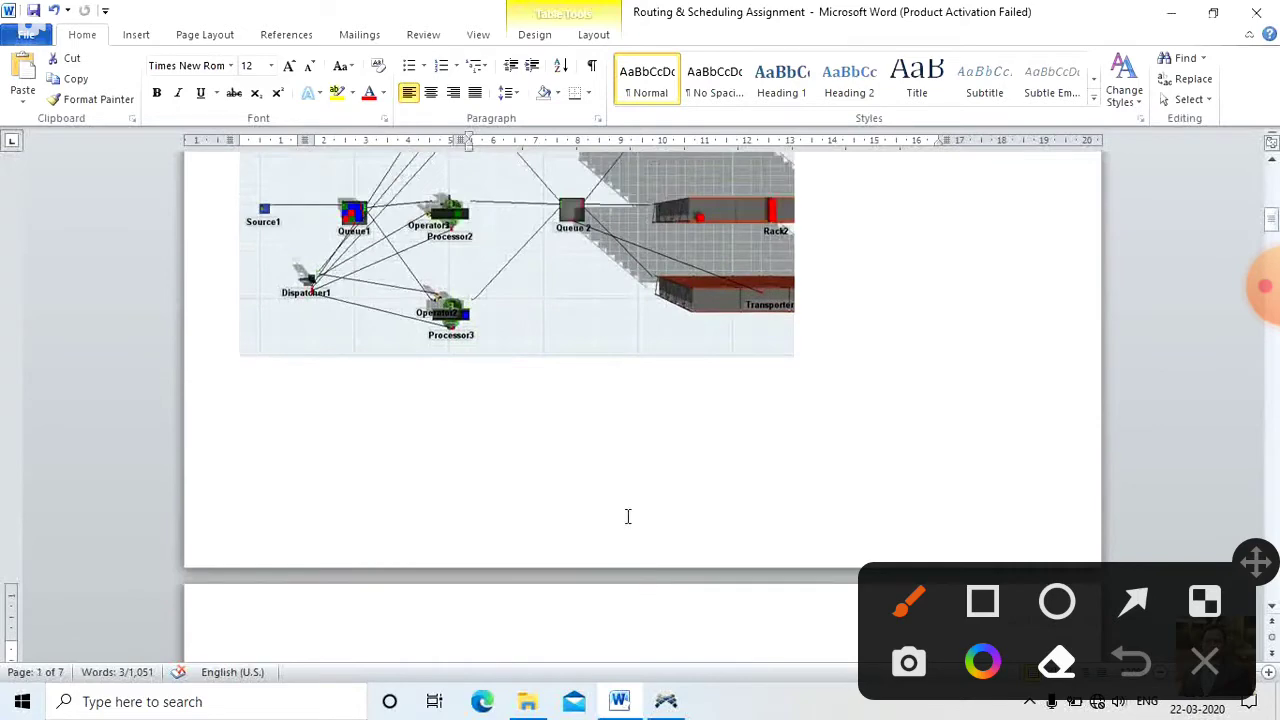
Step: Switch to FlexSim and create a new model with units of seconds, meters and liters
left_click(665, 701)
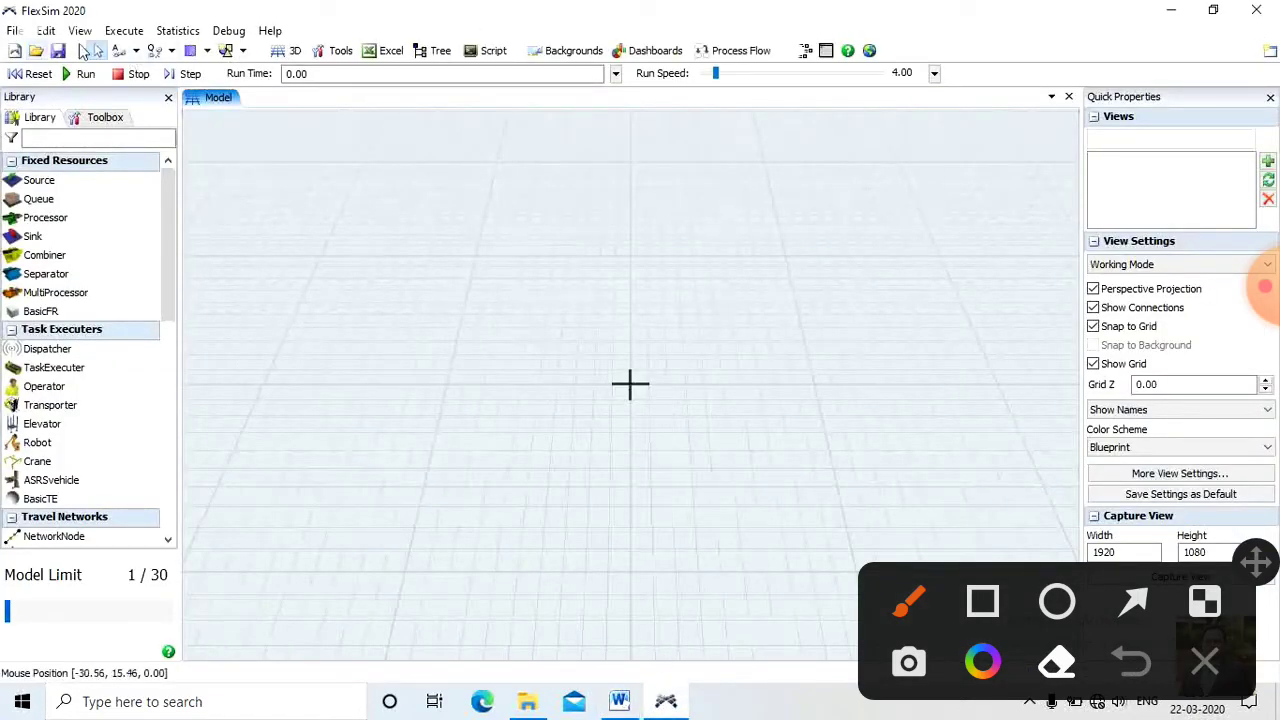
left_click(14, 31)
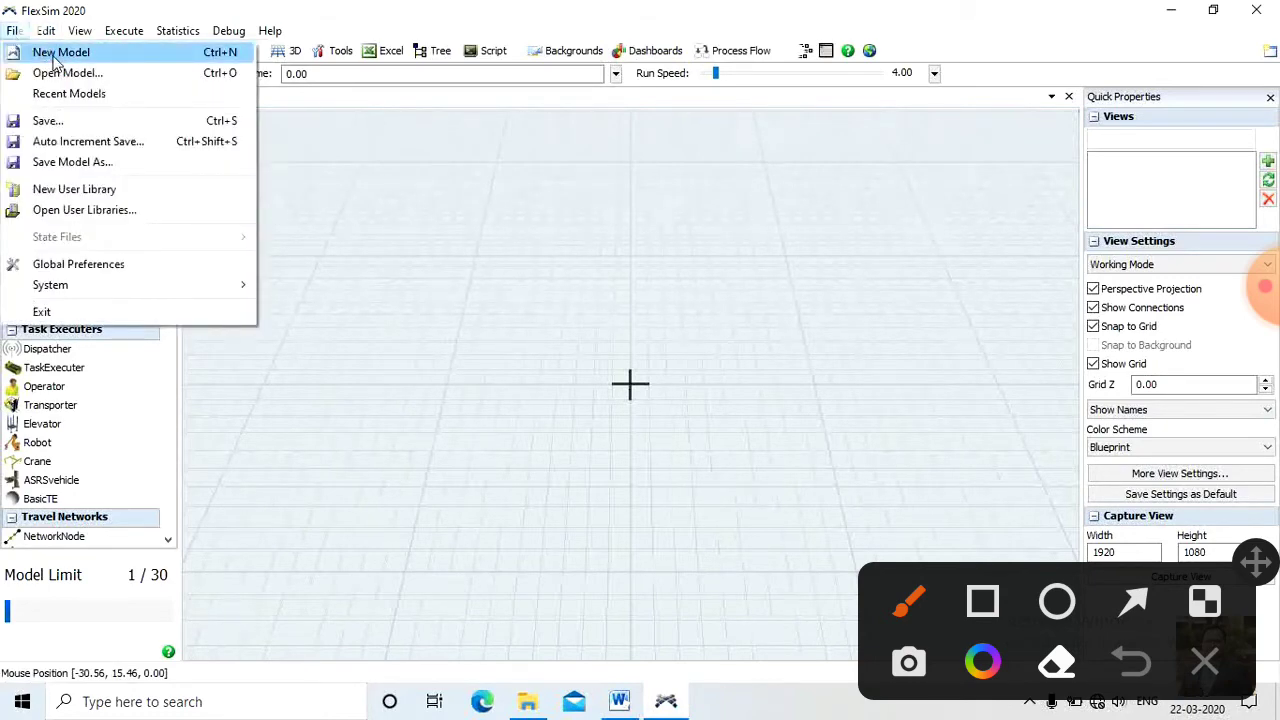
left_click(58, 53)
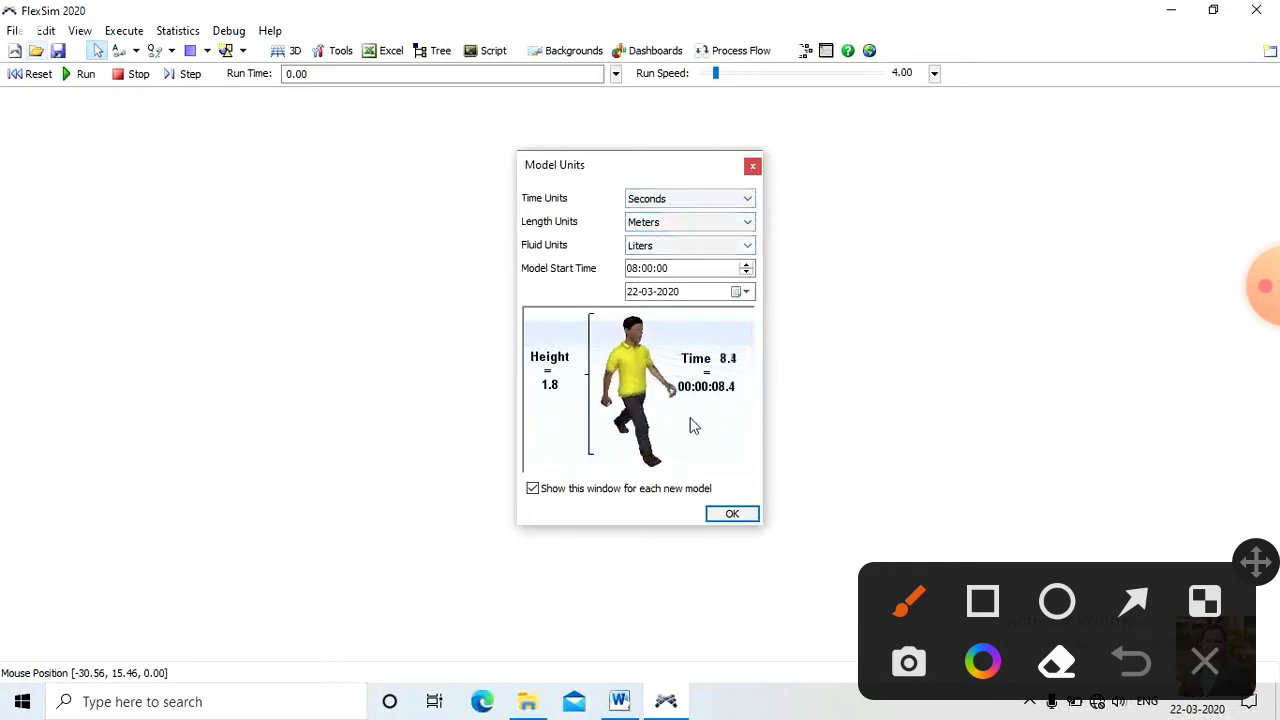
left_click(733, 515)
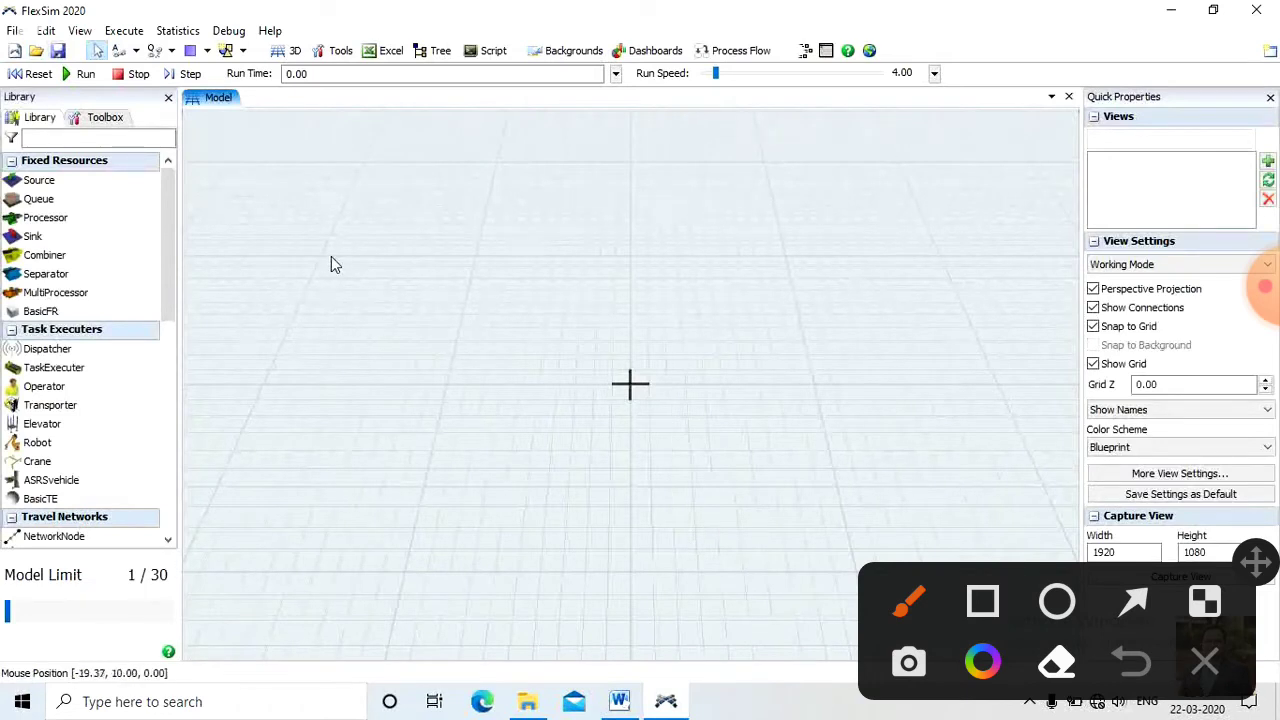
Step: Place a Source on the far left of the model floor and a Queue just to its right
left_click(44, 182)
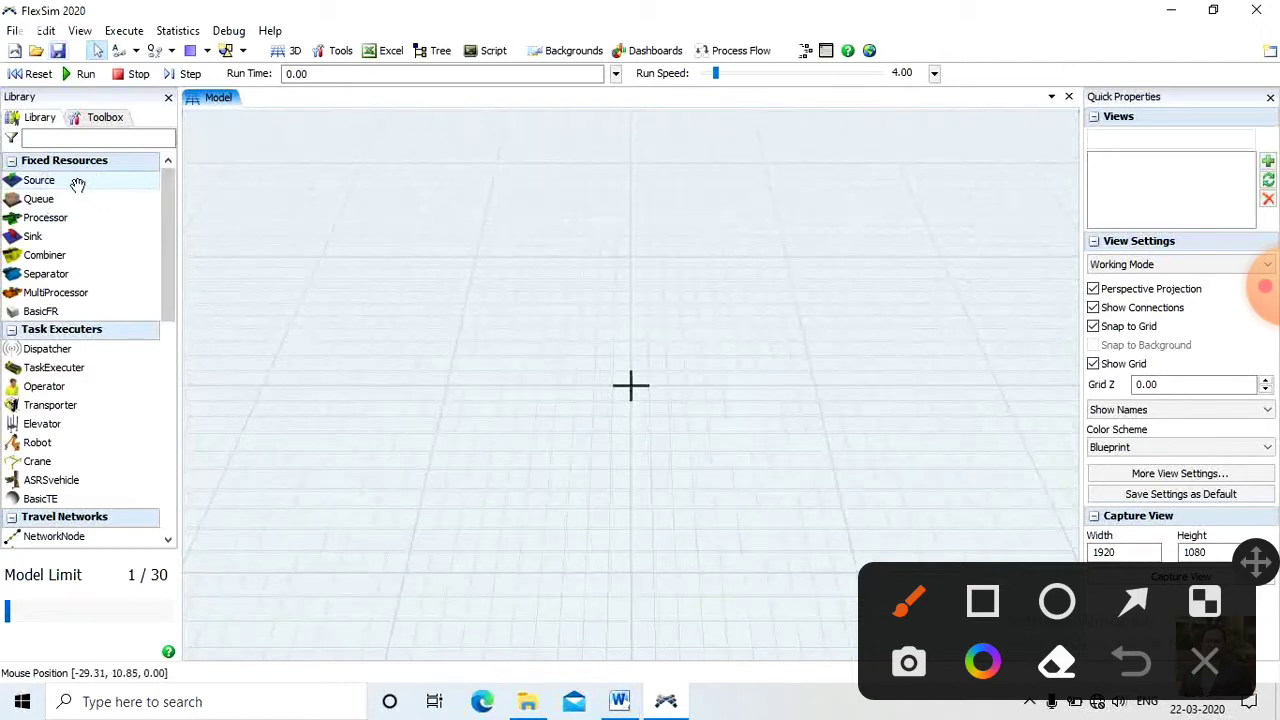
left_click(312, 388)
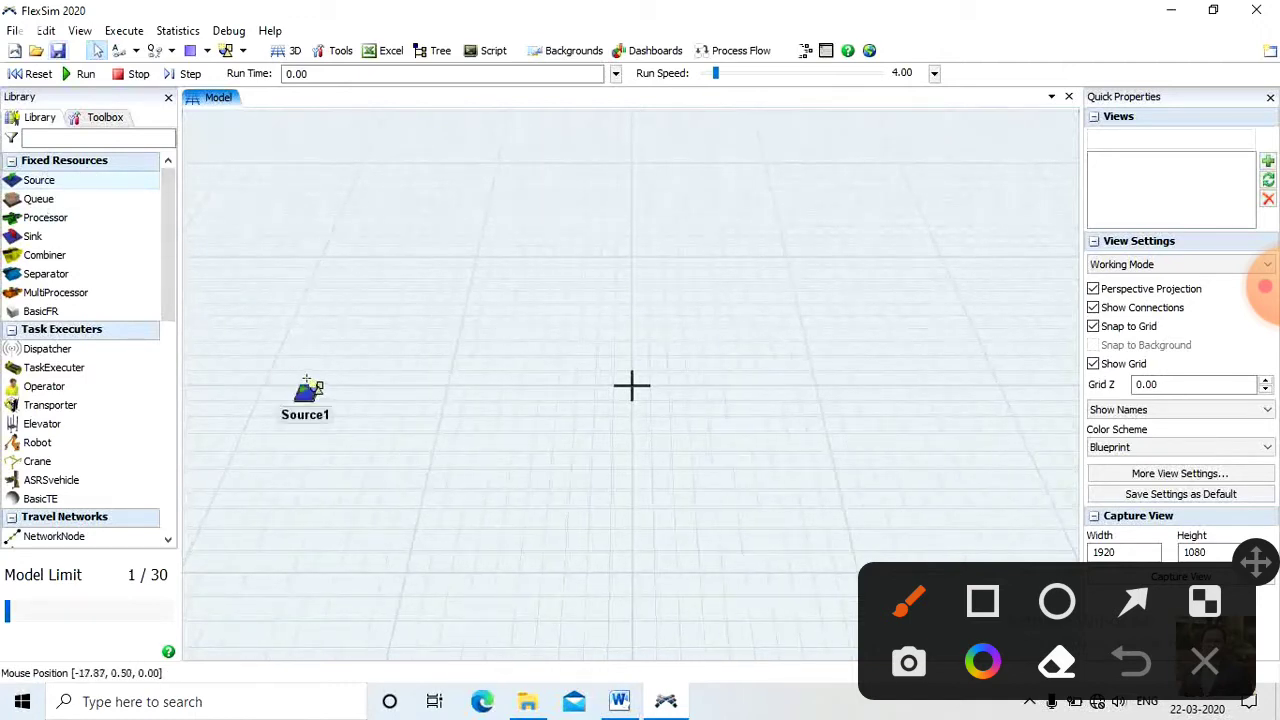
left_click(40, 199)
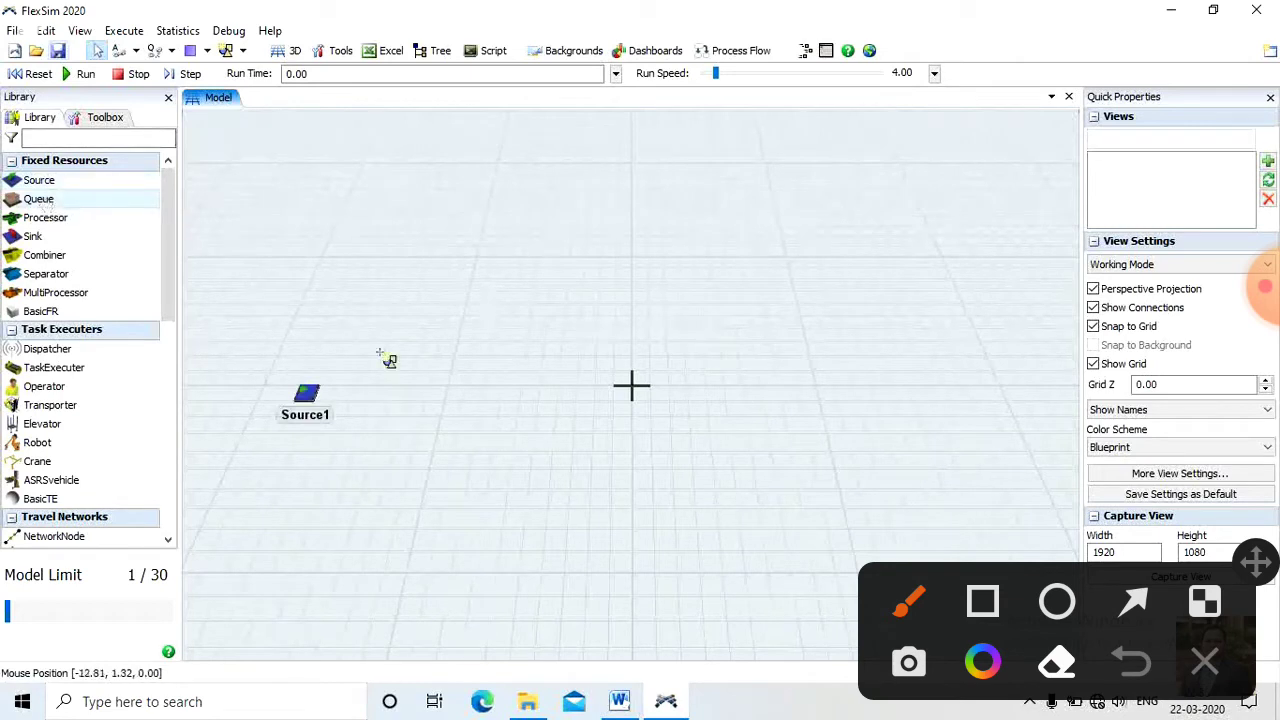
left_click(438, 395)
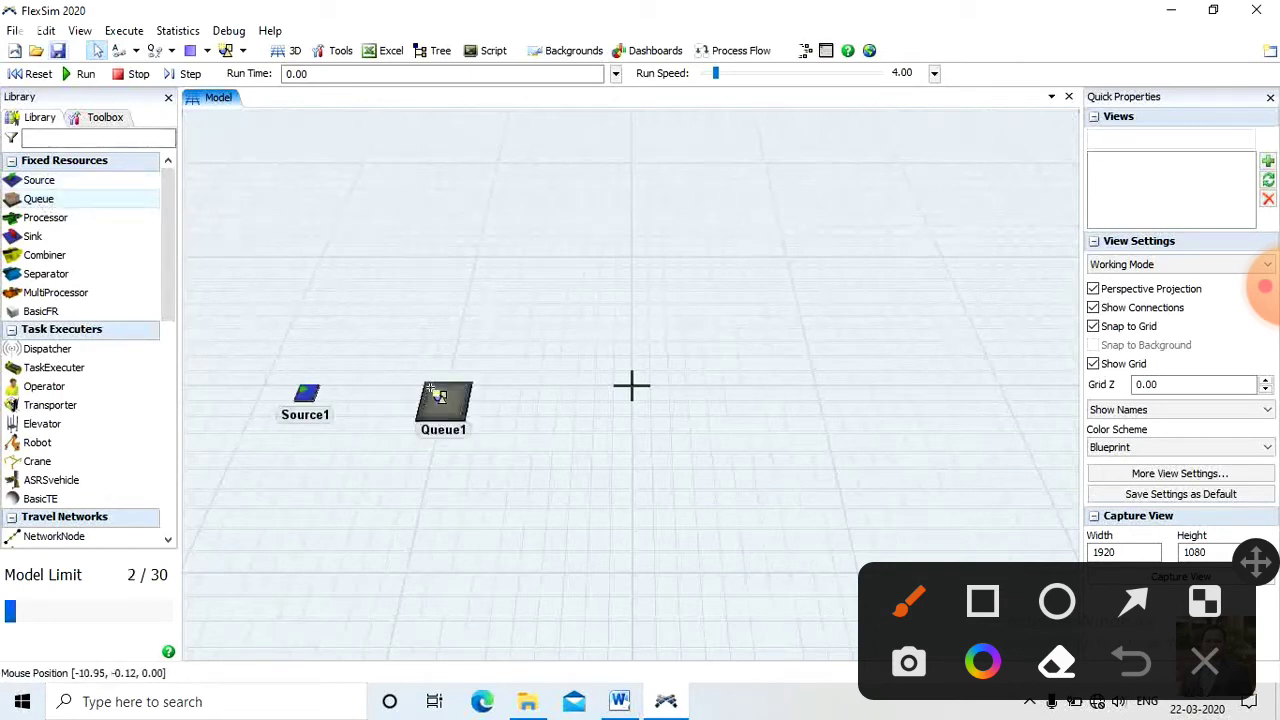
Step: Place a second Queue well to the right of Queue1 and three Processors in a column between the two queues
left_click(822, 392)
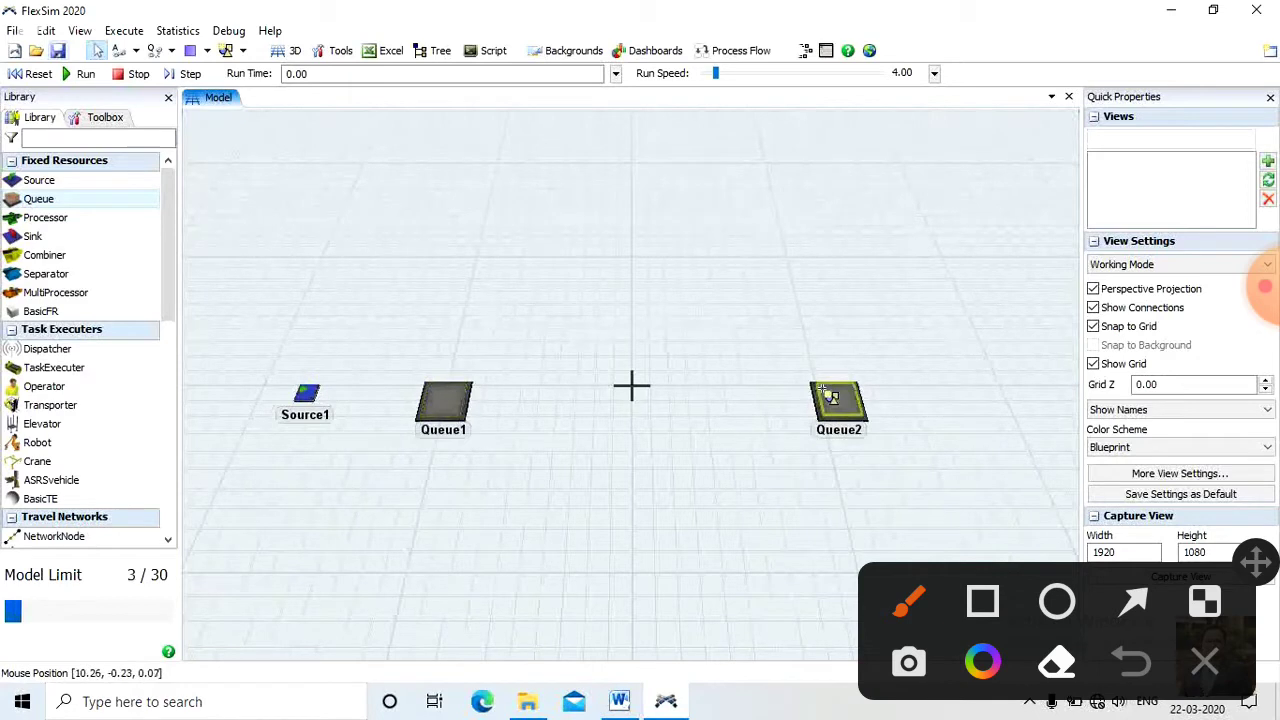
left_click(45, 218)
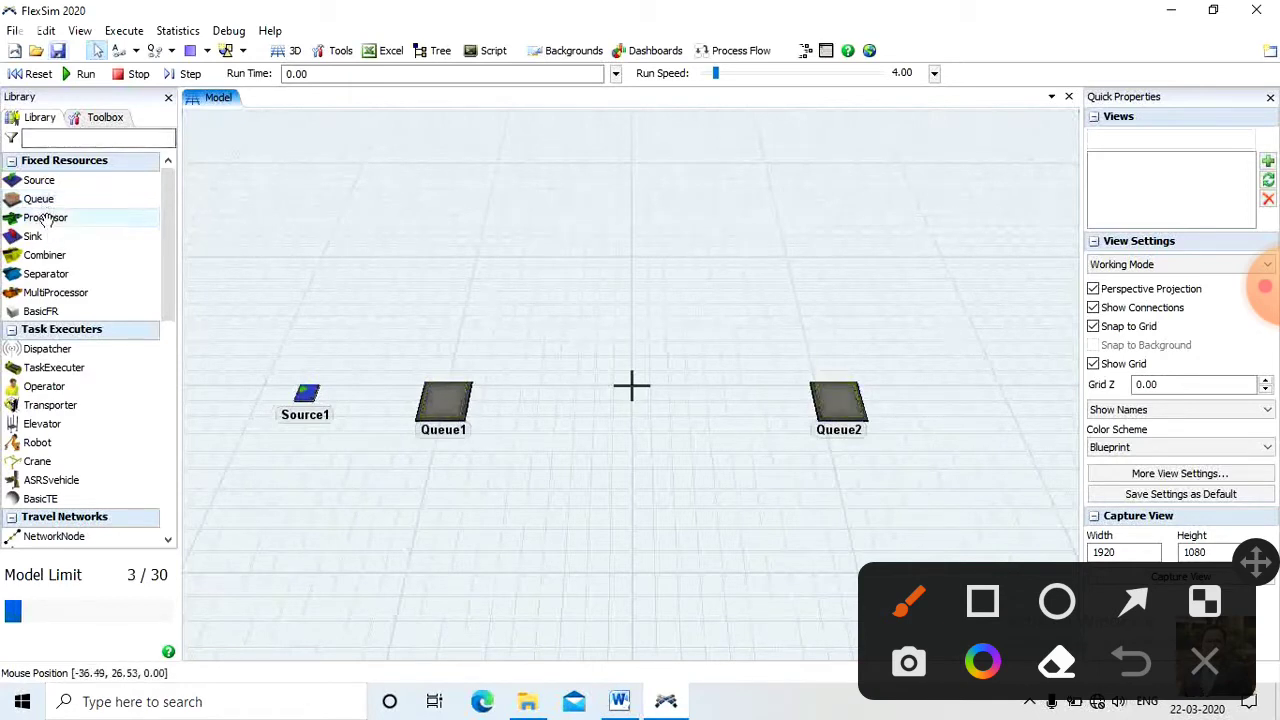
left_click(636, 257)
left_click(633, 386)
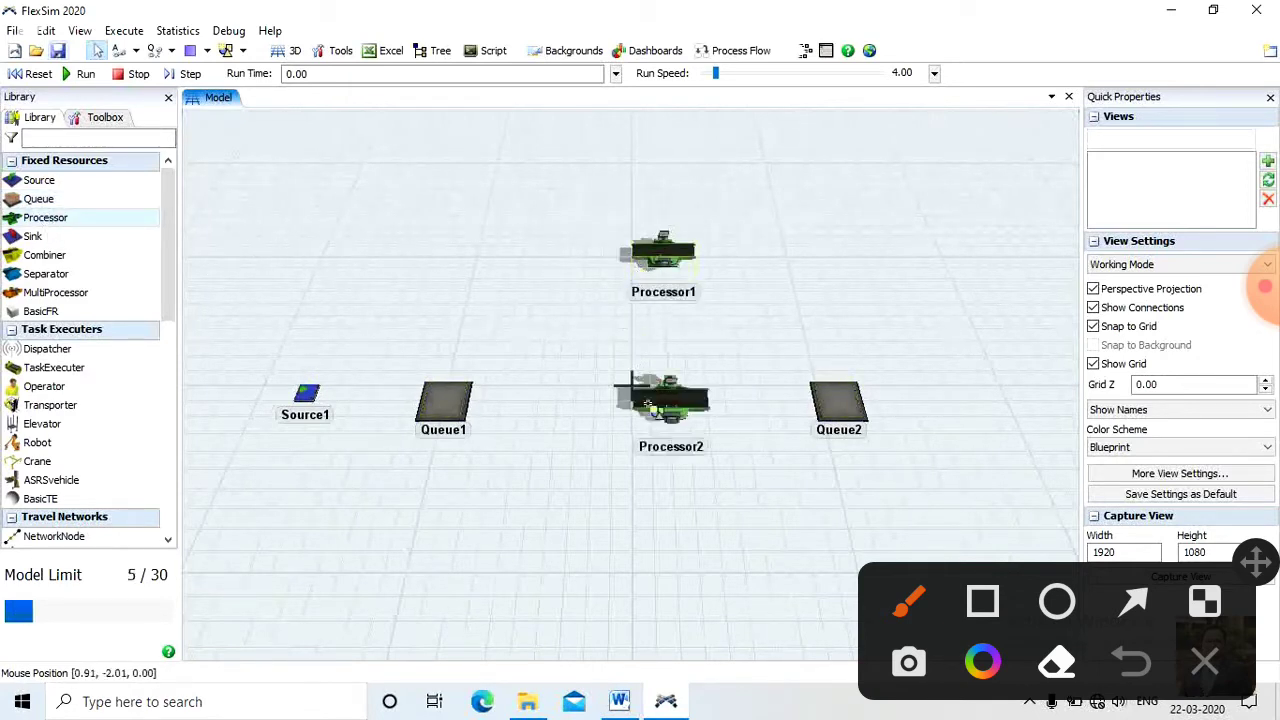
left_click(671, 542)
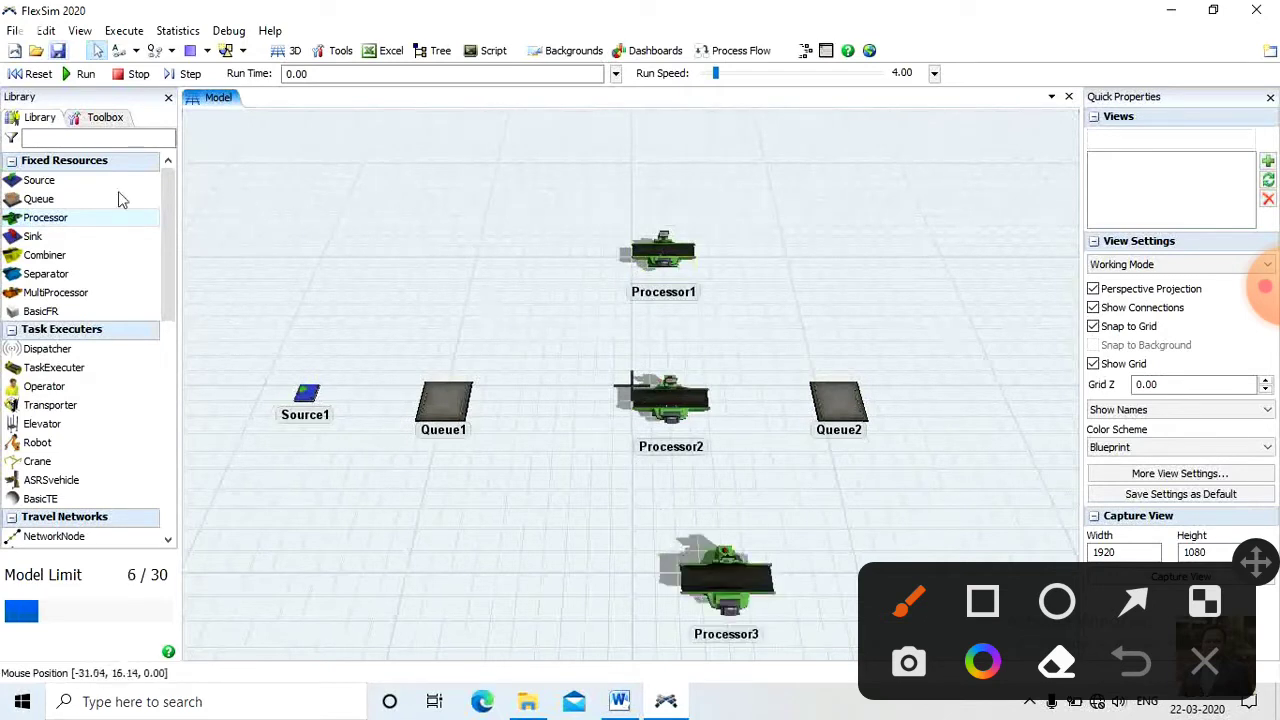
Step: Place three Racks in a column to the right of Queue2, one beside each processor row
left_click_drag(167, 251, 194, 399)
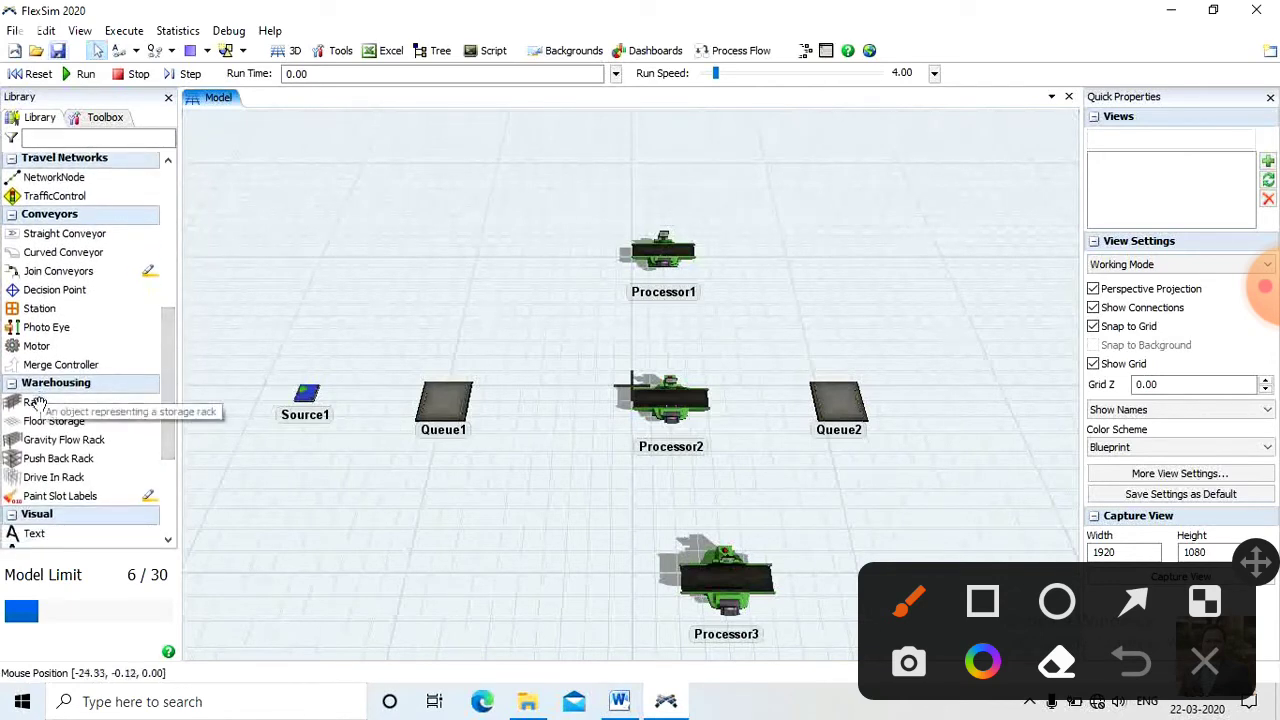
left_click_drag(33, 402, 975, 242)
left_click(1020, 388)
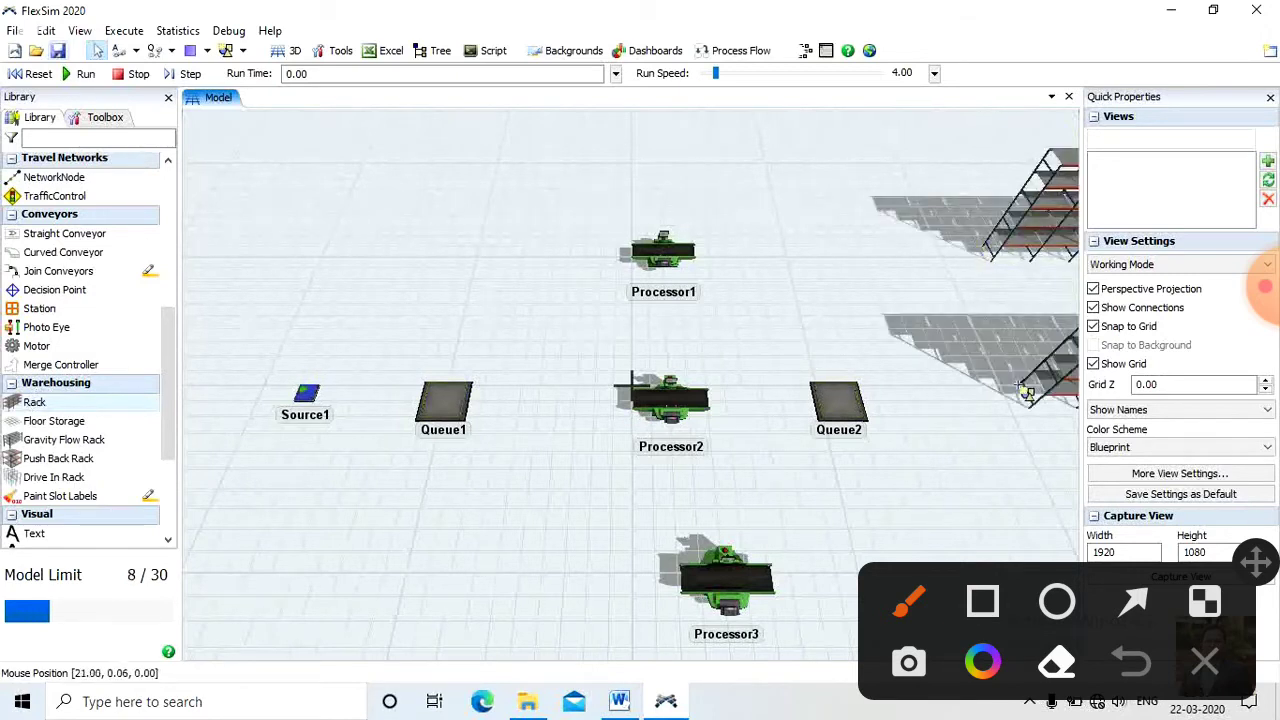
left_click(1058, 533)
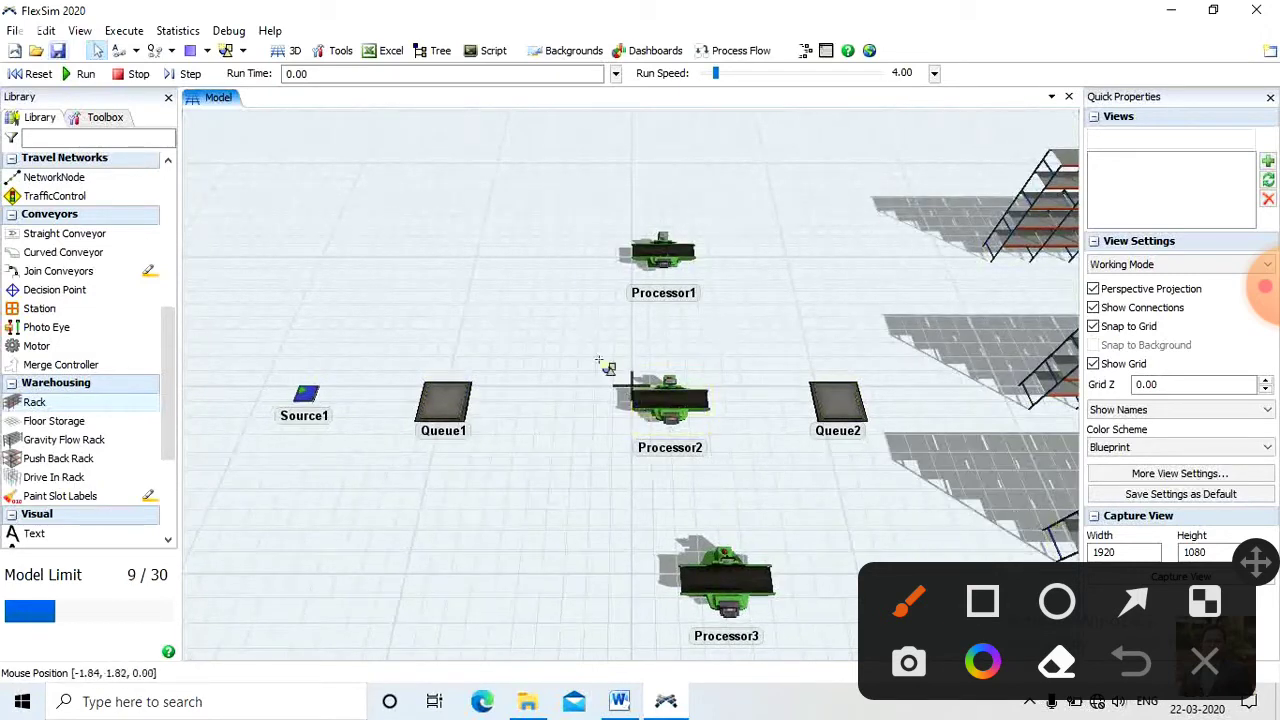
scroll(605, 372, "down", 2)
scroll(605, 372, "down", 2)
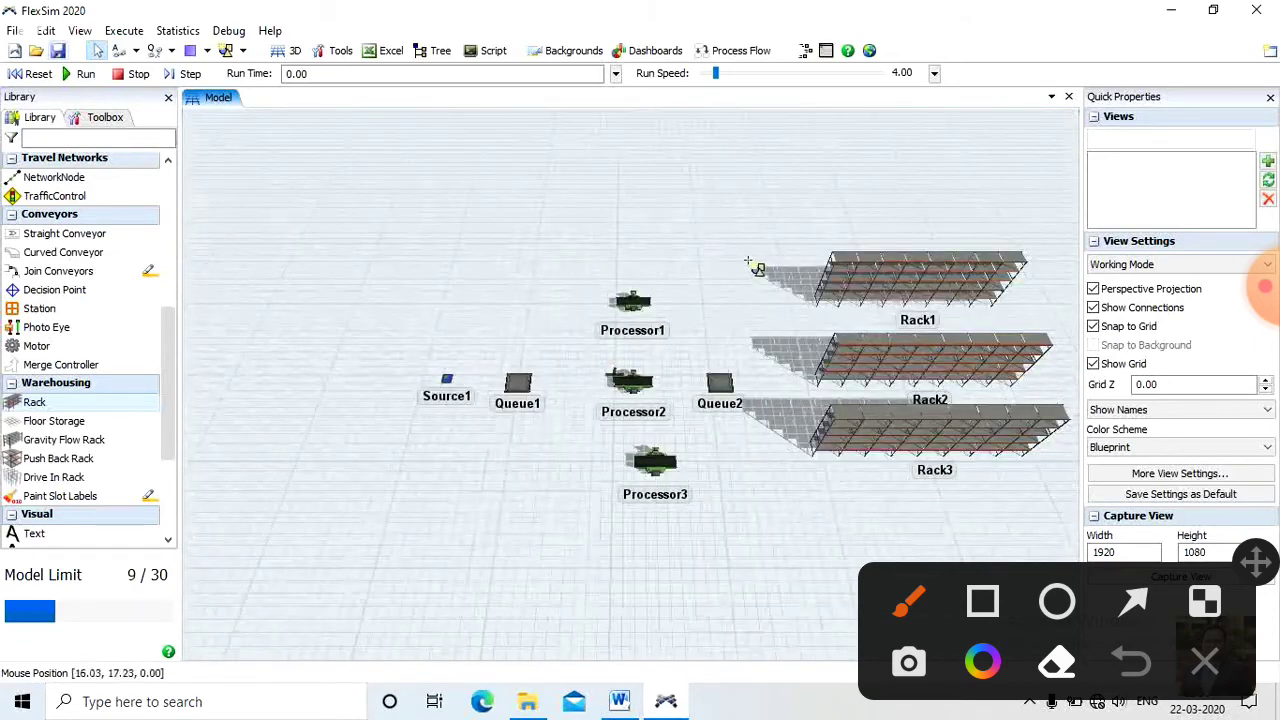
left_click_drag(748, 263, 634, 216)
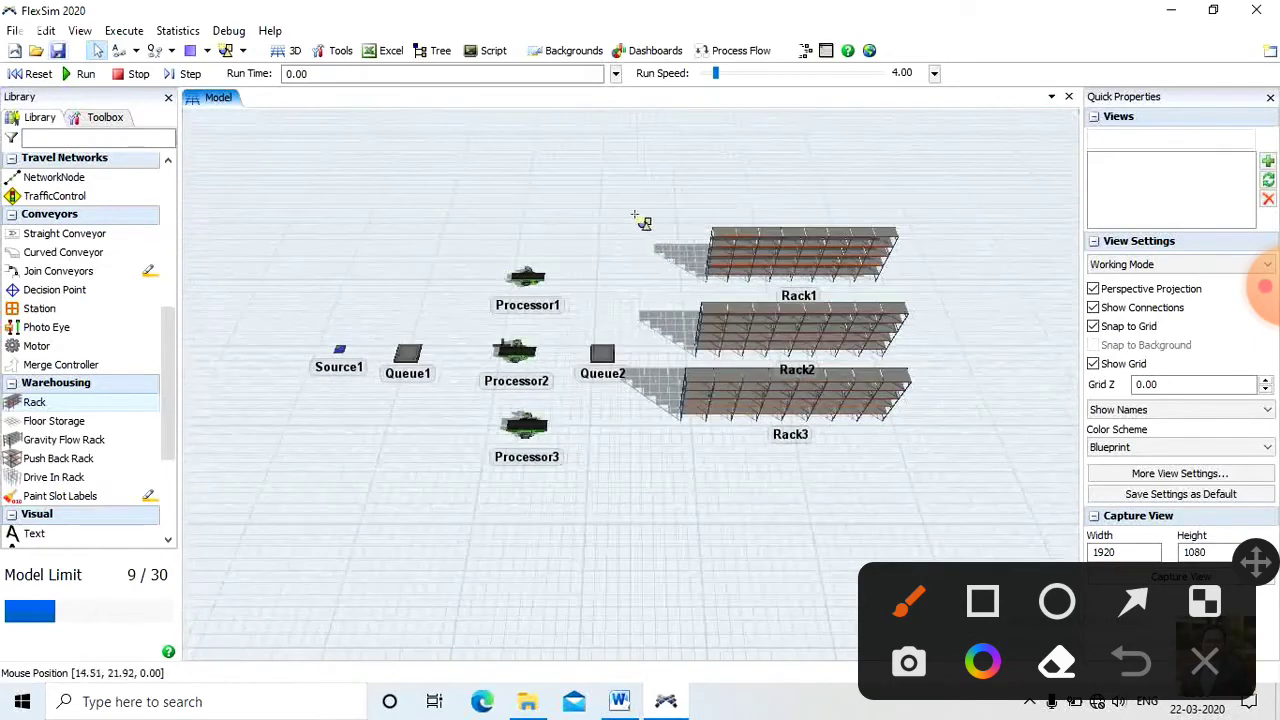
Step: Place three Operators in a column below Queue1 and a Dispatcher to their left
left_click_drag(170, 361, 200, 194)
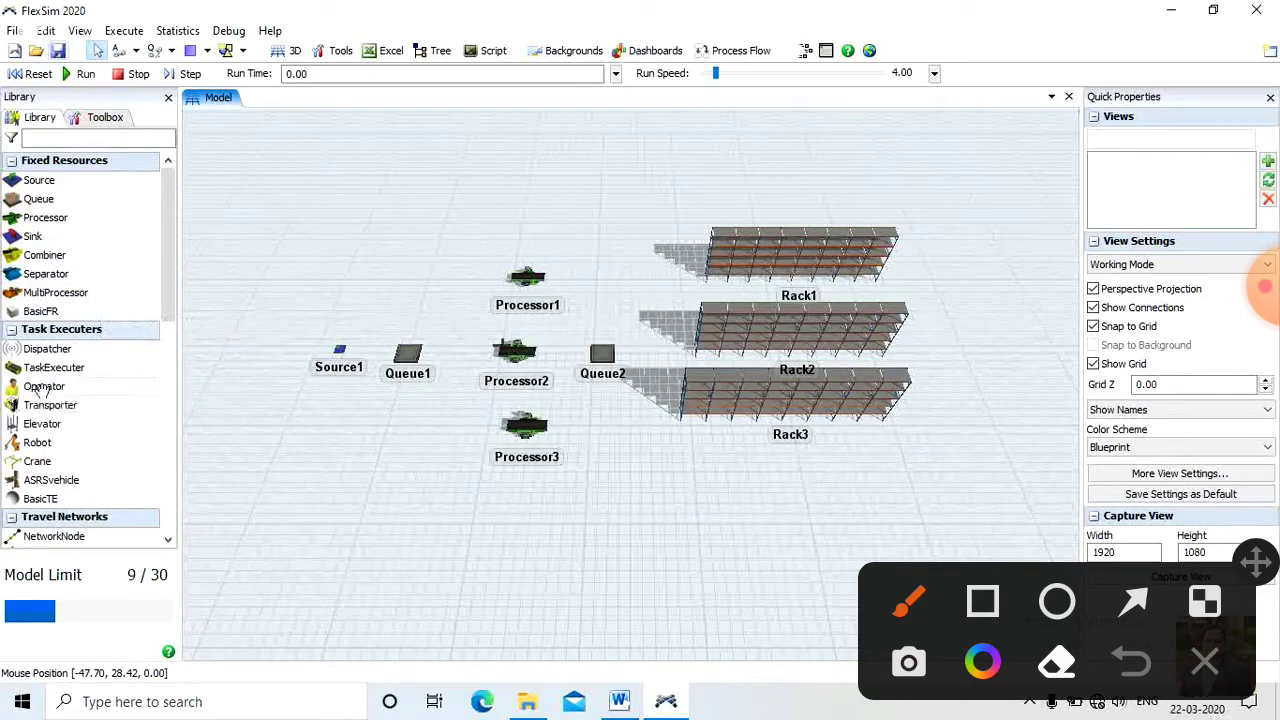
left_click_drag(40, 386, 407, 398)
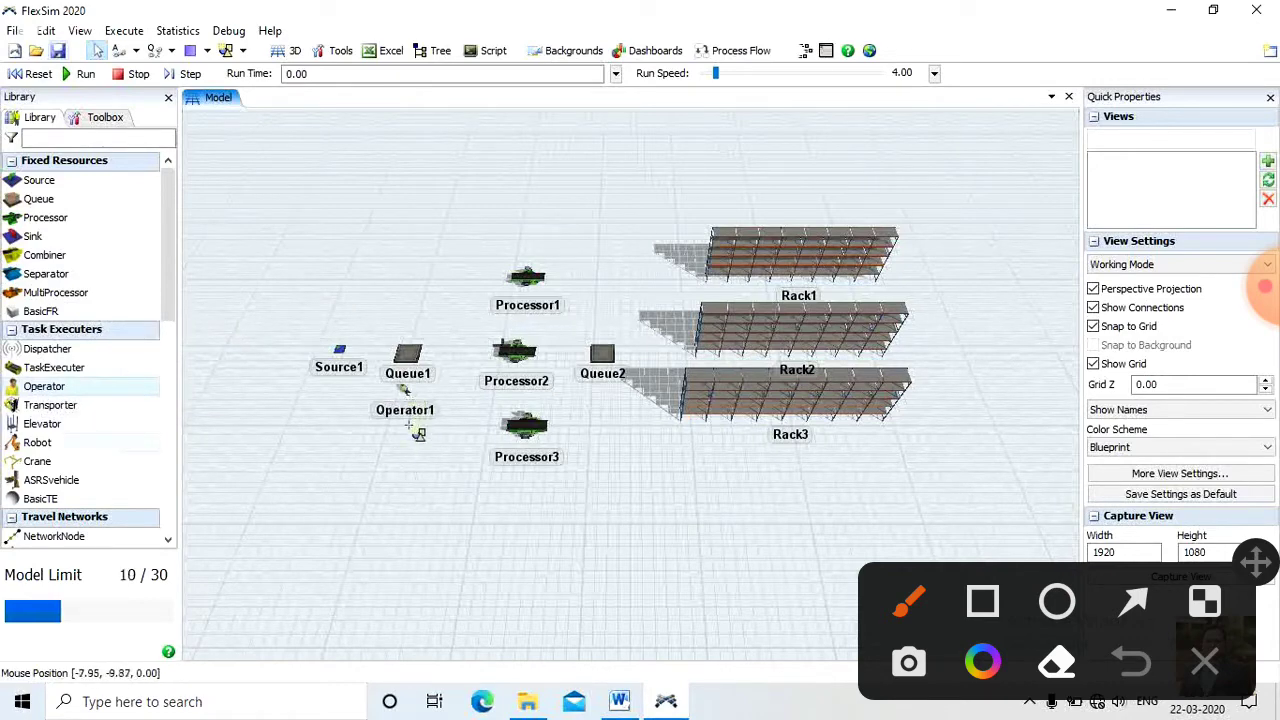
left_click(397, 426)
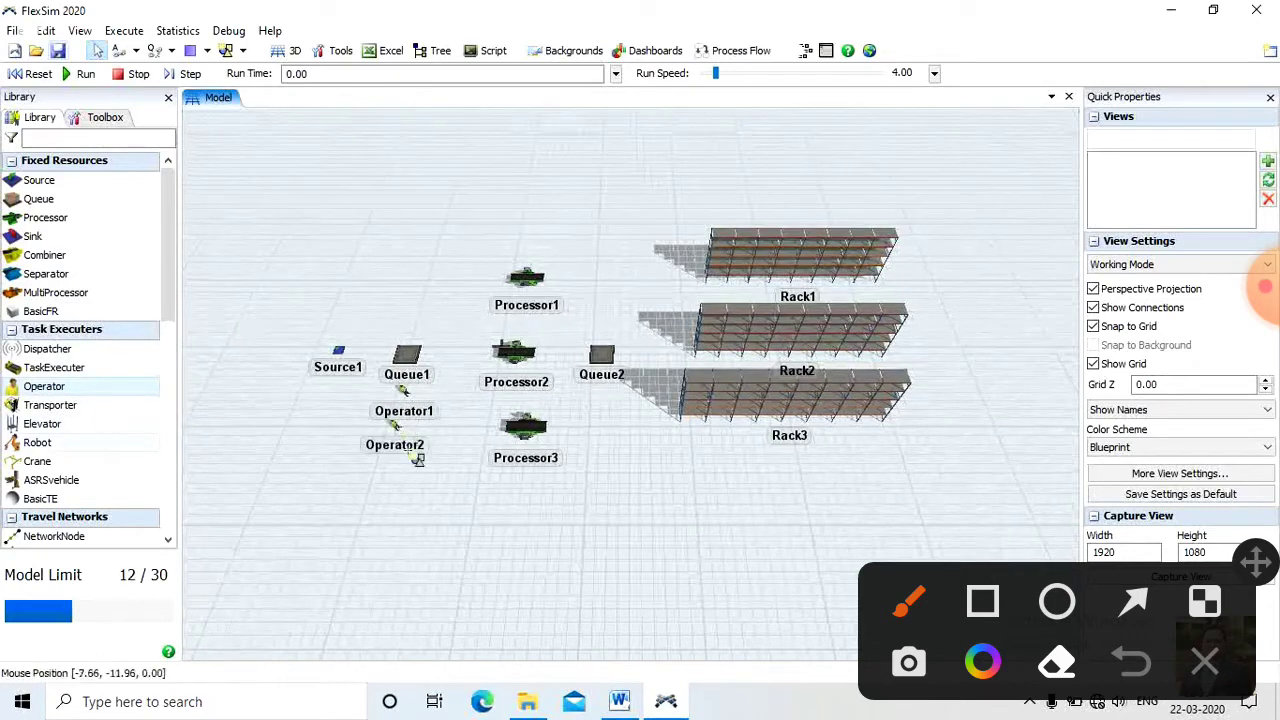
left_click(403, 487)
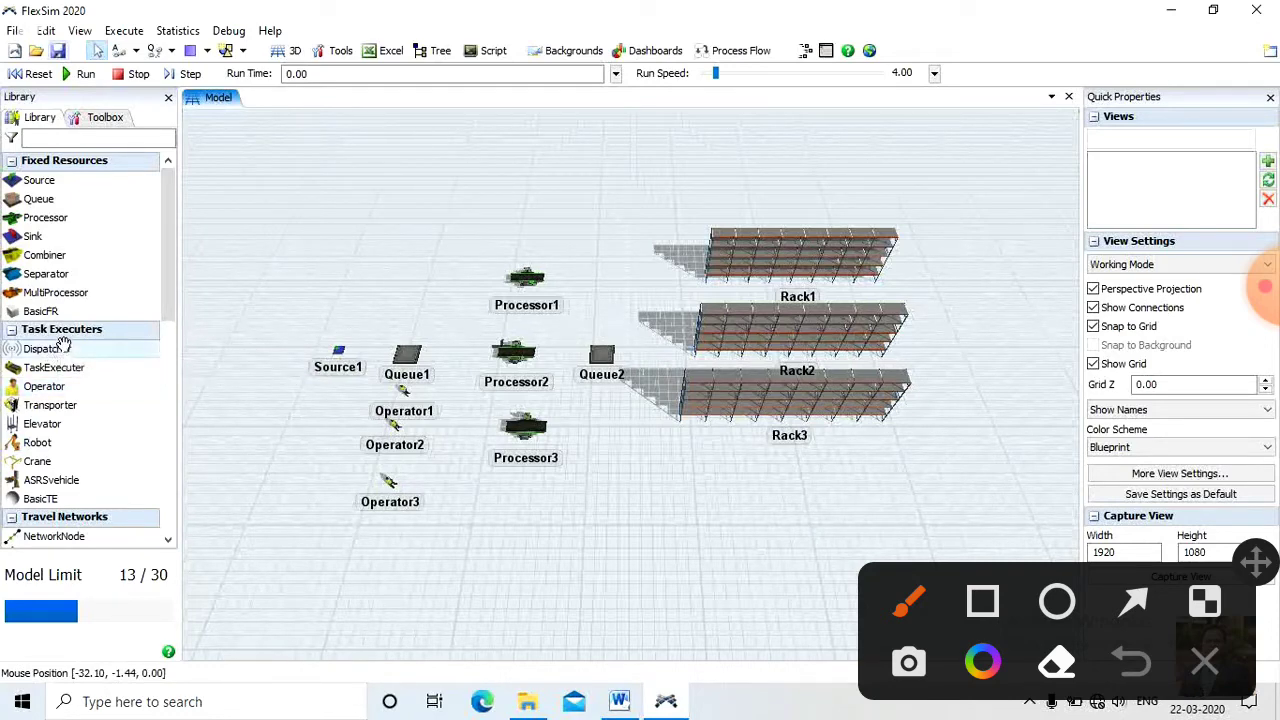
left_click_drag(80, 343, 318, 430)
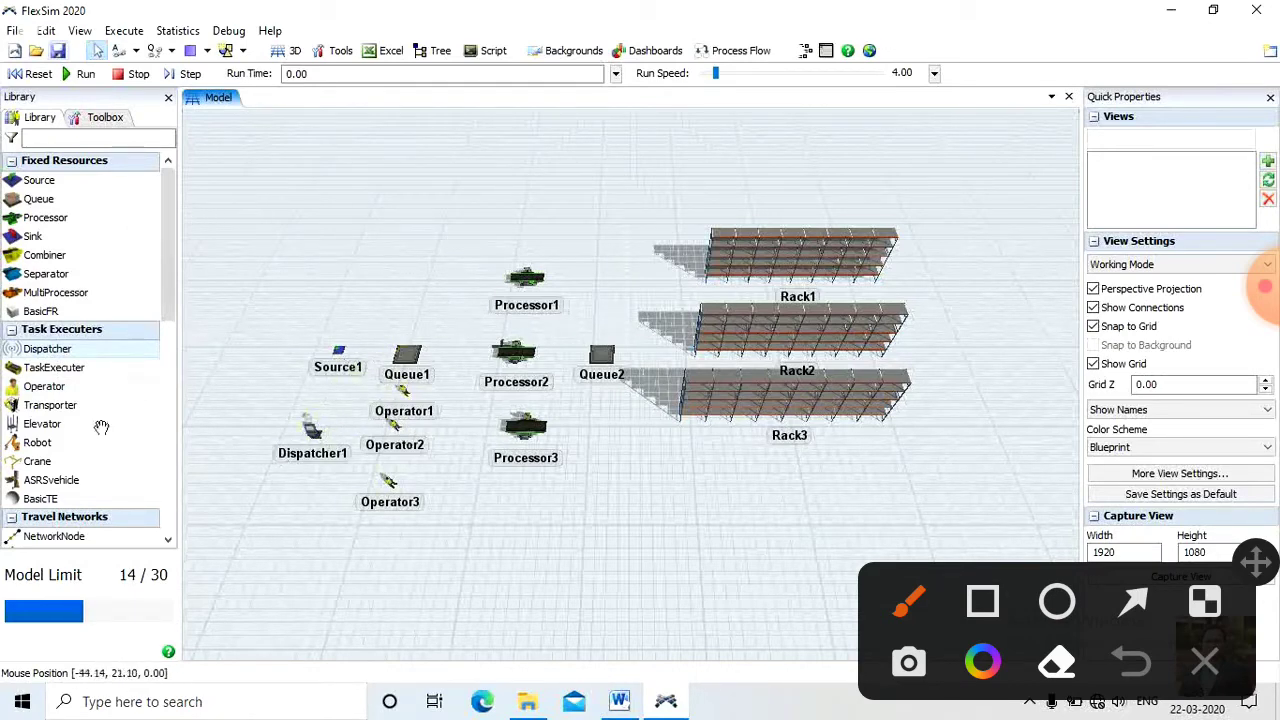
Step: Place a Transporter in the model and position it just below Queue2
scroll(170, 305, "down", 1)
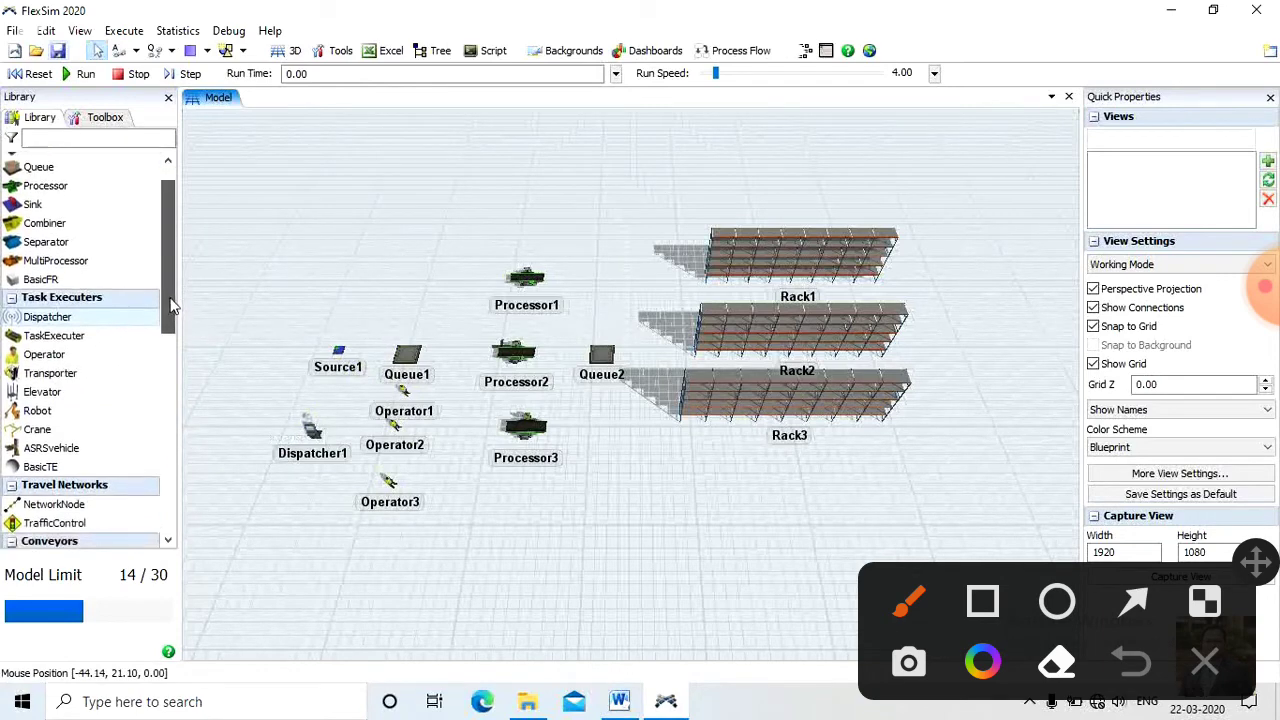
scroll(174, 310, "down", 2)
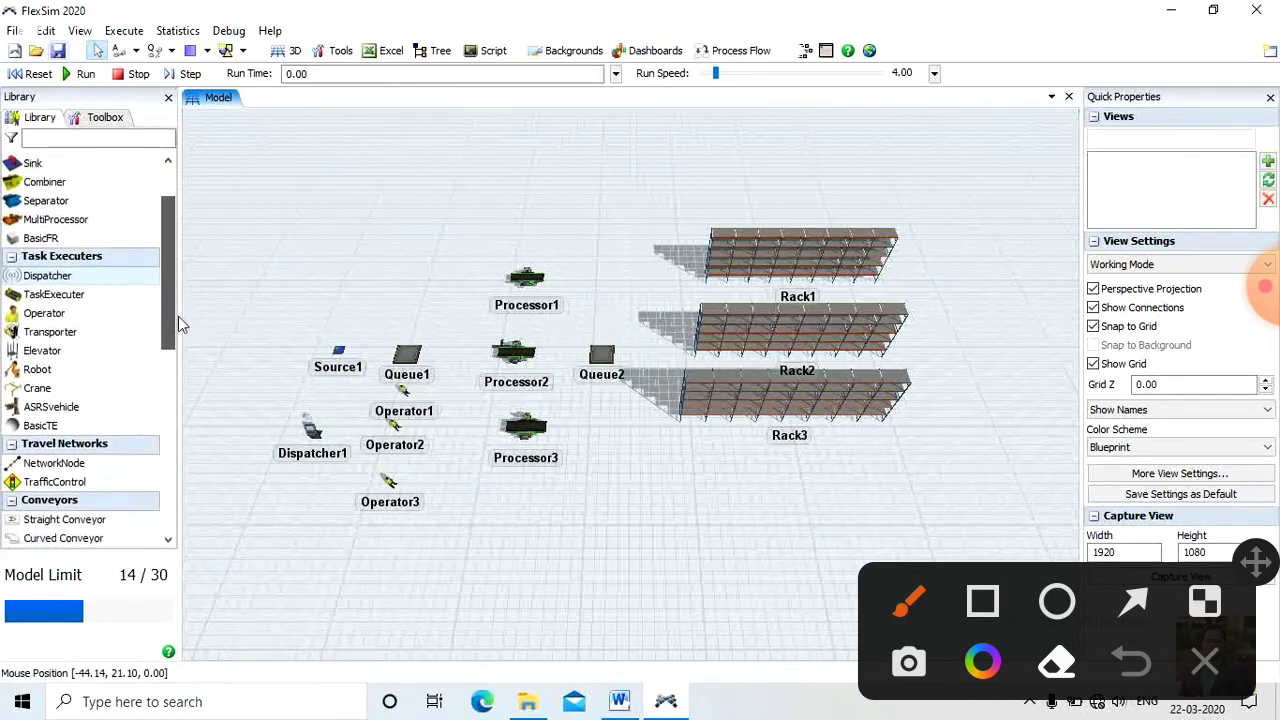
scroll(178, 318, "up", 2)
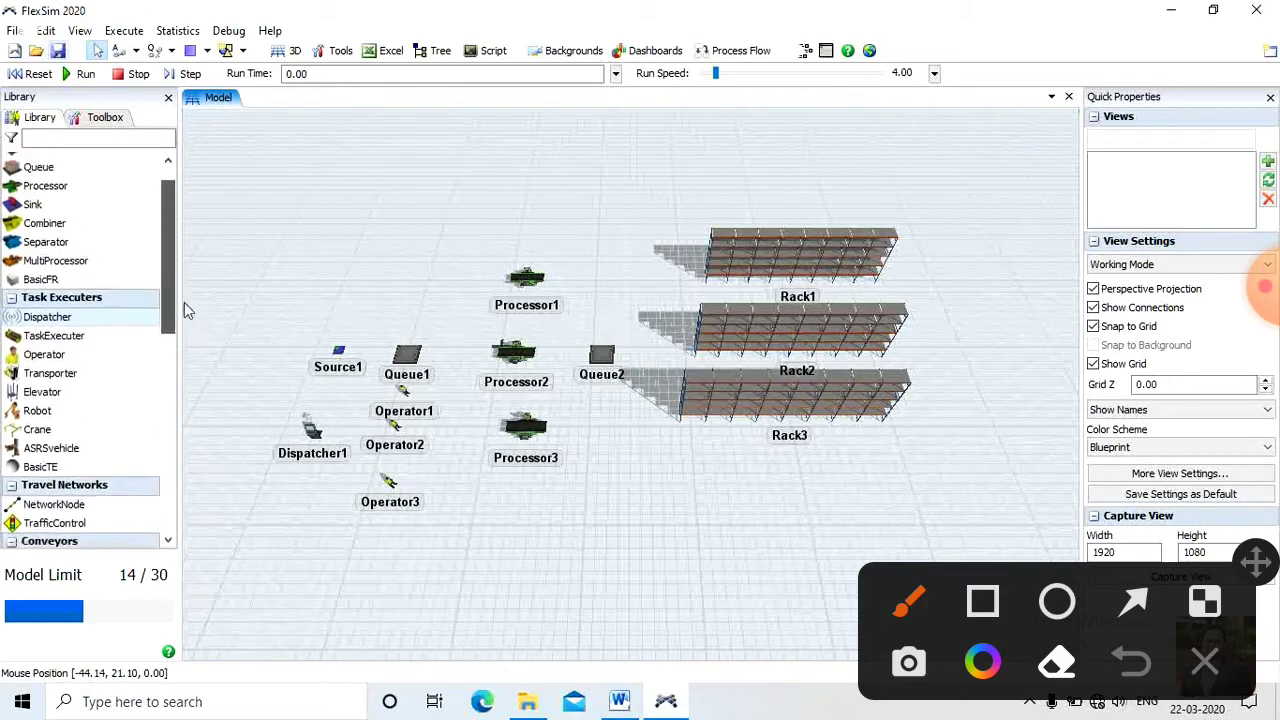
scroll(184, 302, "down", 1)
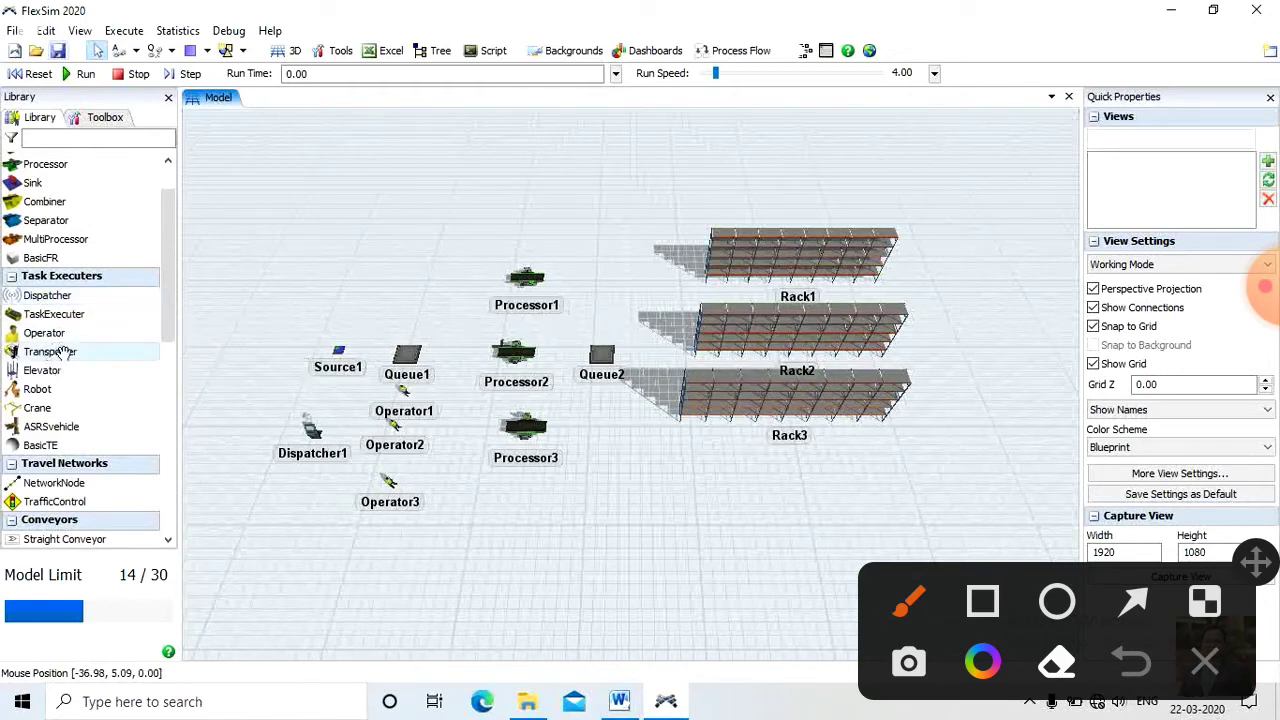
left_click_drag(130, 403, 611, 405)
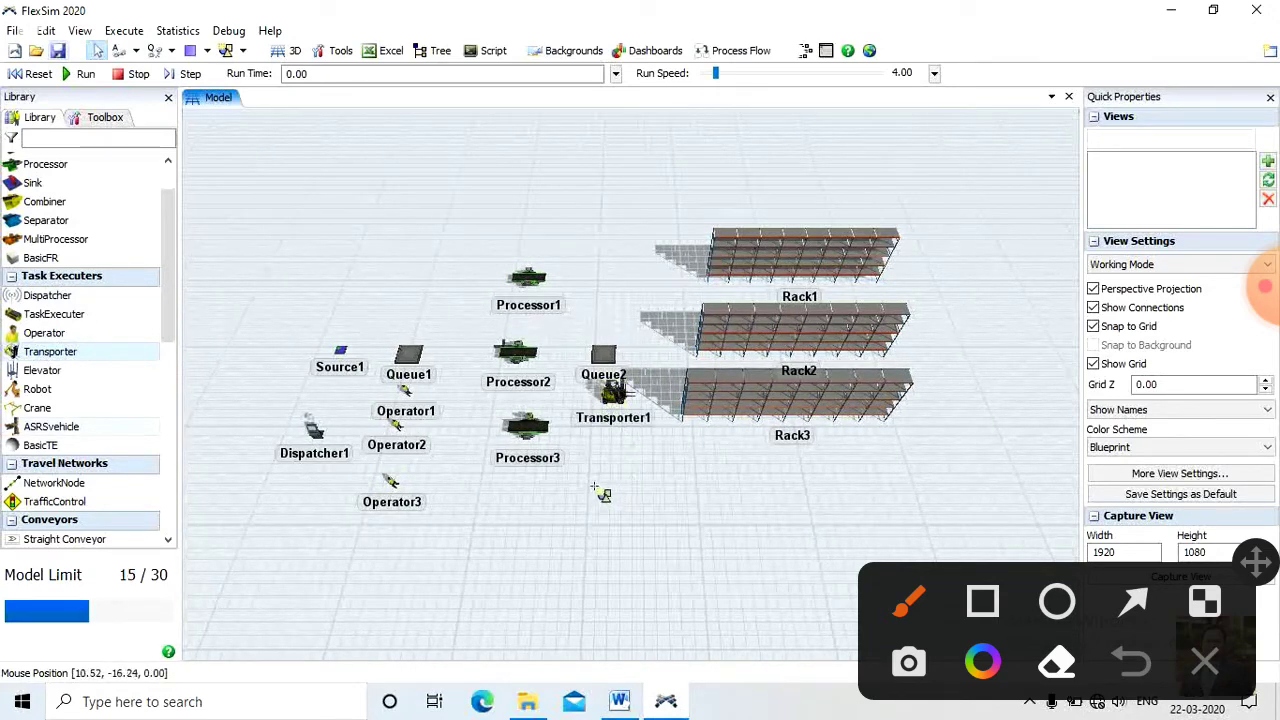
left_click(605, 430)
left_click_drag(603, 428, 603, 420)
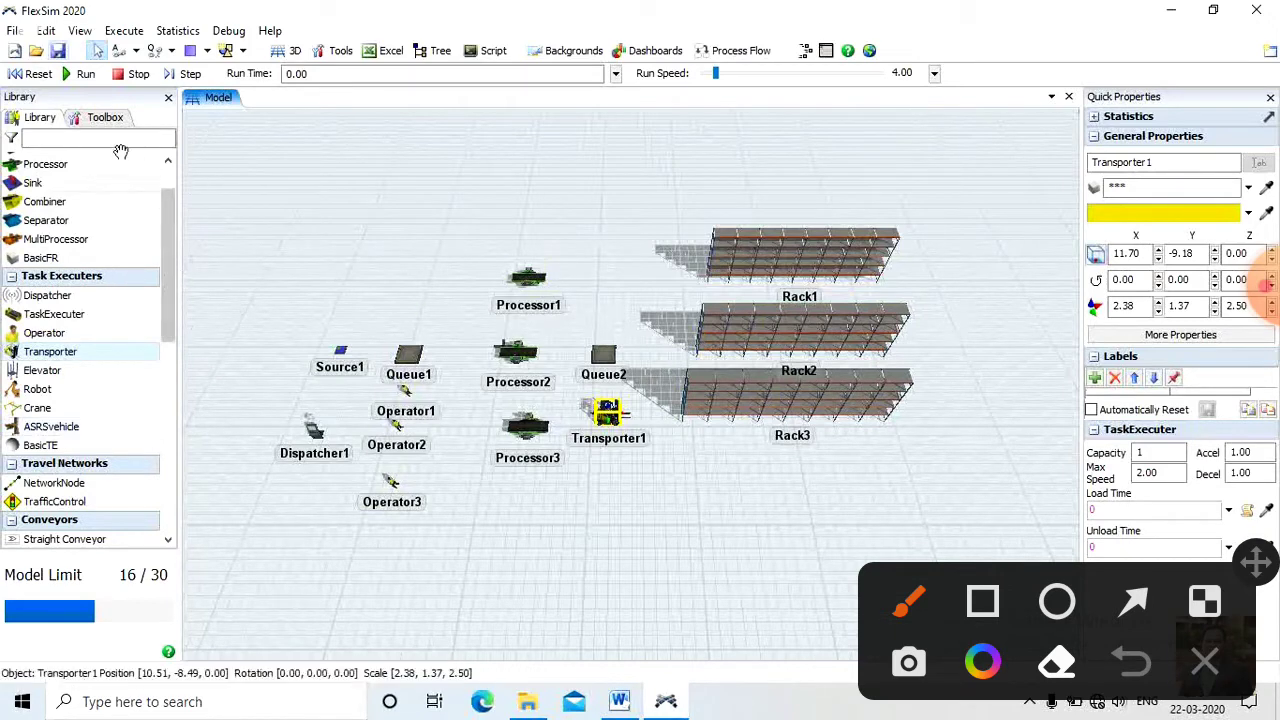
Step: Connect Source1 to Queue1 with an object (A) connection
left_click(137, 54)
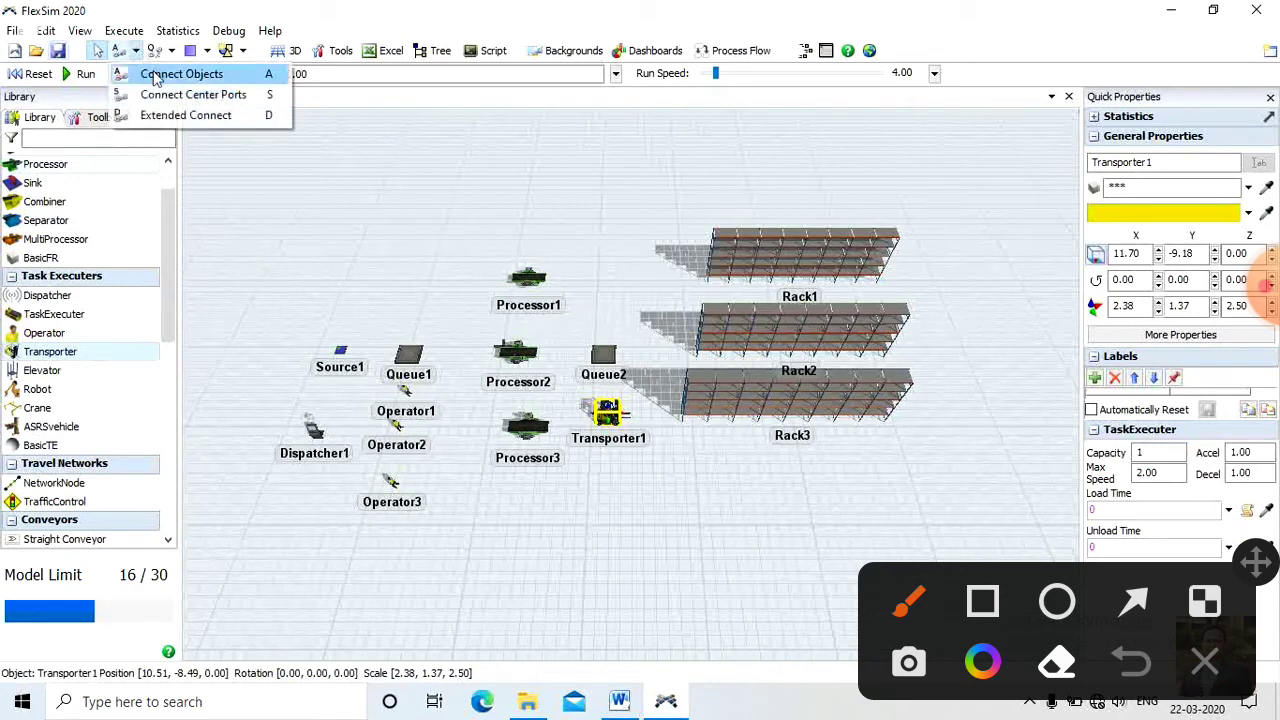
left_click(158, 75)
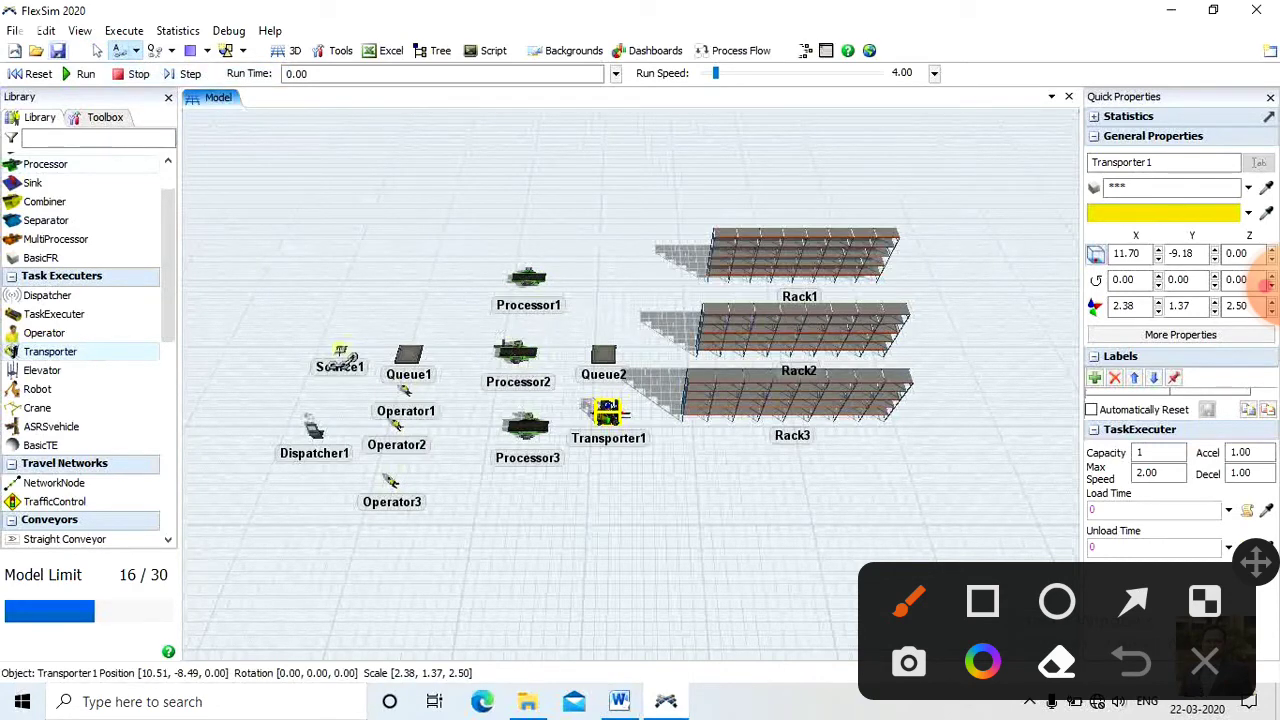
left_click(340, 352)
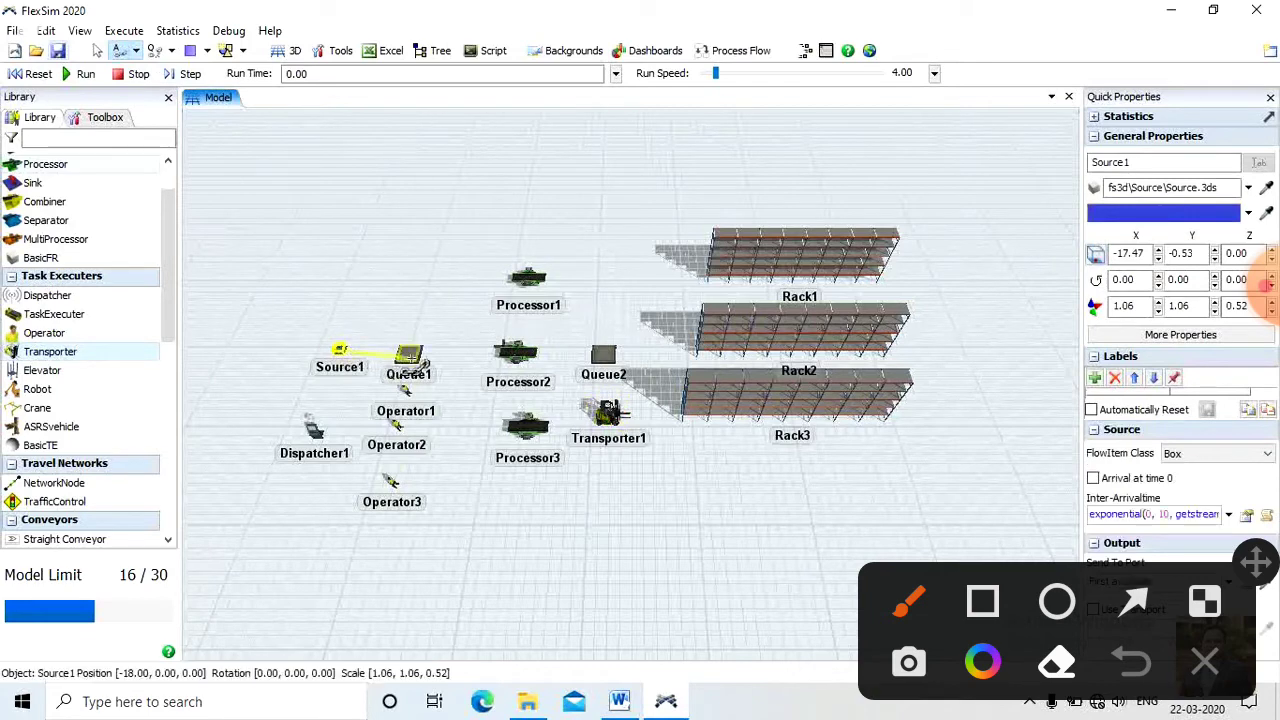
left_click(418, 364)
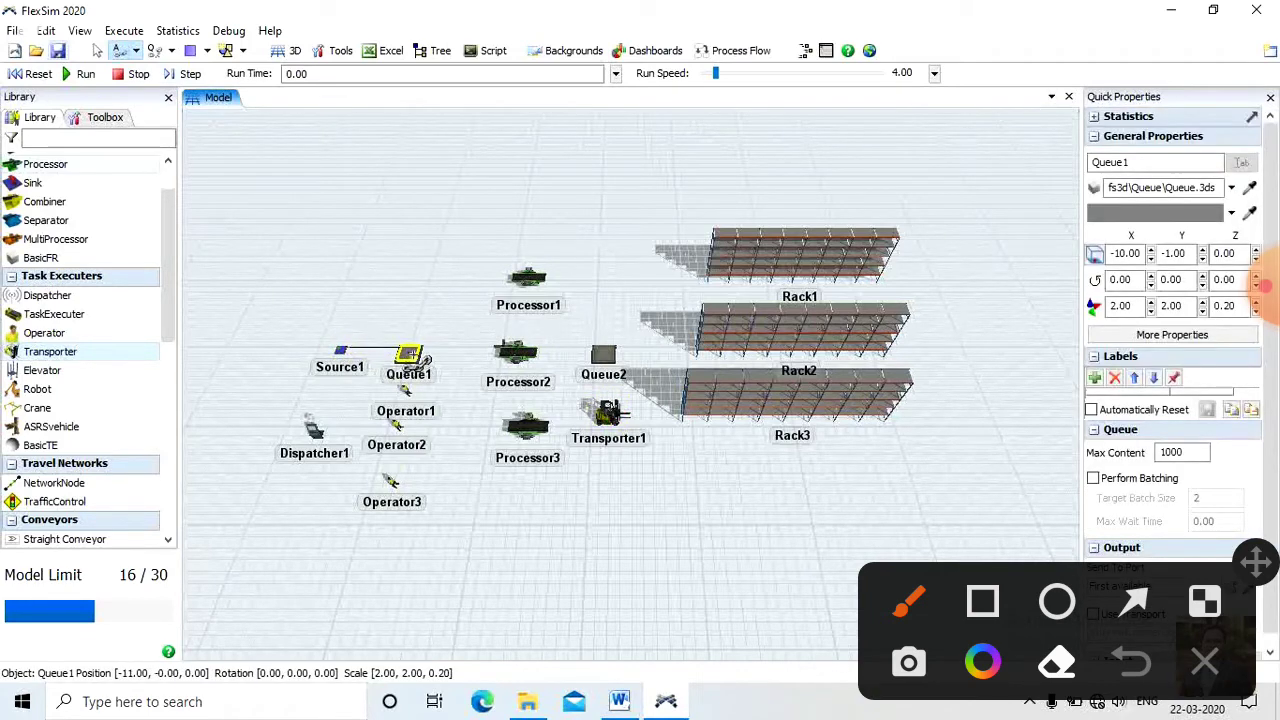
Step: Connect Queue1 to Processor1, Processor2 and Processor3 with object connections, in that order
left_click(528, 278)
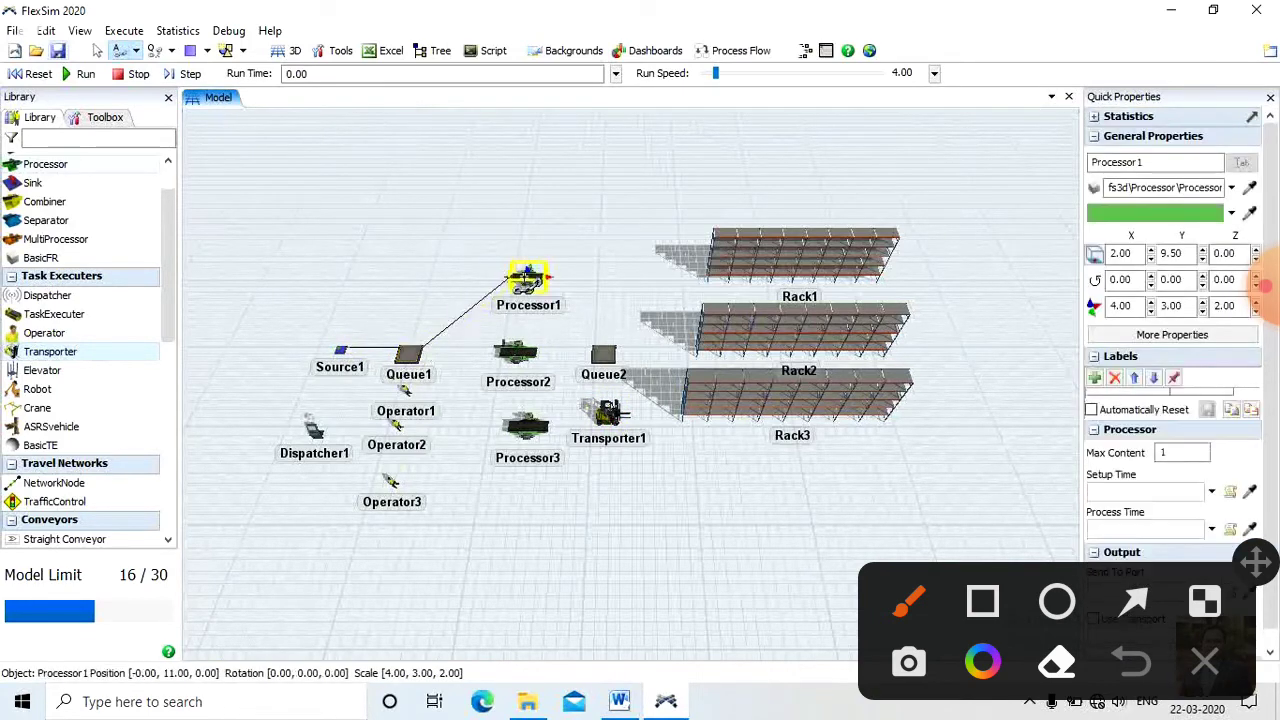
key("Escape")
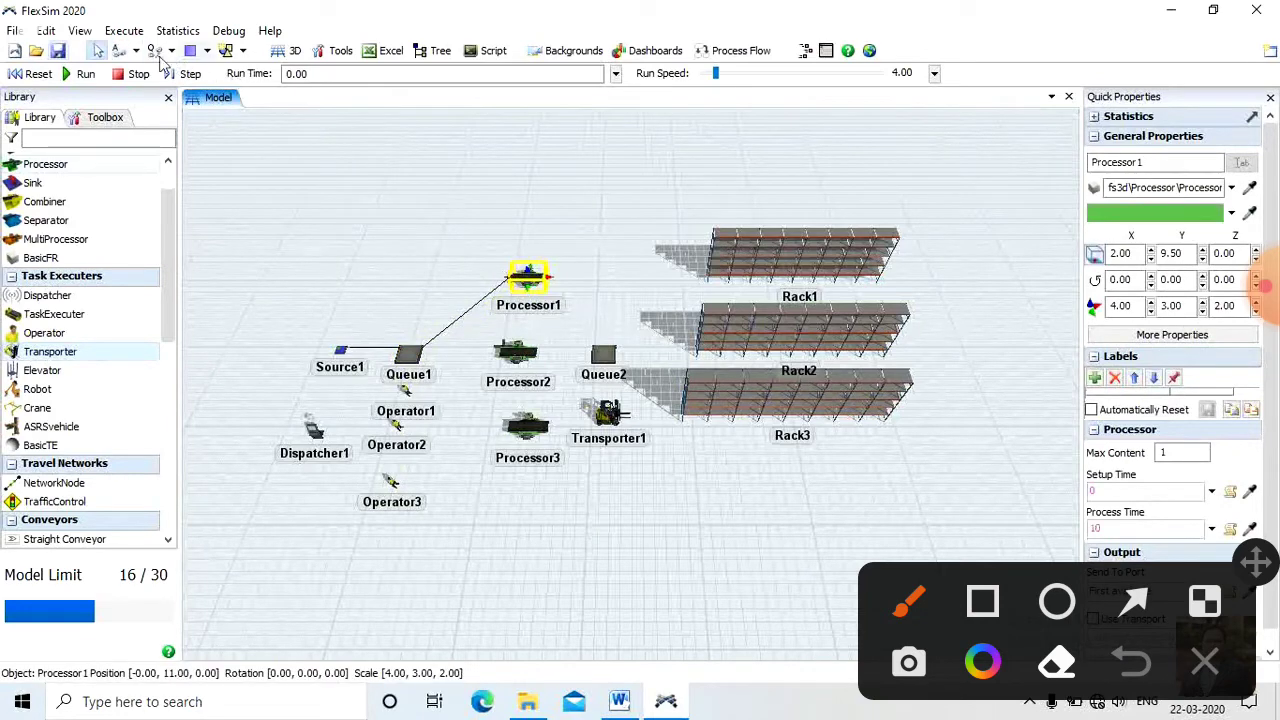
left_click(118, 50)
left_click(408, 358)
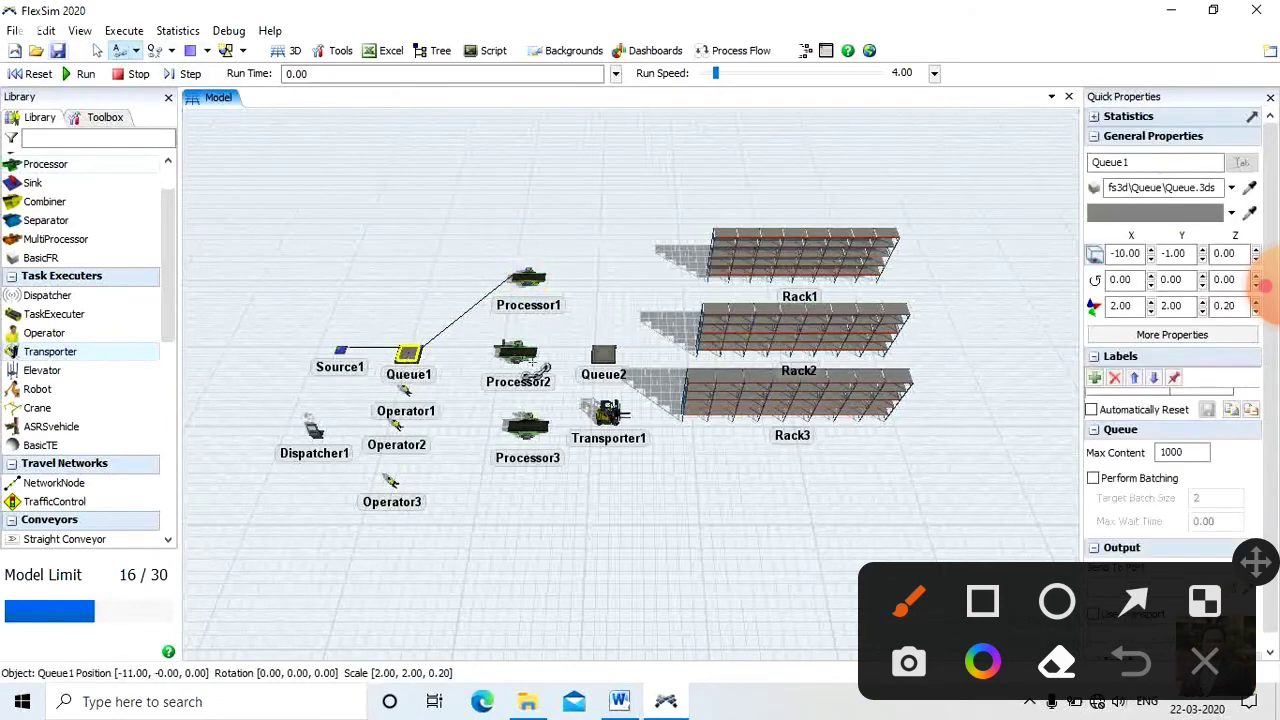
left_click(522, 356)
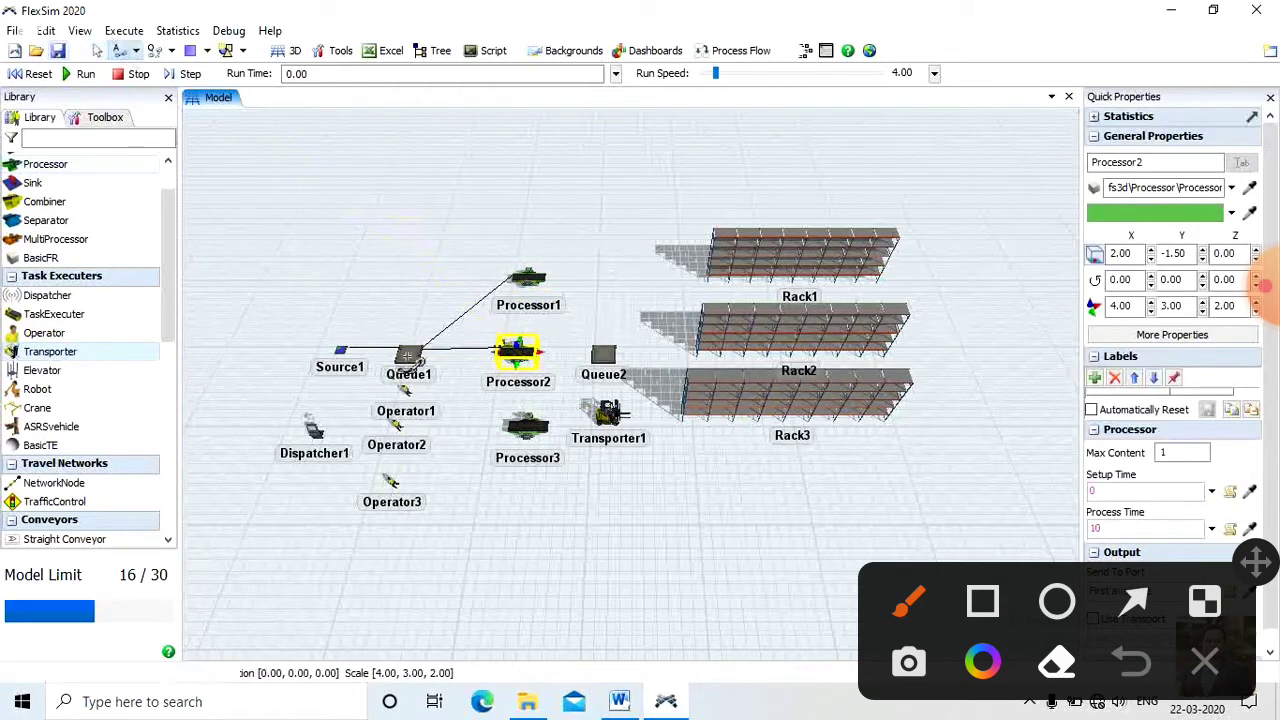
left_click(408, 355)
left_click_drag(481, 416, 525, 425)
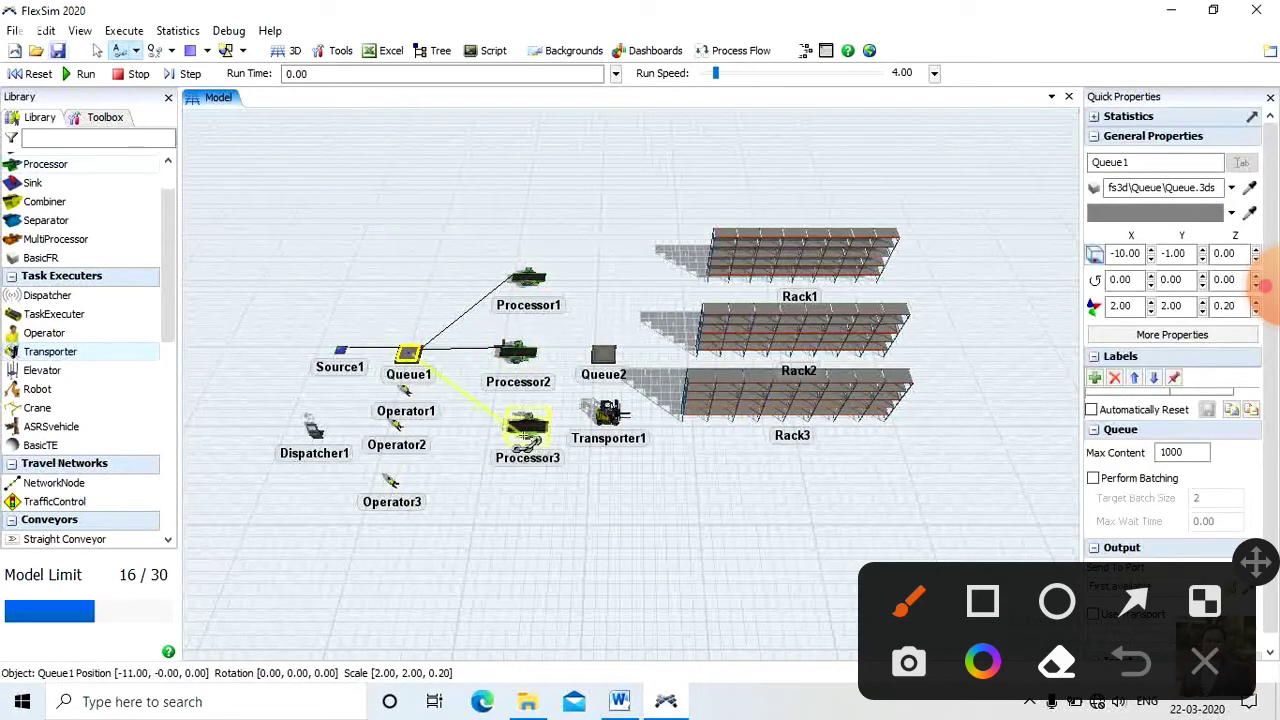
left_click(525, 425)
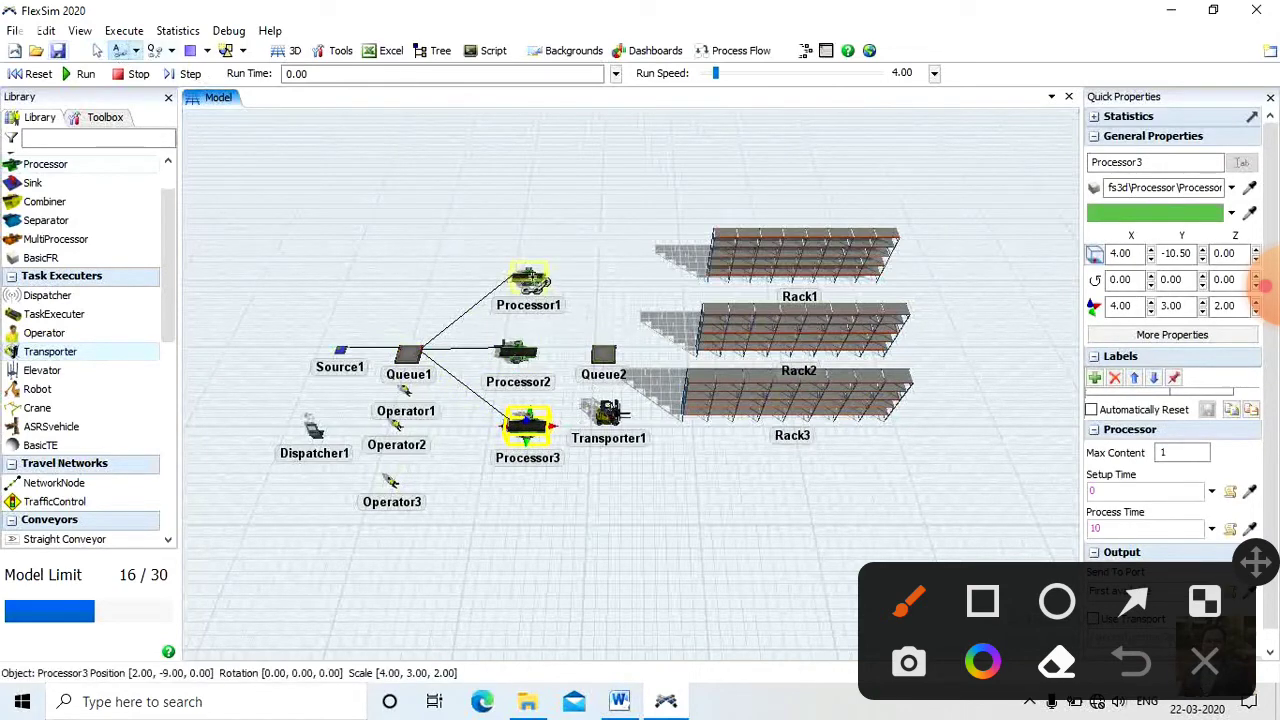
Step: Connect Processor1, Processor2 and Processor3 to Queue2 with object (A) connections, in that order
left_click_drag(528, 278, 603, 356)
key("Escape")
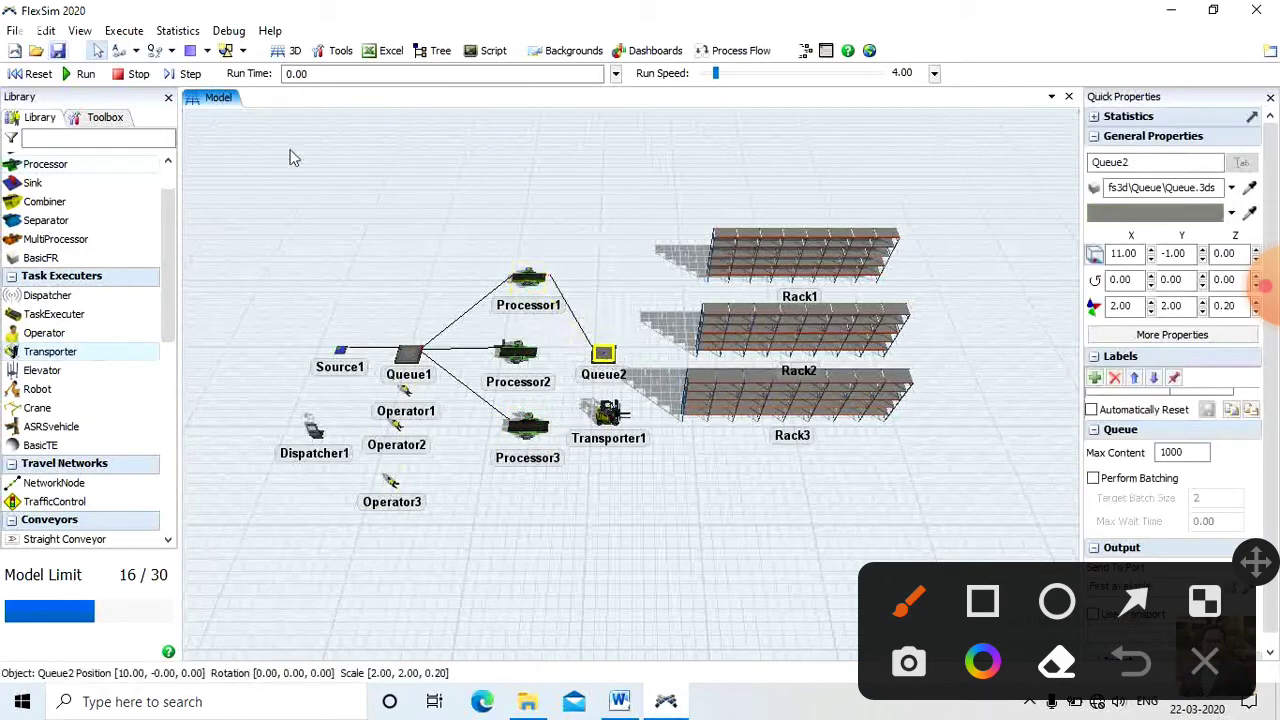
left_click(118, 50)
left_click(520, 352)
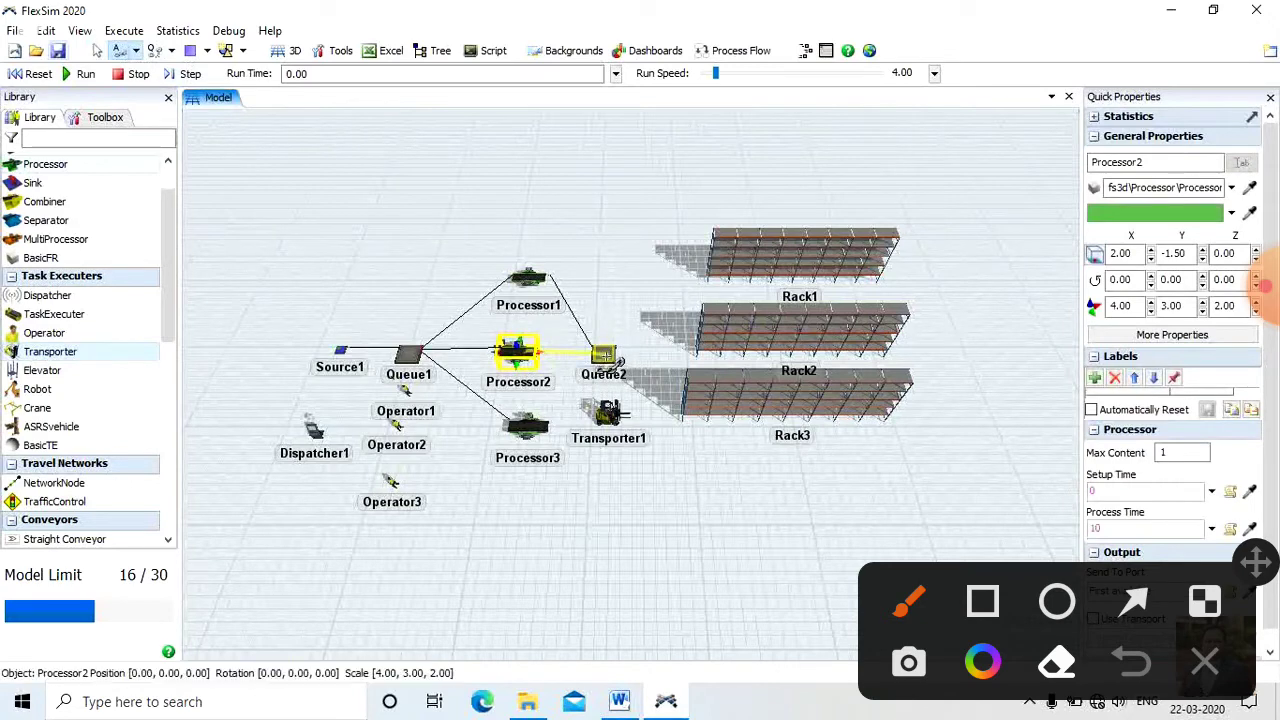
left_click(604, 355)
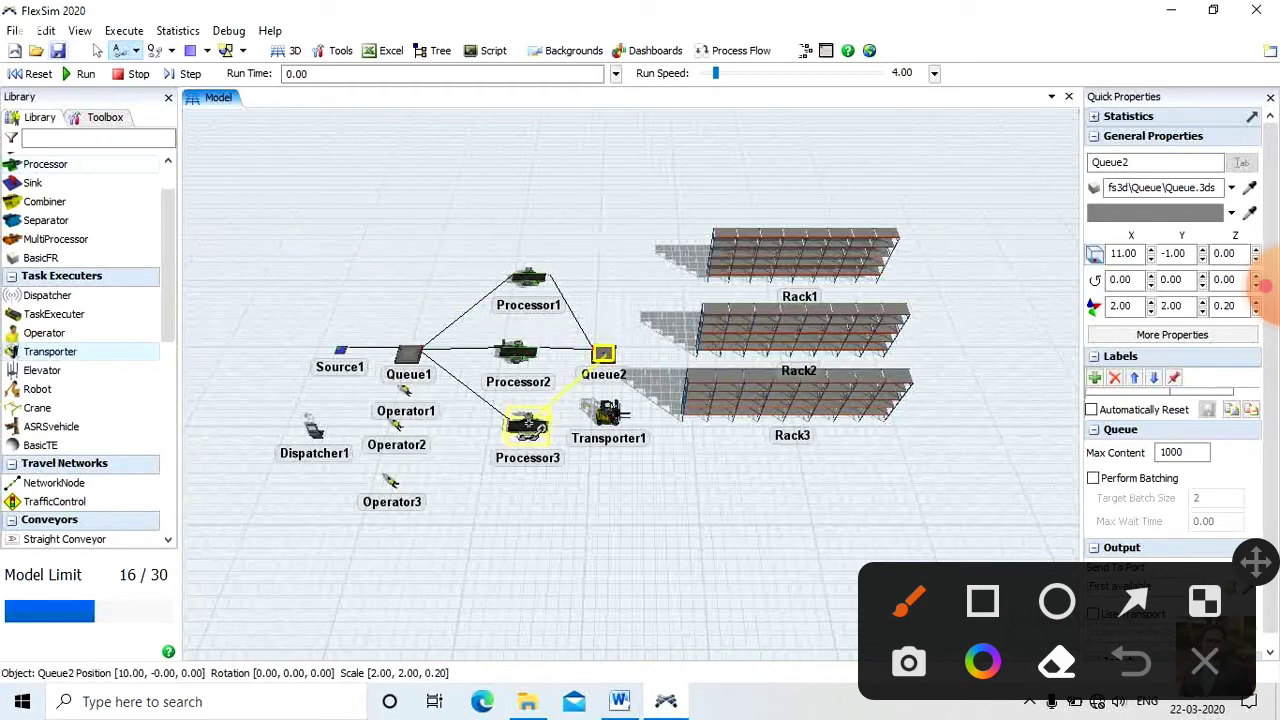
key("Escape")
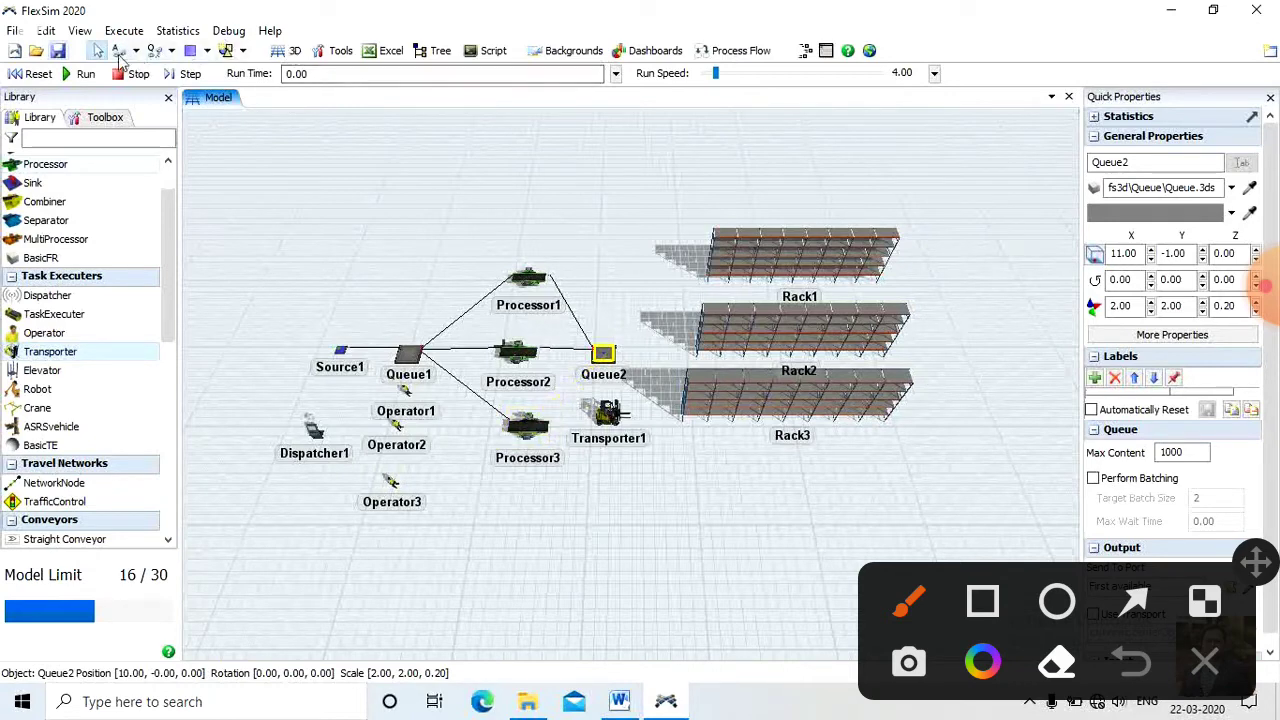
left_click(528, 427)
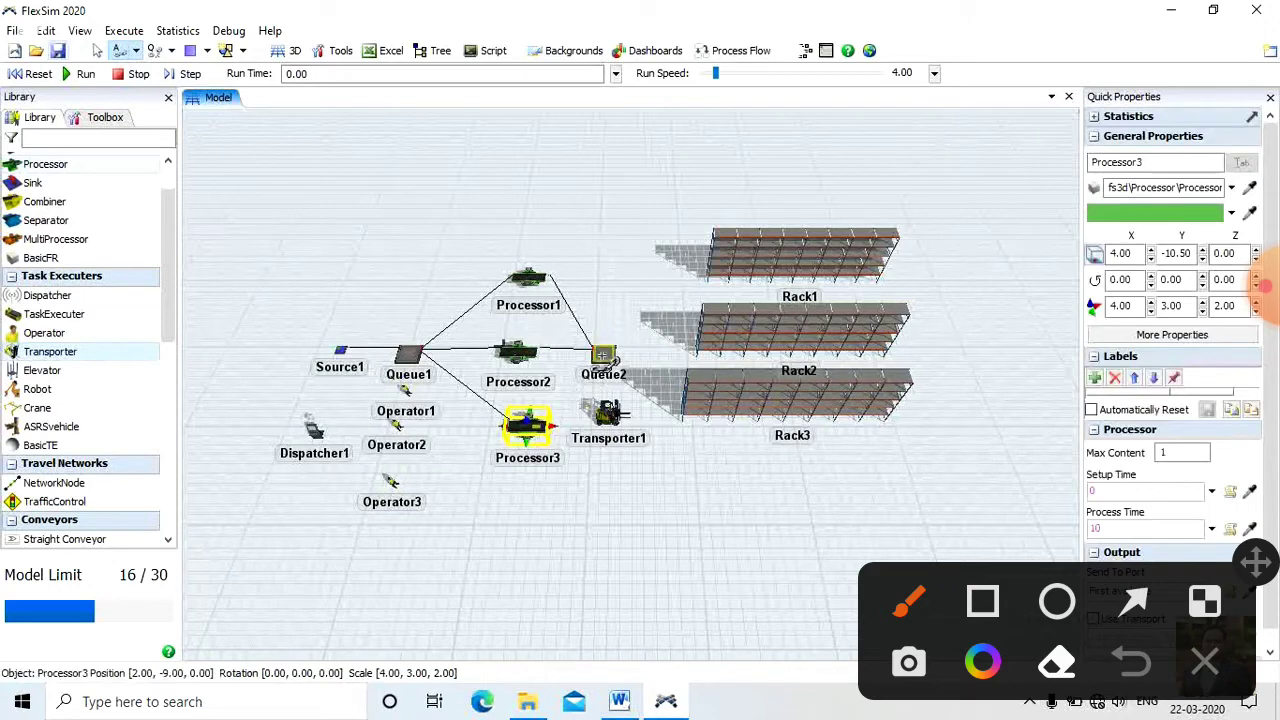
left_click(602, 355)
left_click(97, 50)
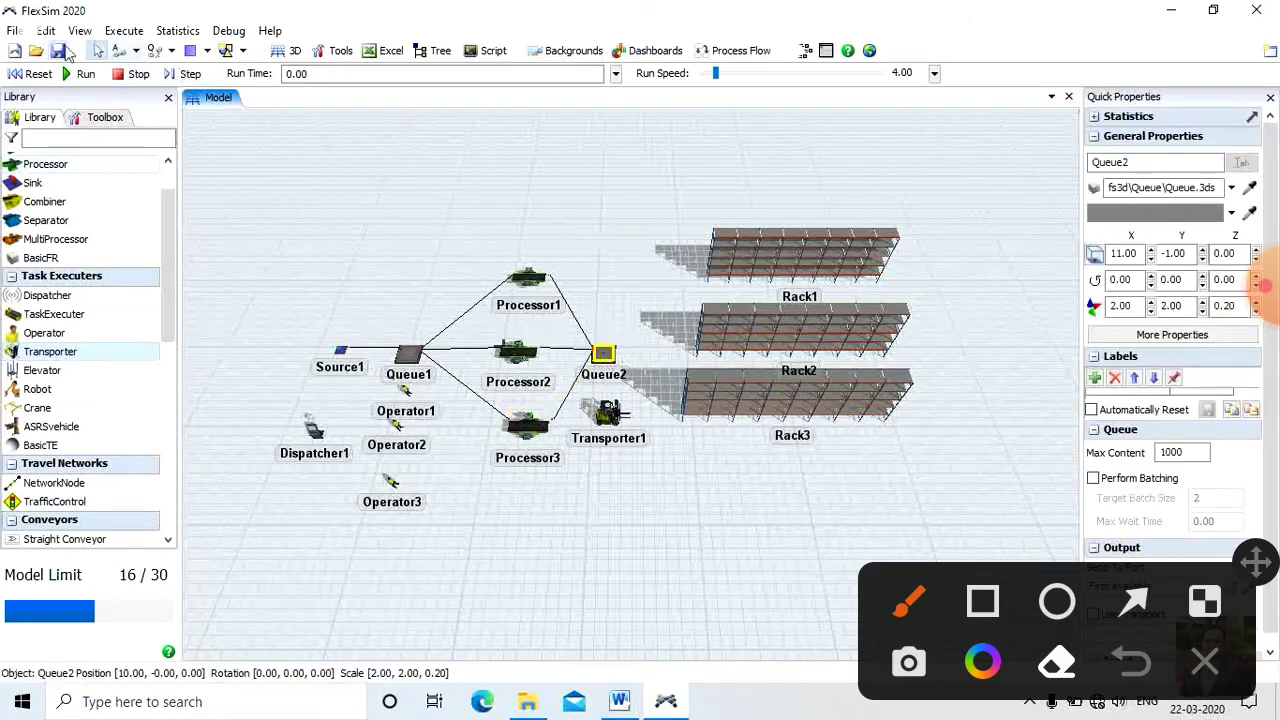
Step: Connect Queue2 to Rack1, Rack2 and Rack3 with object connections, in that order
left_click(118, 50)
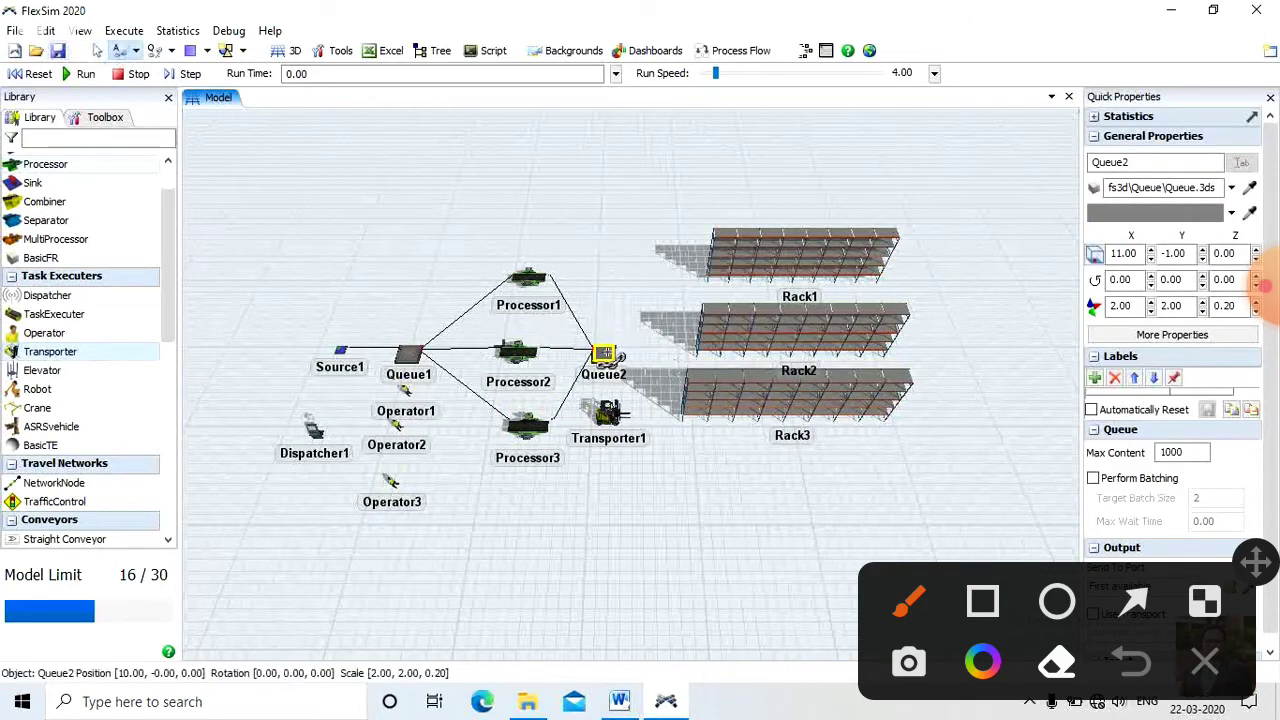
left_click_drag(605, 355, 714, 277)
key("Escape")
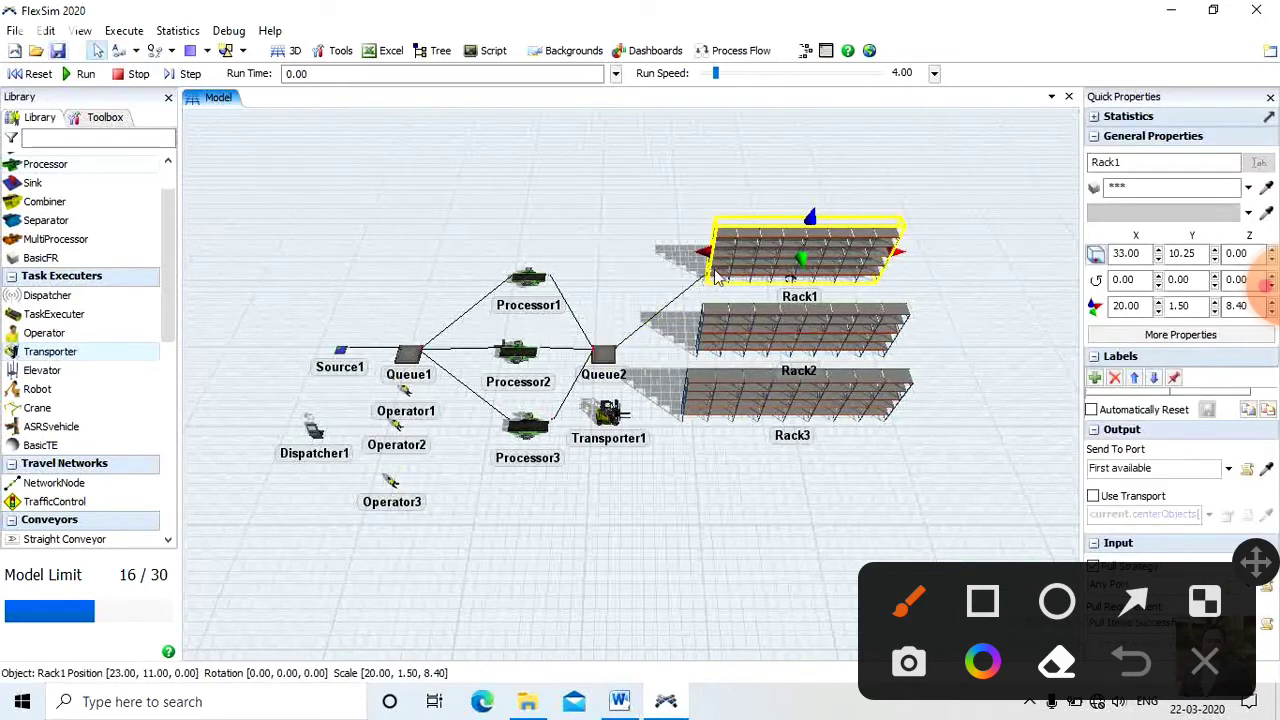
left_click(118, 50)
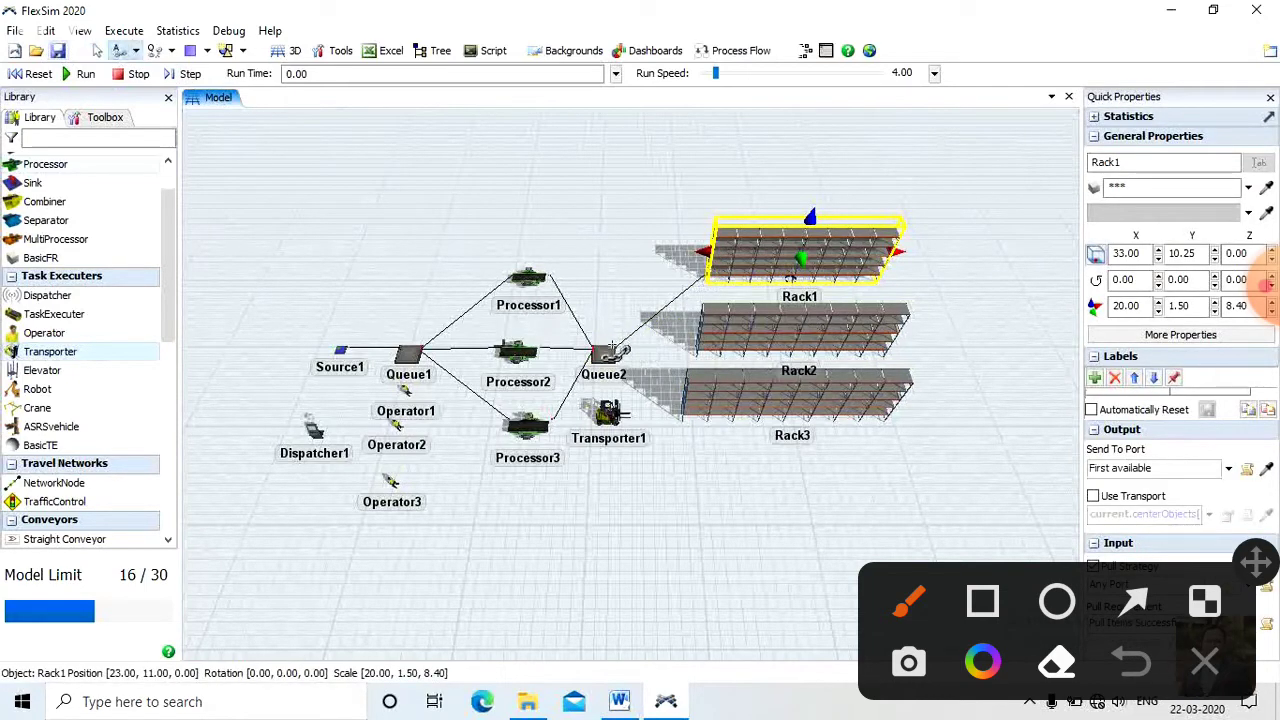
left_click(603, 353)
left_click(718, 343)
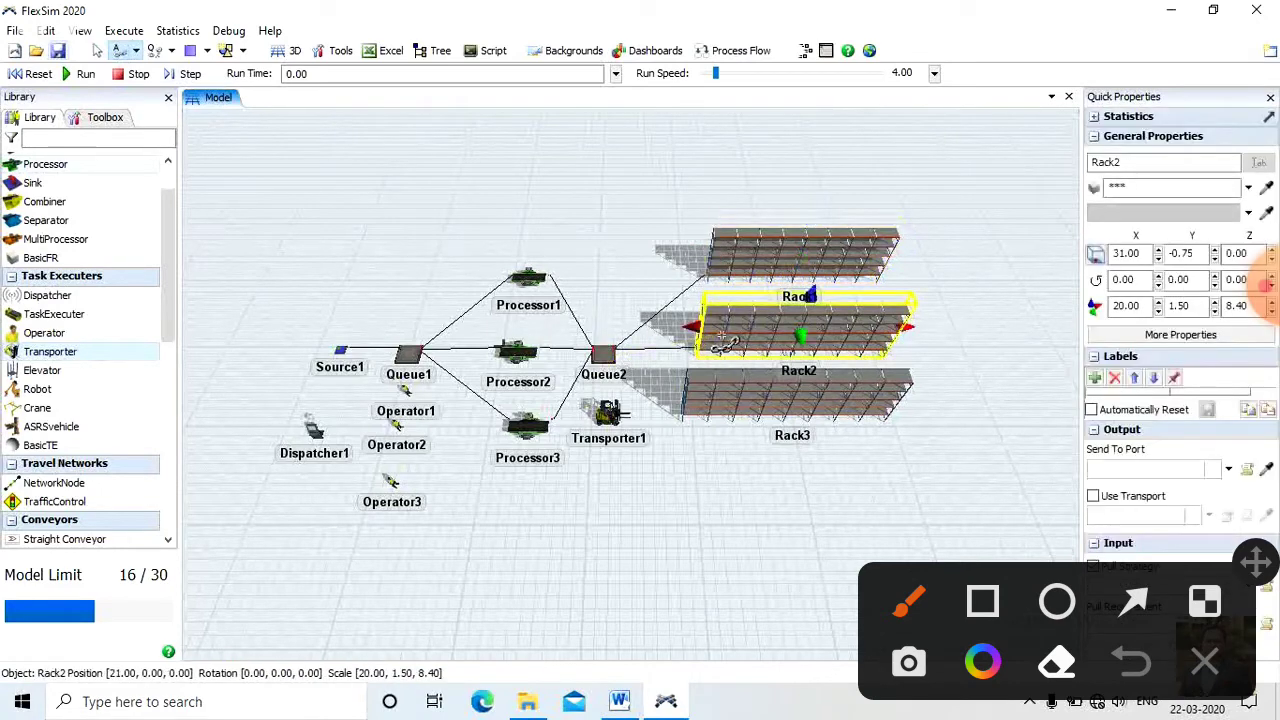
left_click(119, 50)
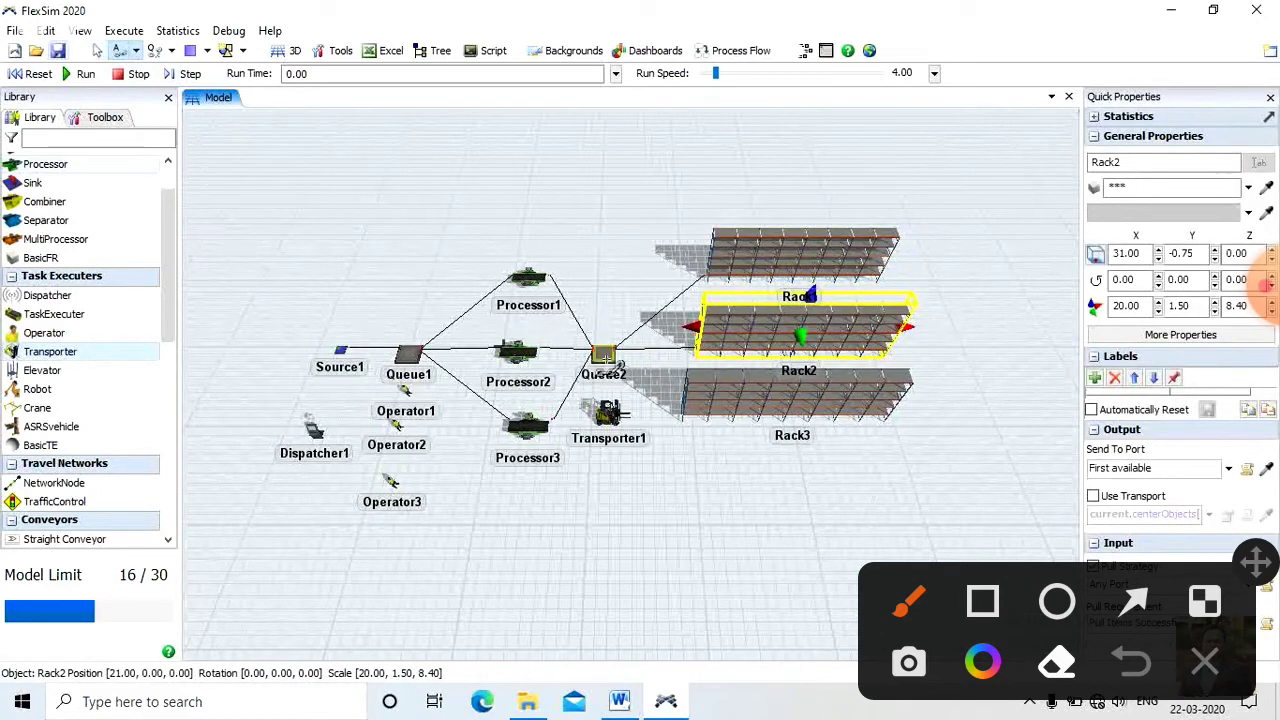
left_click(603, 353)
left_click(763, 402)
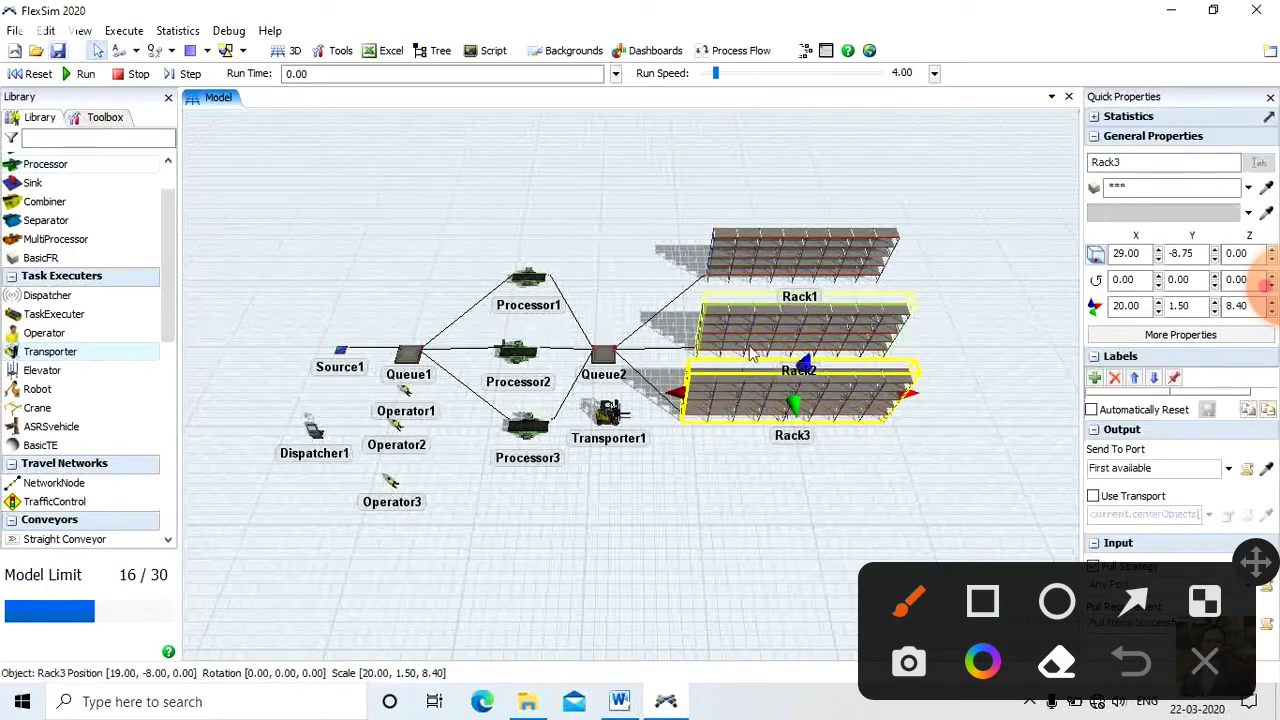
Step: Move Rack2 and Rack3 farther from Queue2, placing Rack3 at about X 35, Y -13.75 to spread the racks apart
left_click_drag(754, 352, 815, 352)
left_click_drag(738, 404, 815, 450)
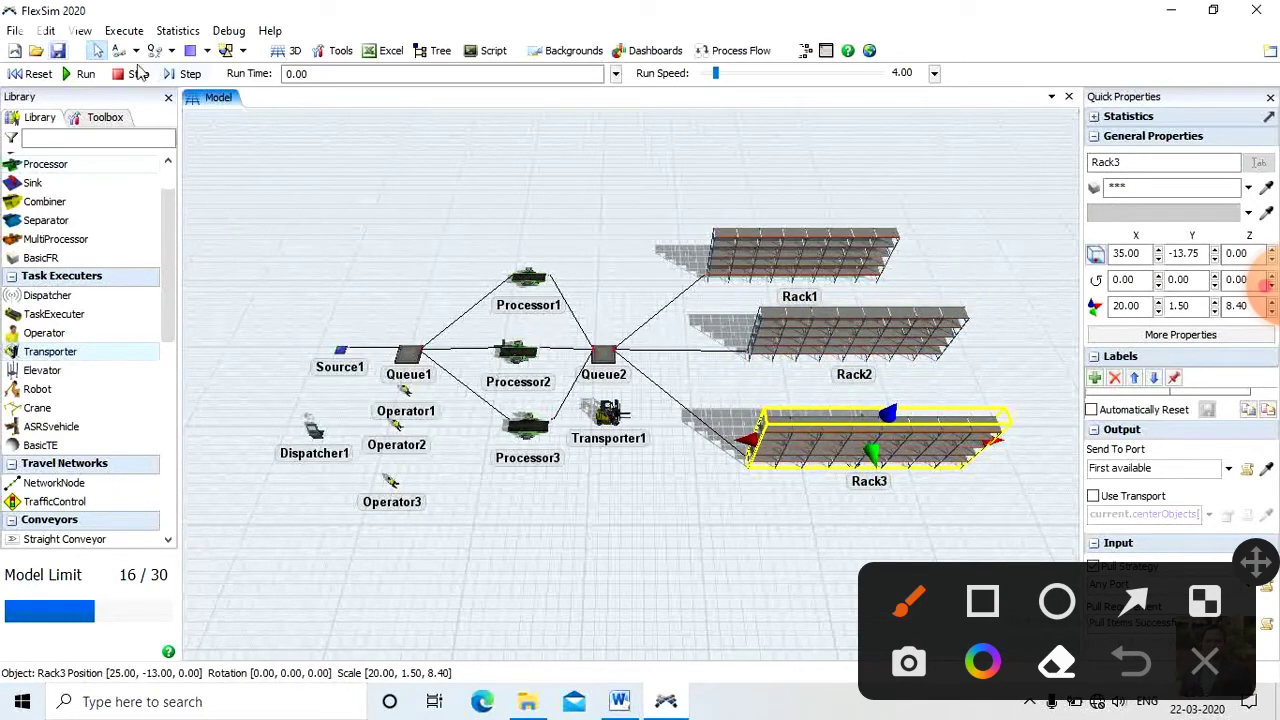
left_click(316, 430)
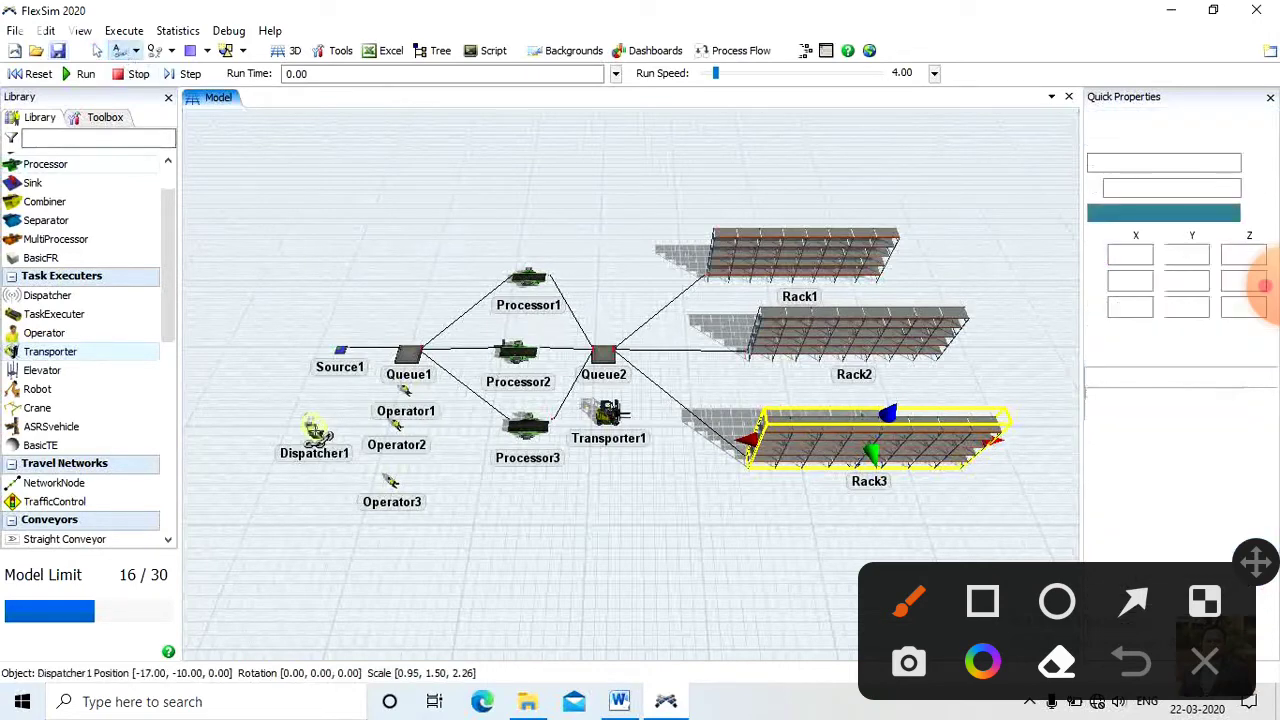
left_click_drag(316, 430, 410, 396)
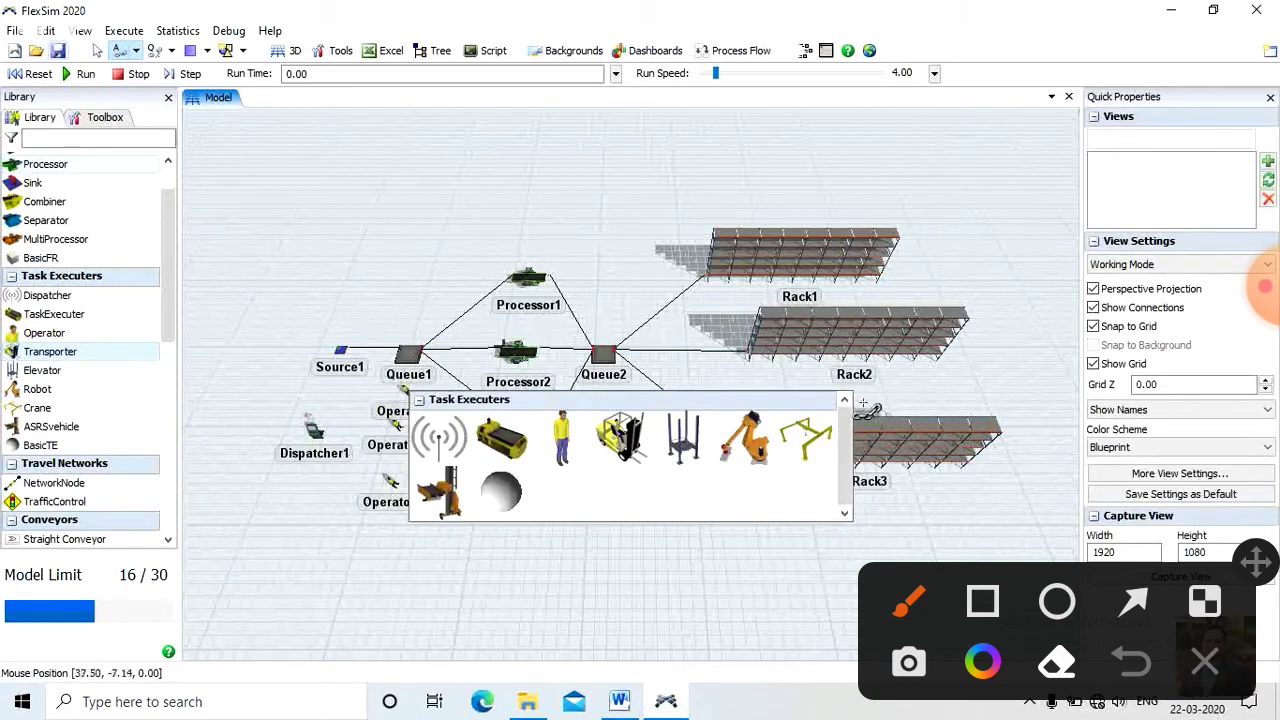
key("Escape")
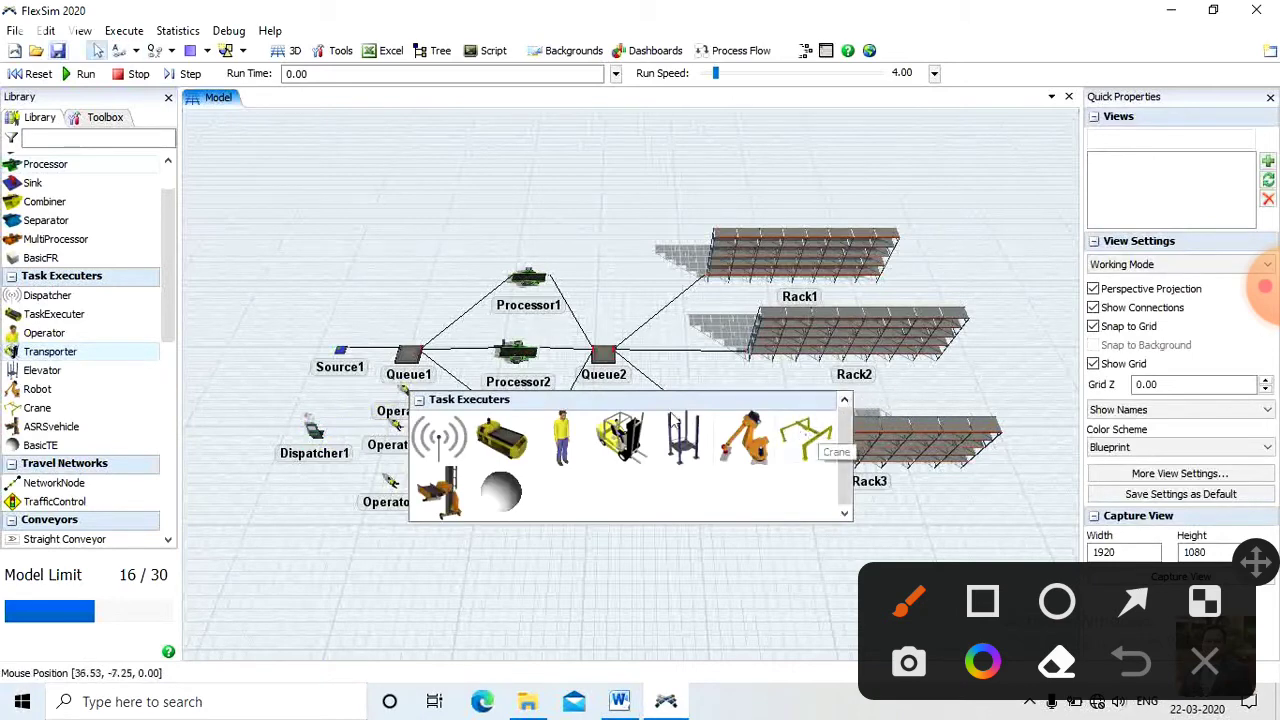
Step: Connect Dispatcher1 to Operator1, Operator2 and Operator3 with object connections, in that order
left_click(121, 52)
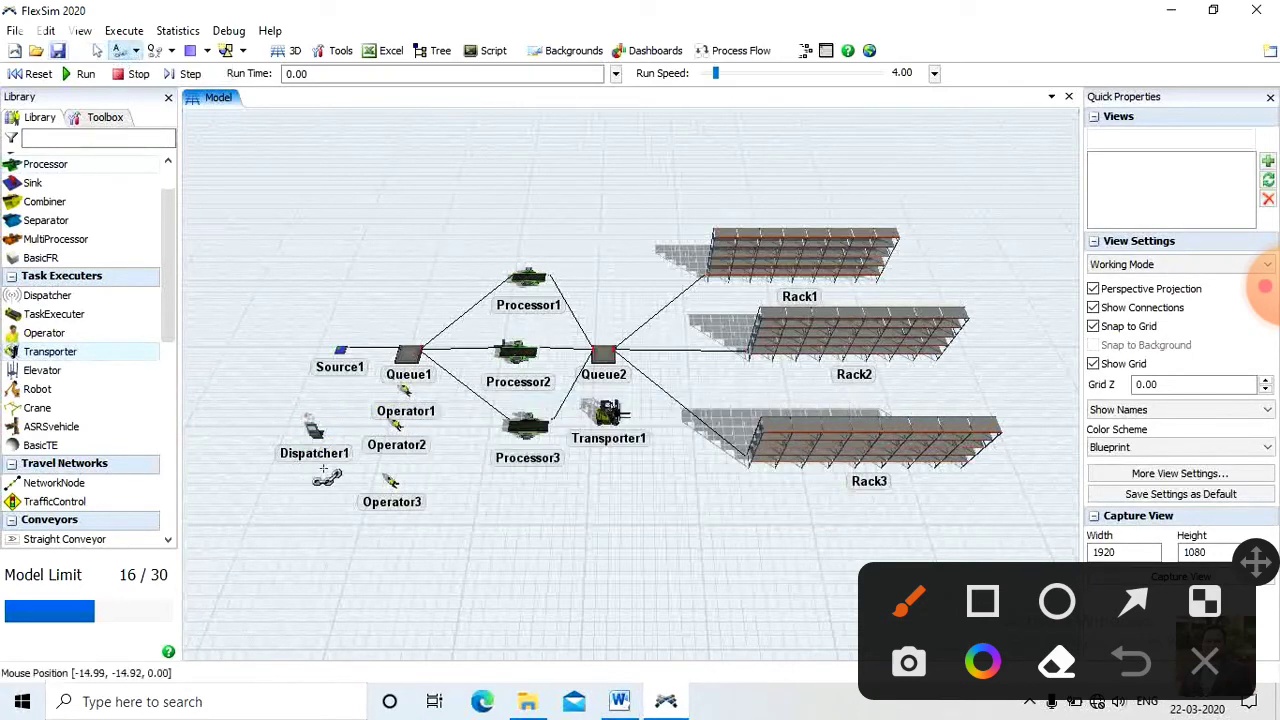
left_click(316, 430)
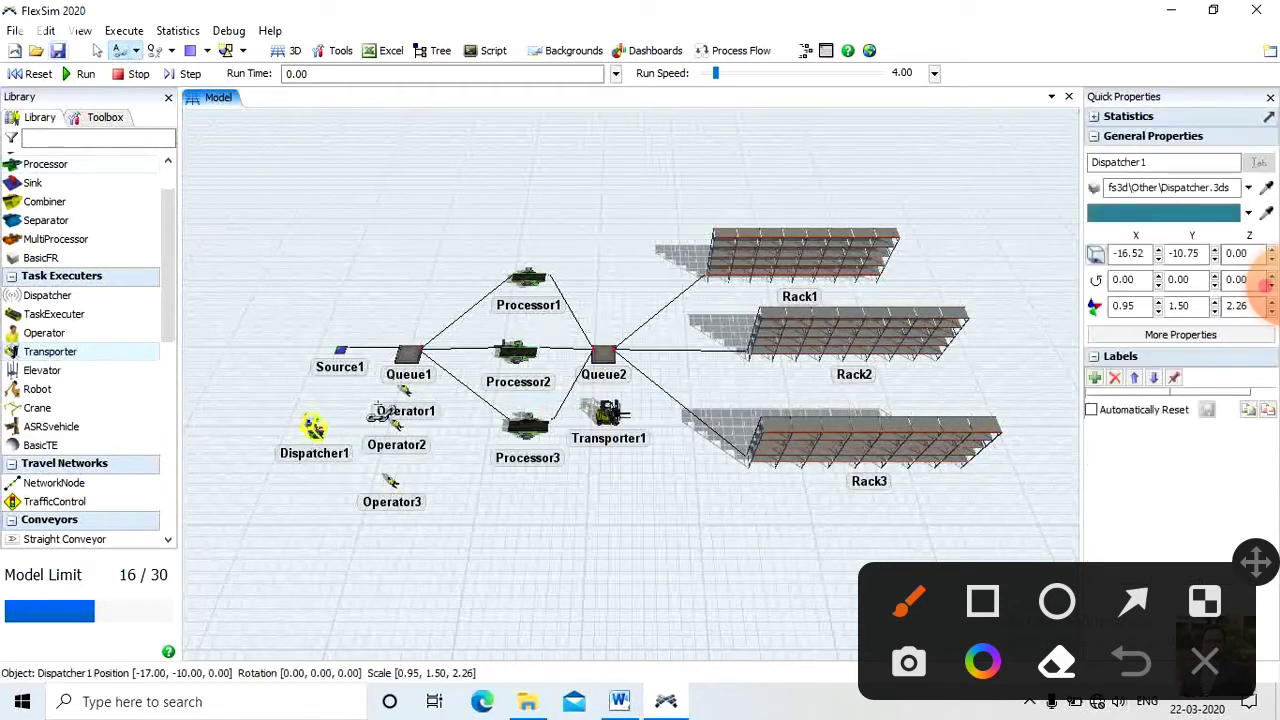
left_click(425, 402)
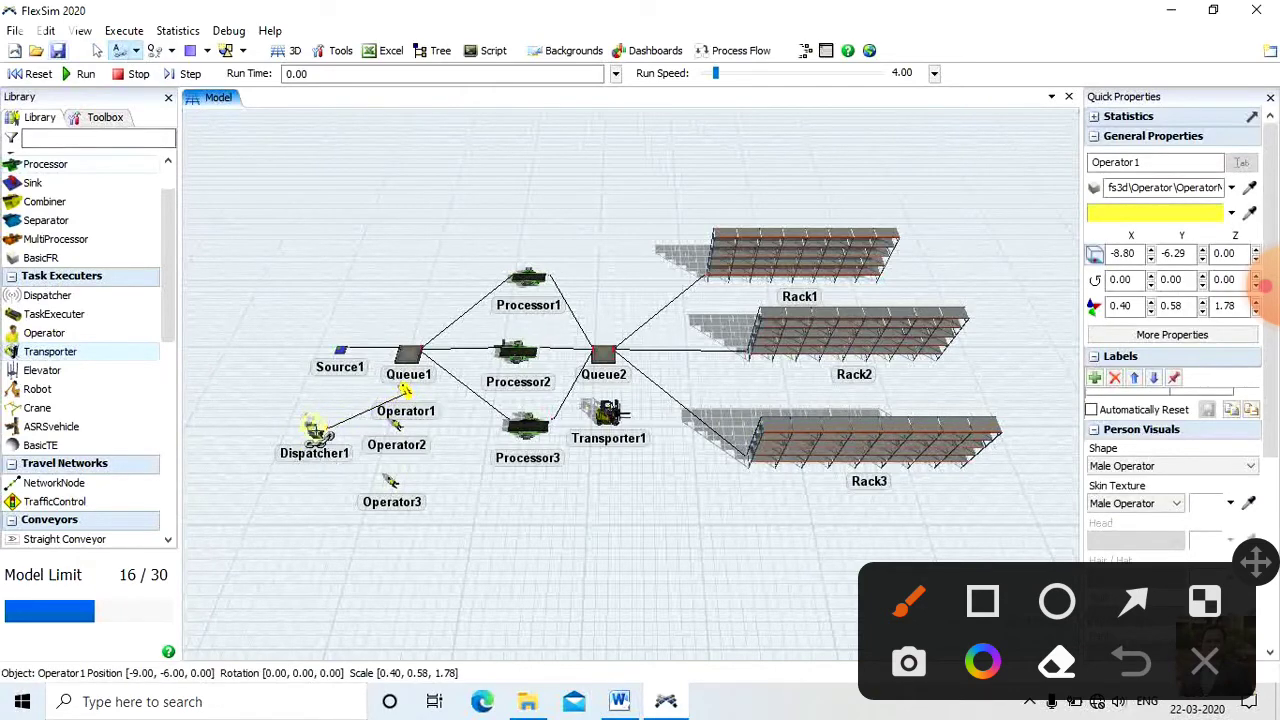
left_click(315, 428)
left_click(398, 427)
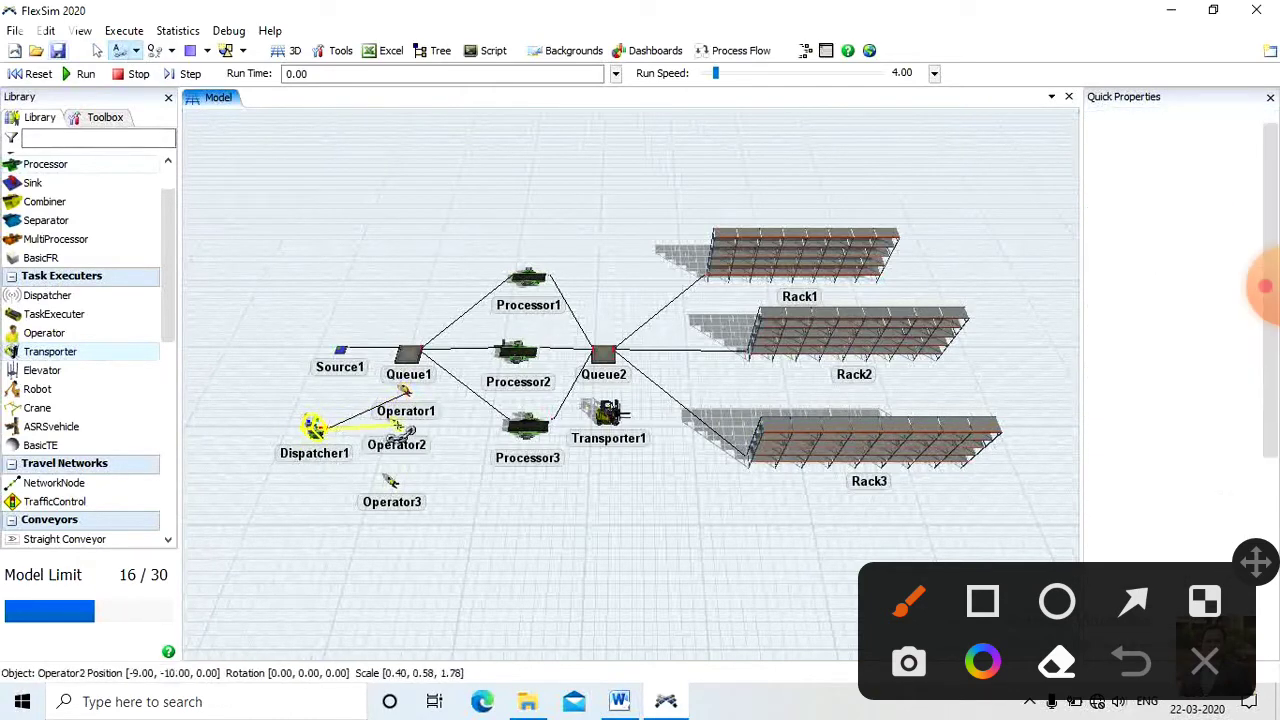
left_click(125, 53)
left_click(314, 430)
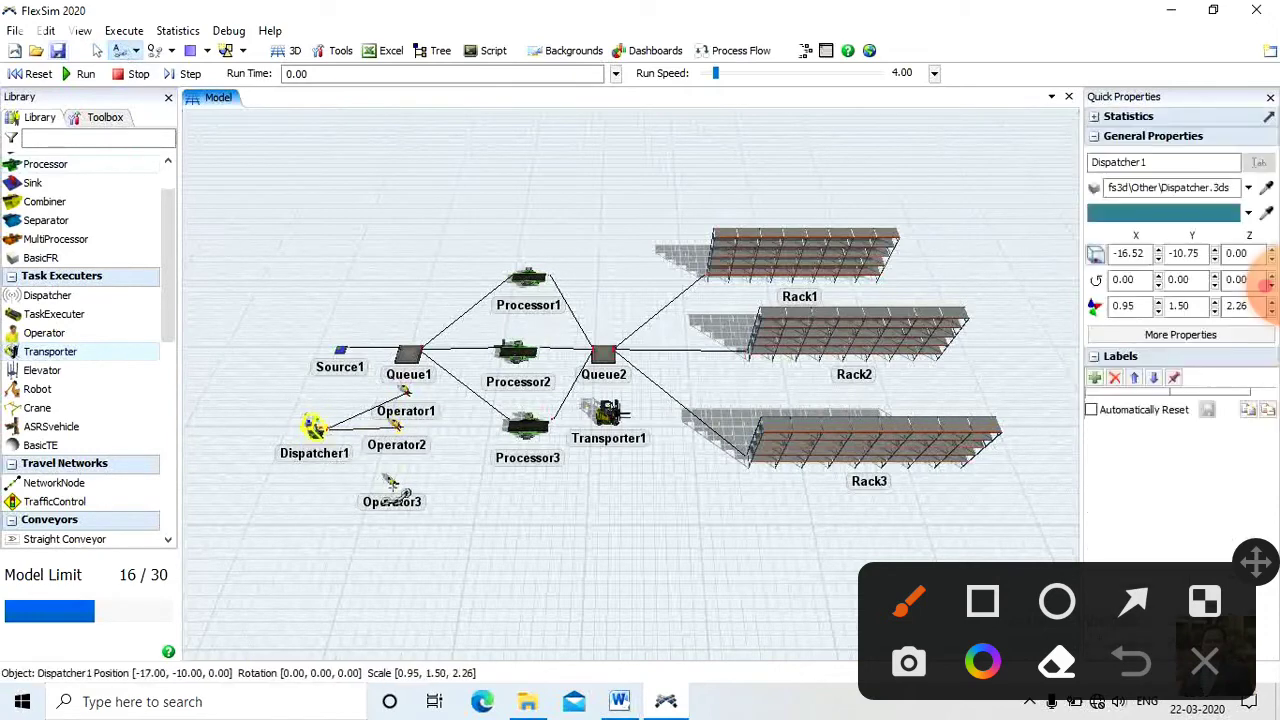
left_click(395, 485)
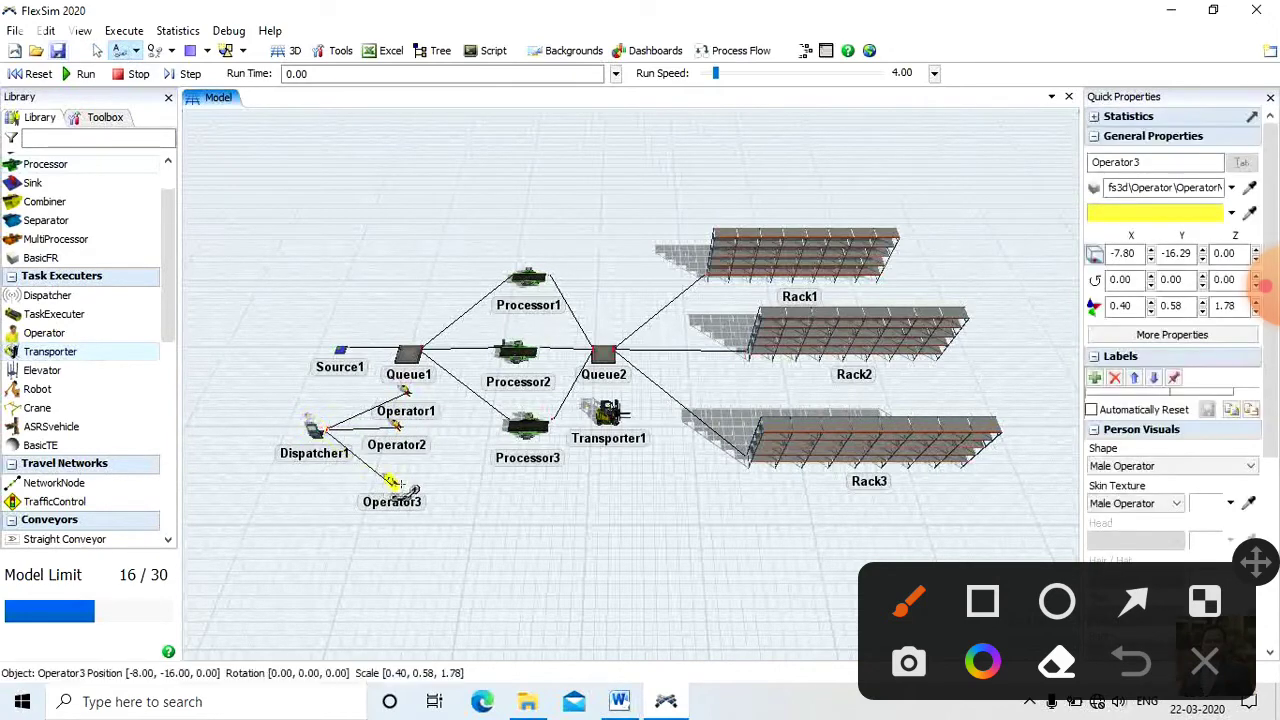
key("Escape")
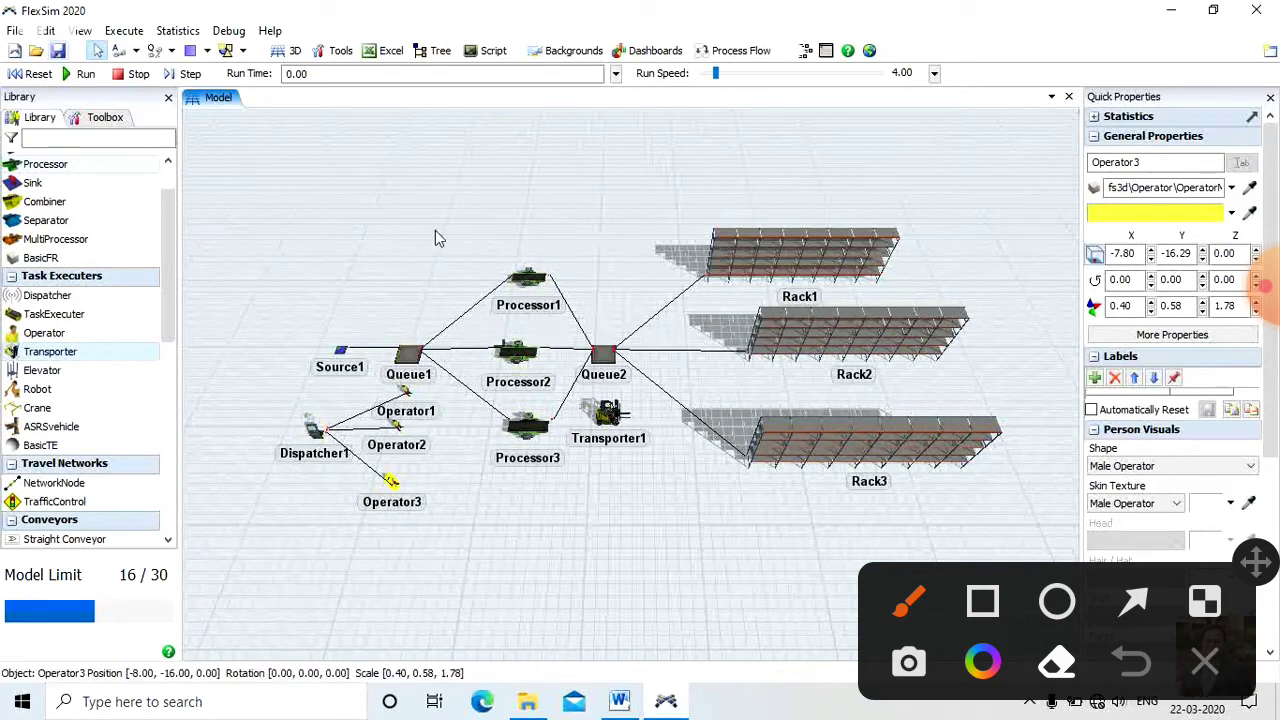
Step: Connect Dispatcher1 to Queue1 and to Processor1 with center port (S) connections
left_click(136, 52)
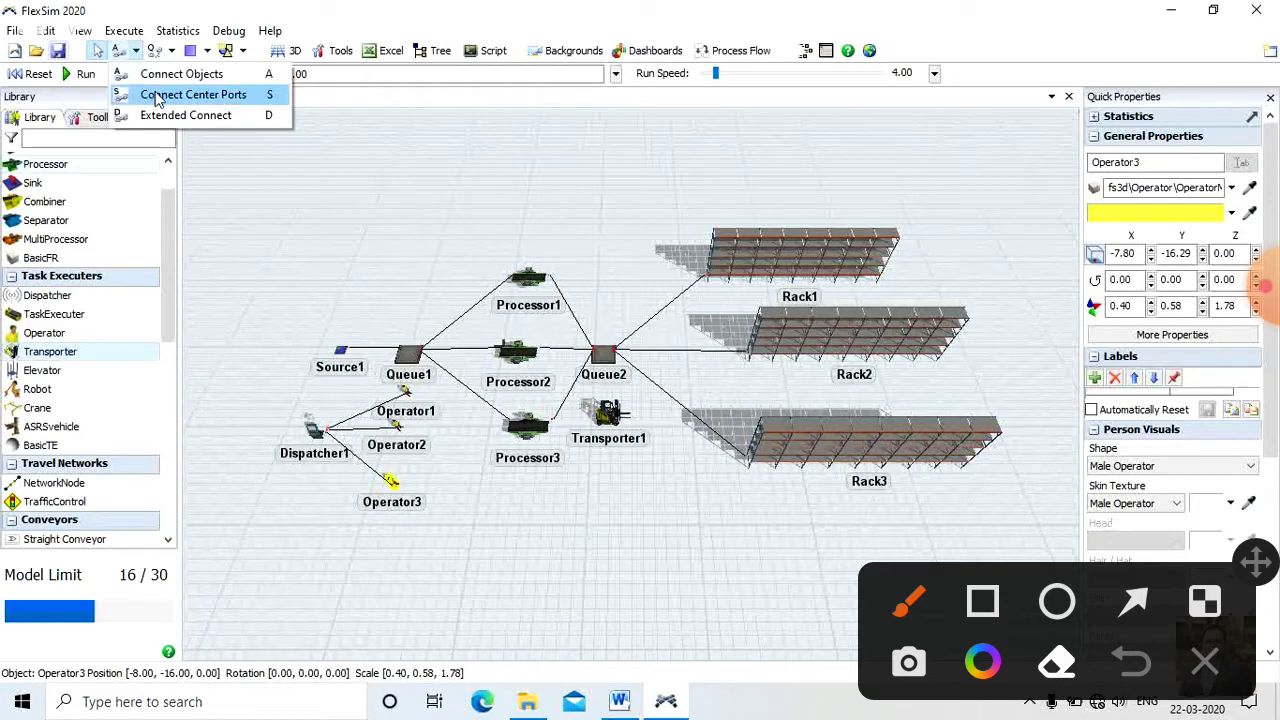
left_click(155, 95)
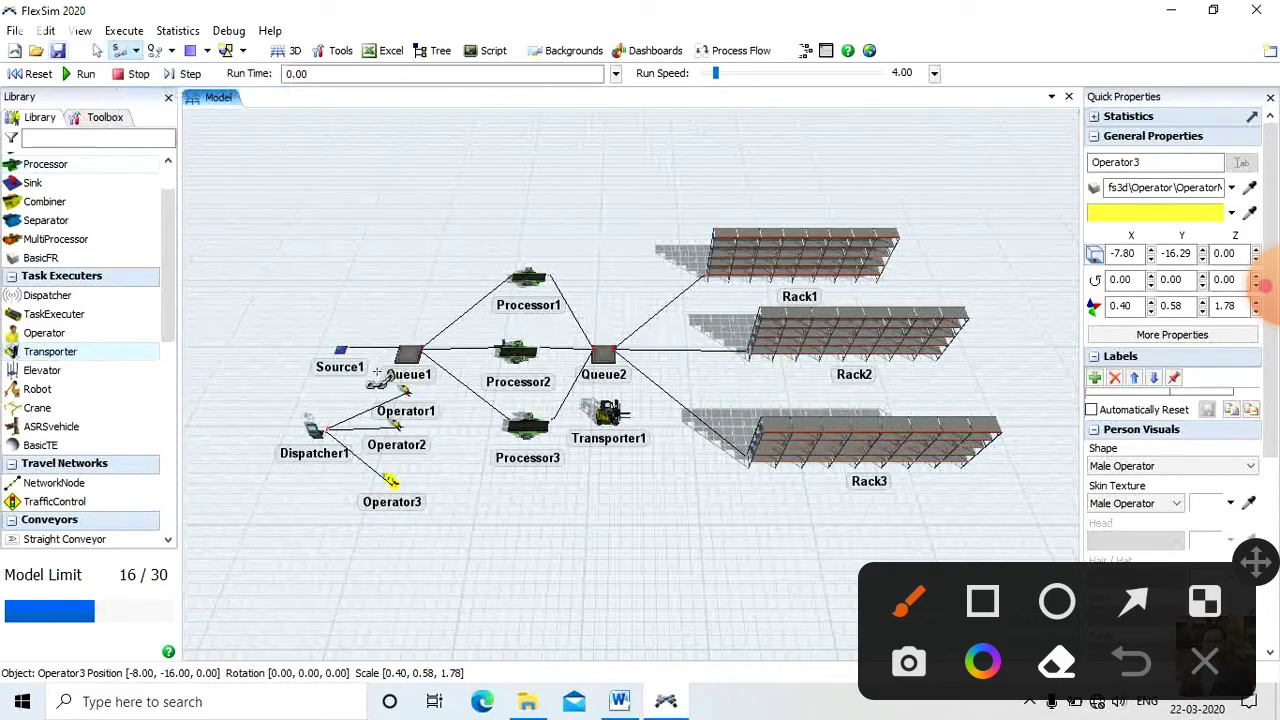
left_click(408, 356)
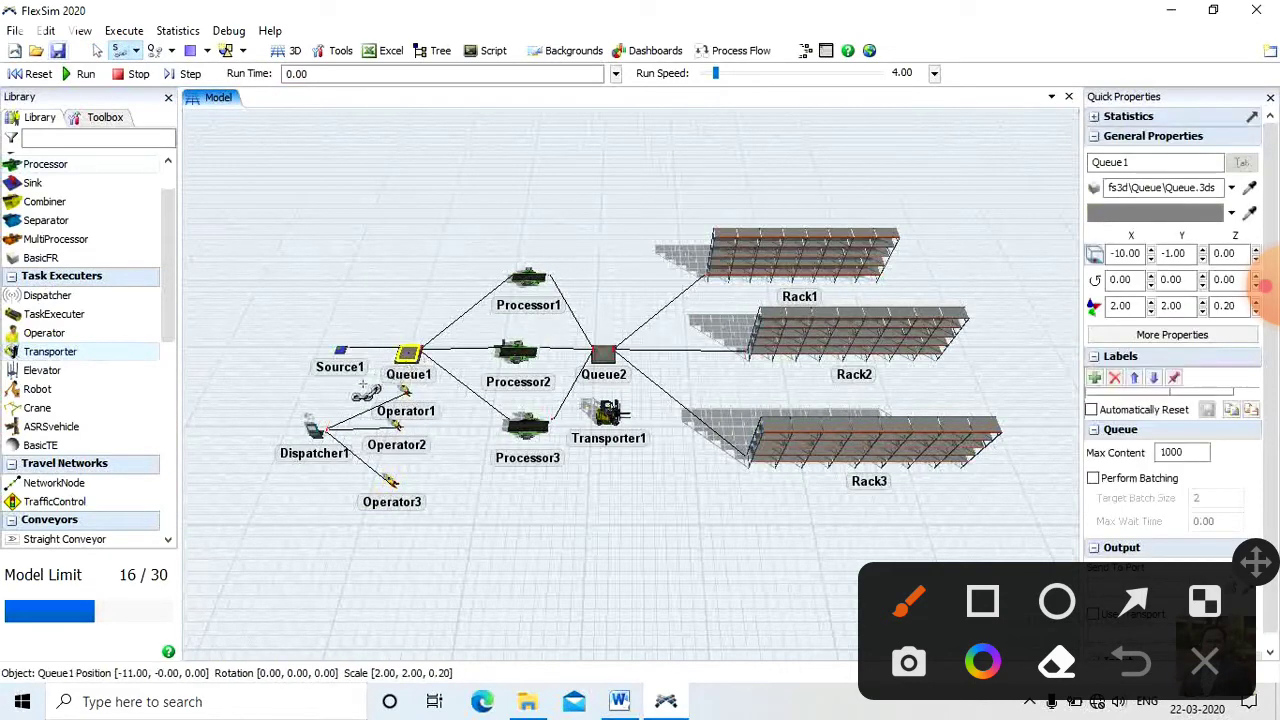
left_click(315, 428)
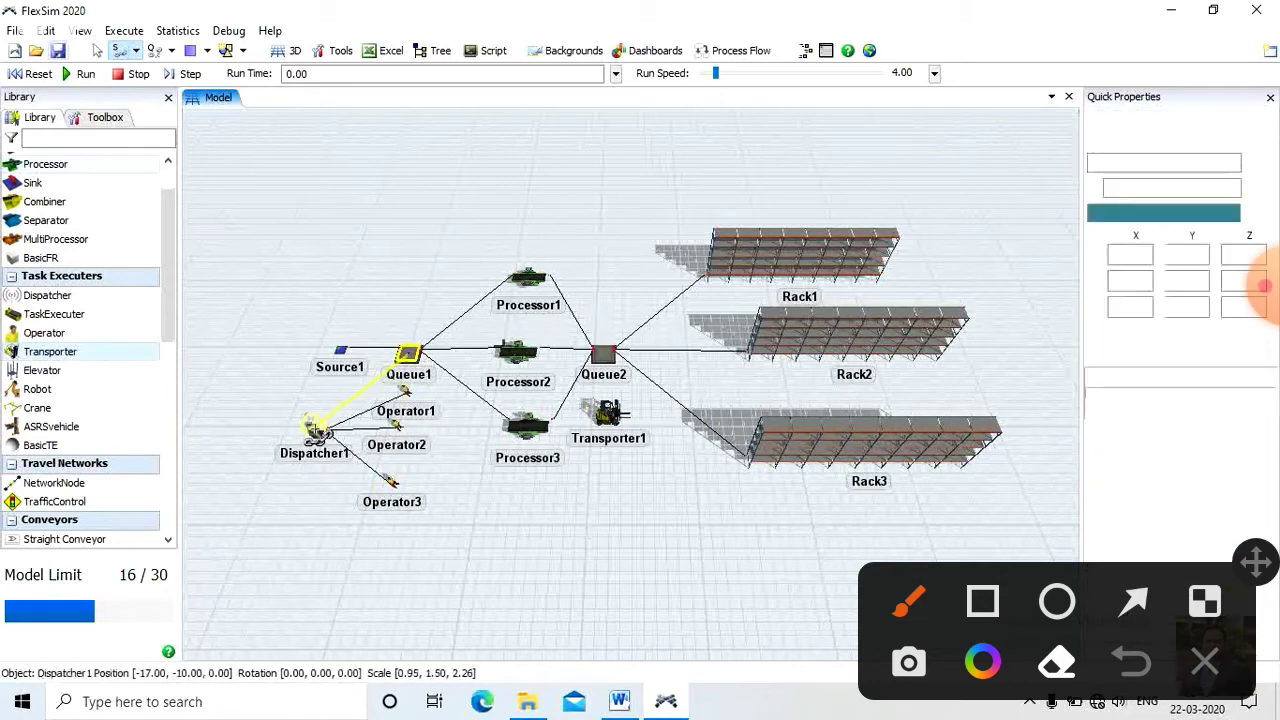
left_click(315, 428)
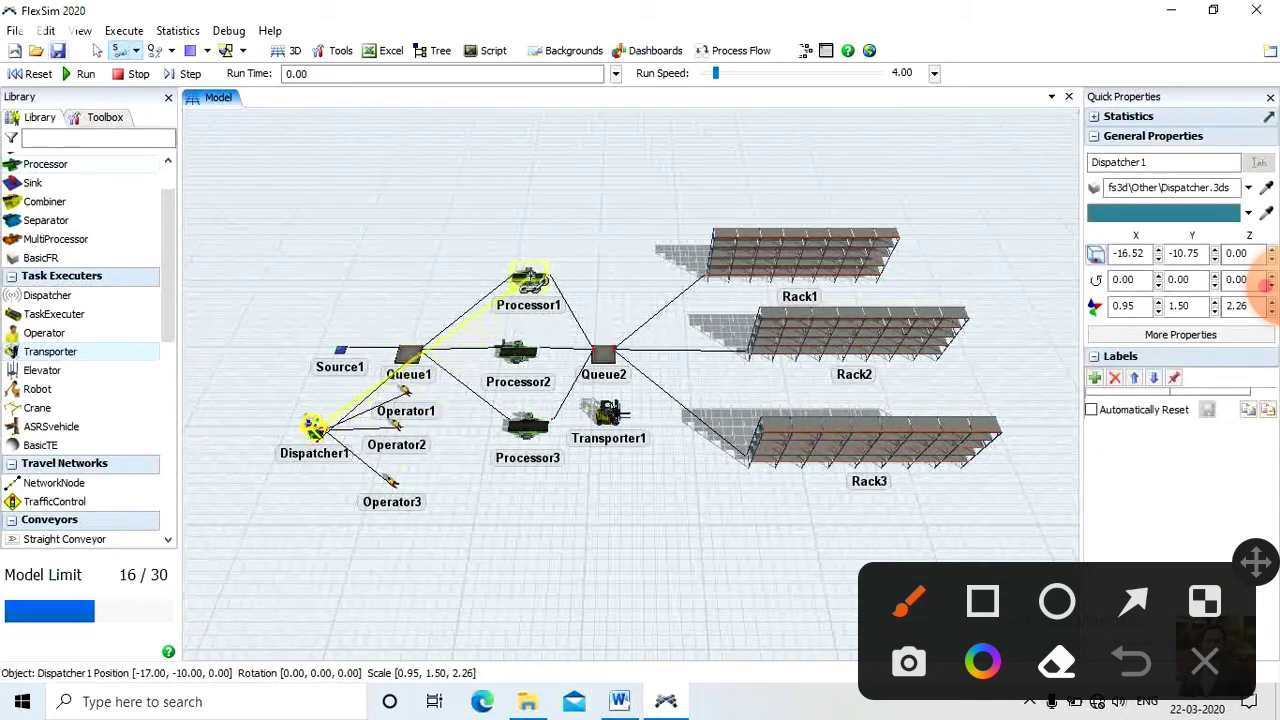
left_click(528, 278)
key("Escape")
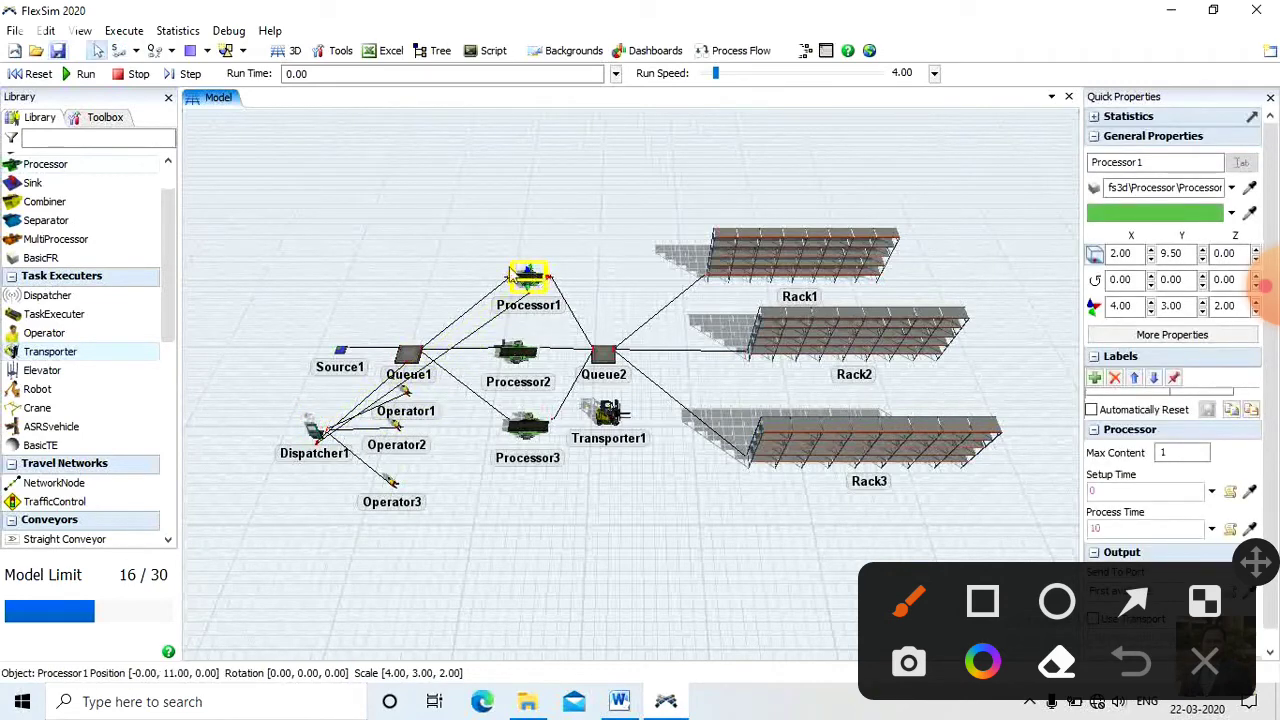
Step: Try to connect Dispatcher1 to Processor2 with a center port connection
left_click(135, 51)
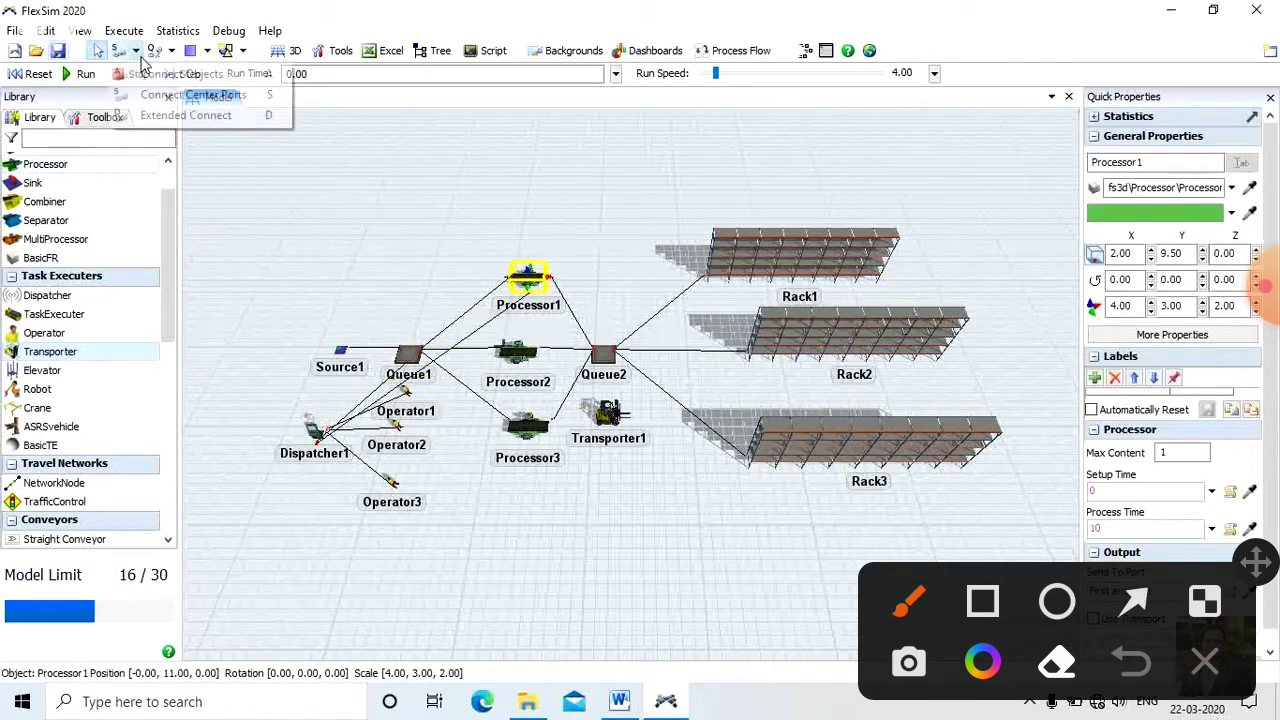
left_click(152, 100)
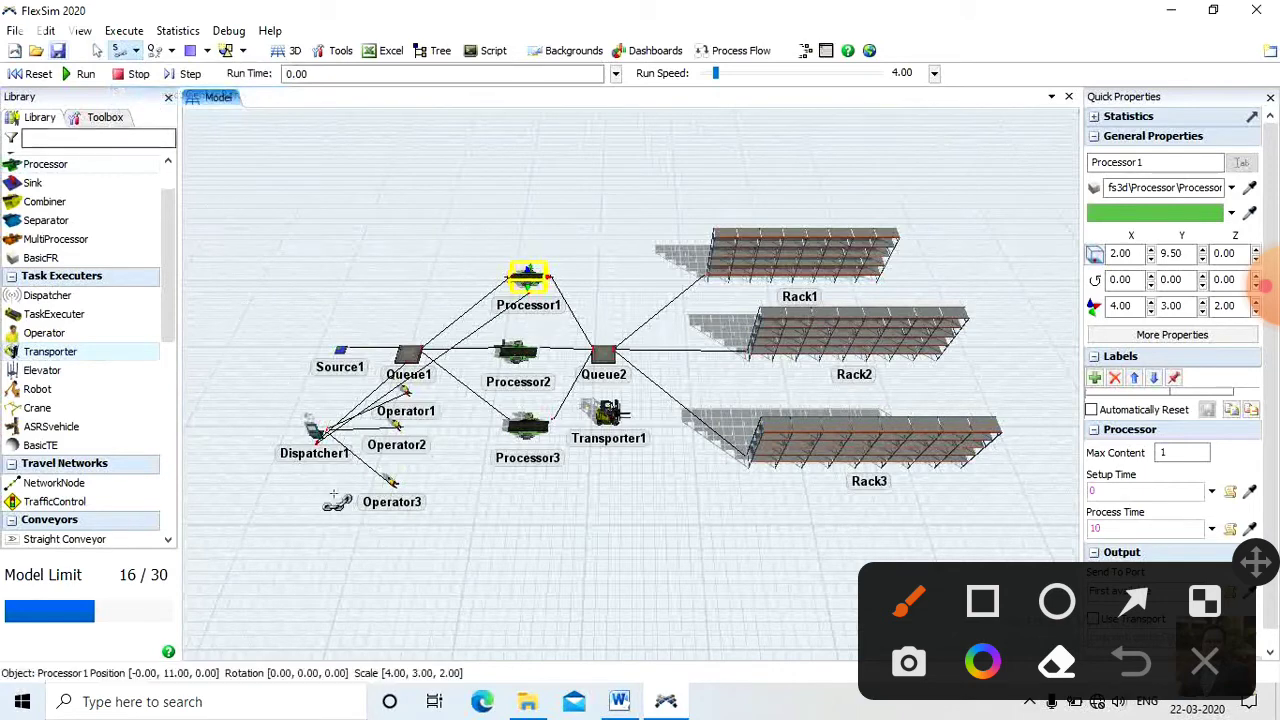
left_click(313, 428)
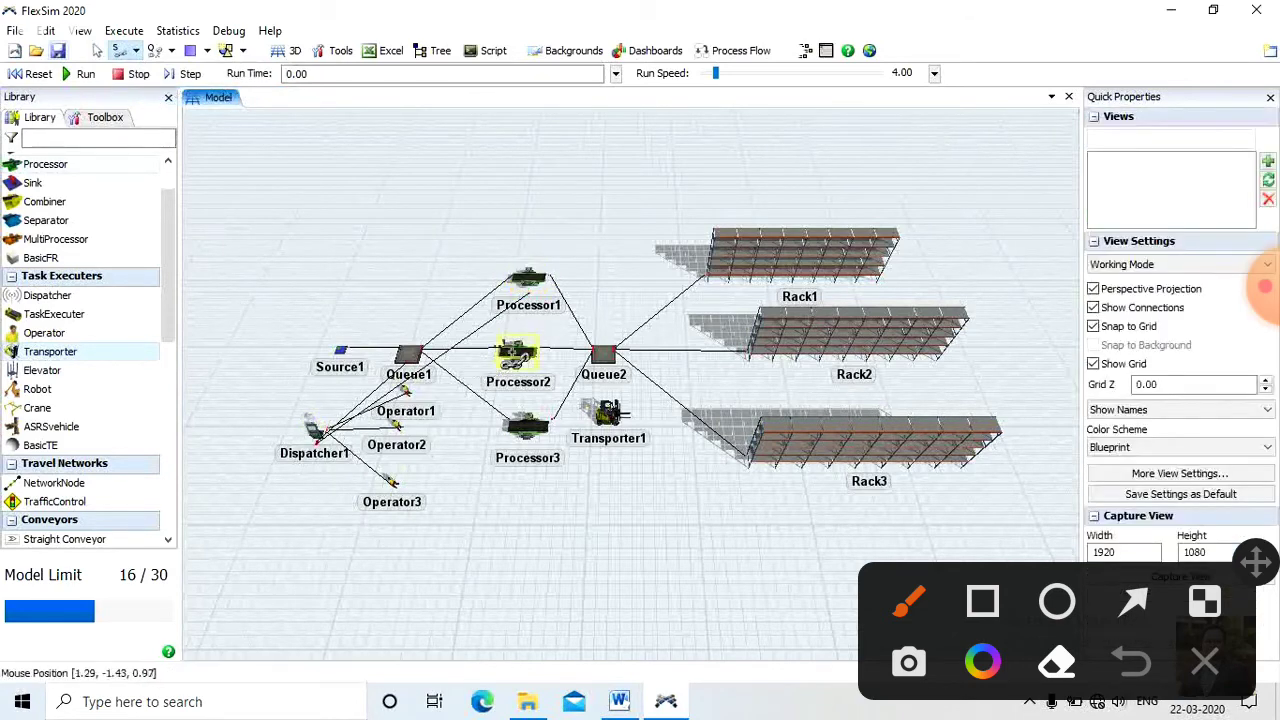
left_click(515, 352)
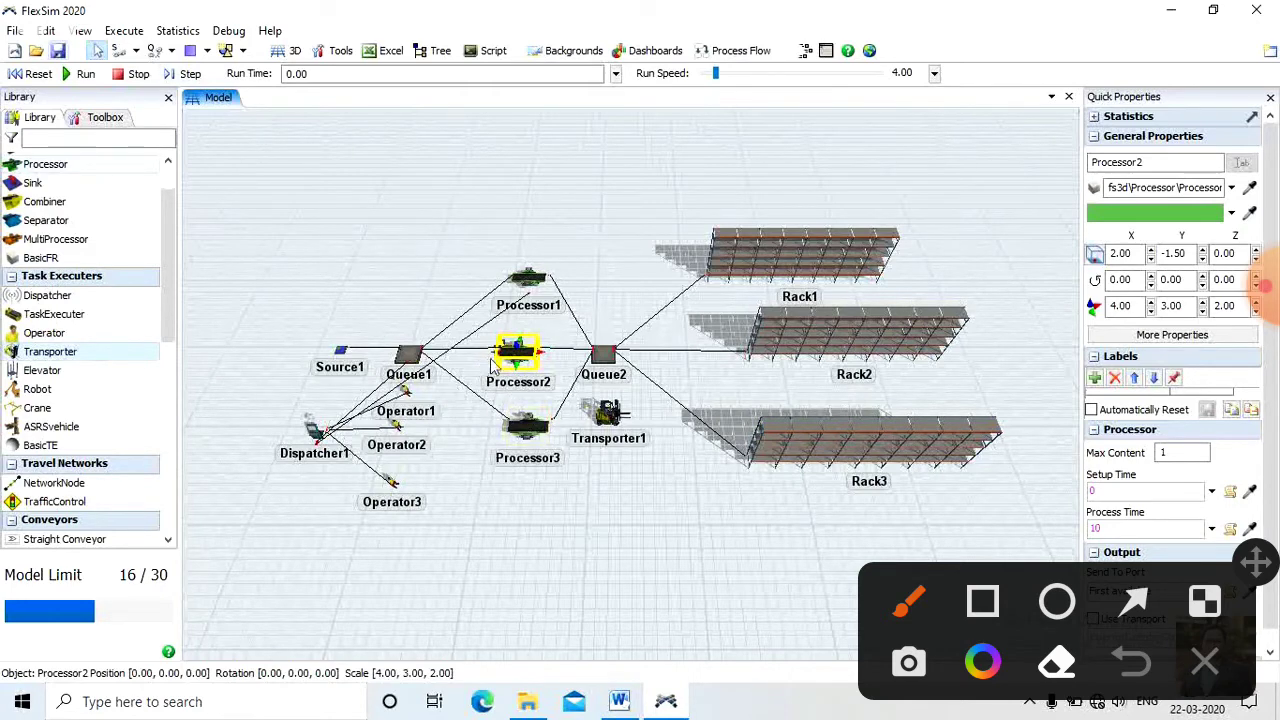
Step: Connect Dispatcher1 to Processor3 with a center port connection
left_click(118, 50)
left_click(313, 428)
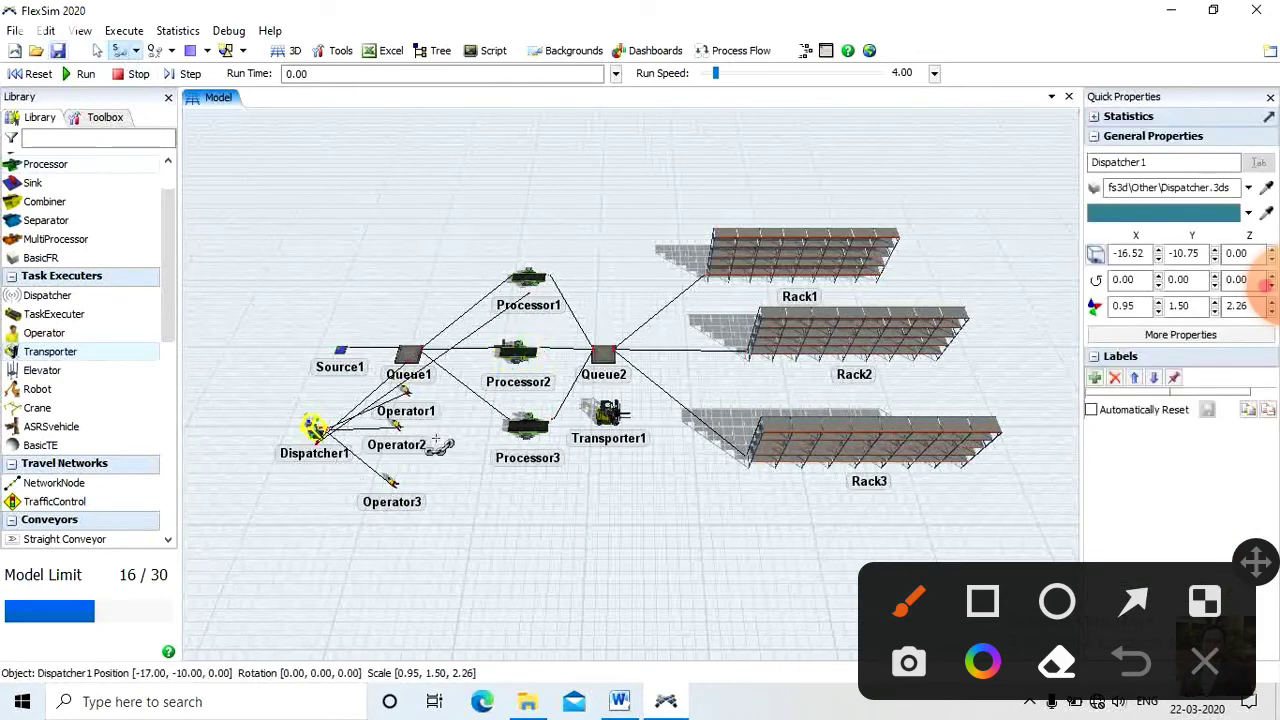
left_click(522, 430)
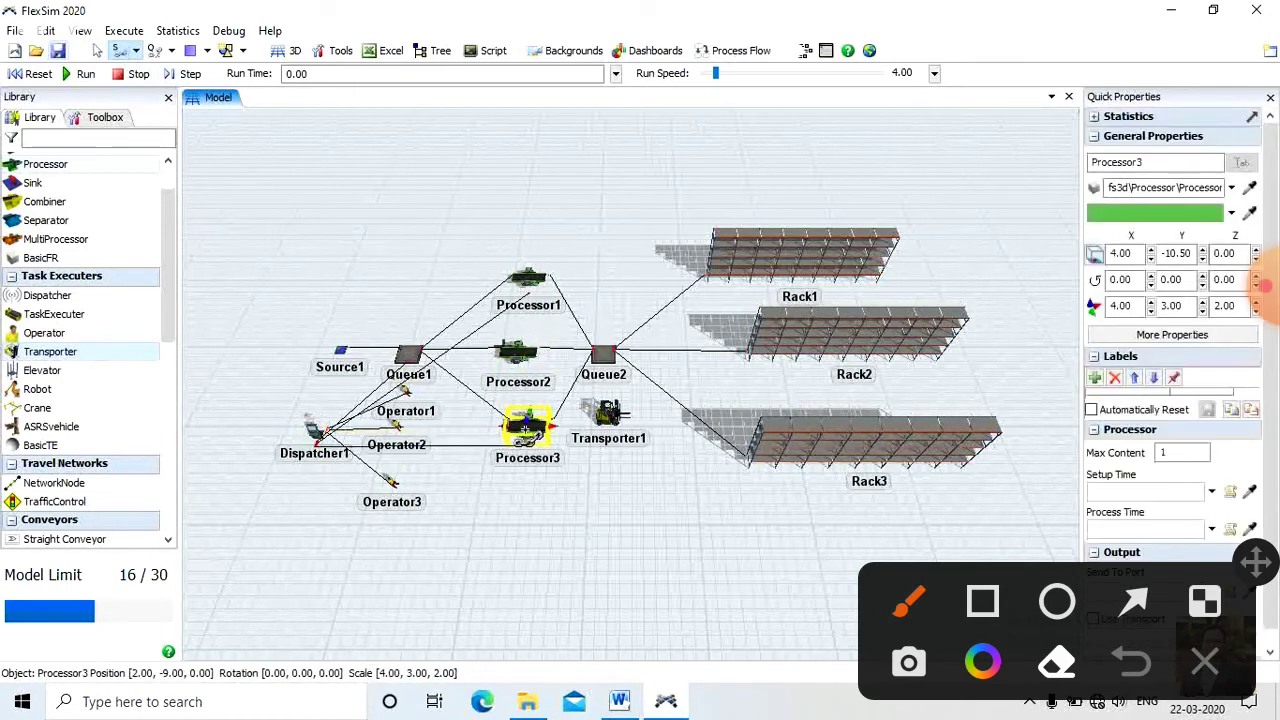
Step: Connect Dispatcher1 to Processor2 with a center port connection
key("Escape")
left_click(118, 51)
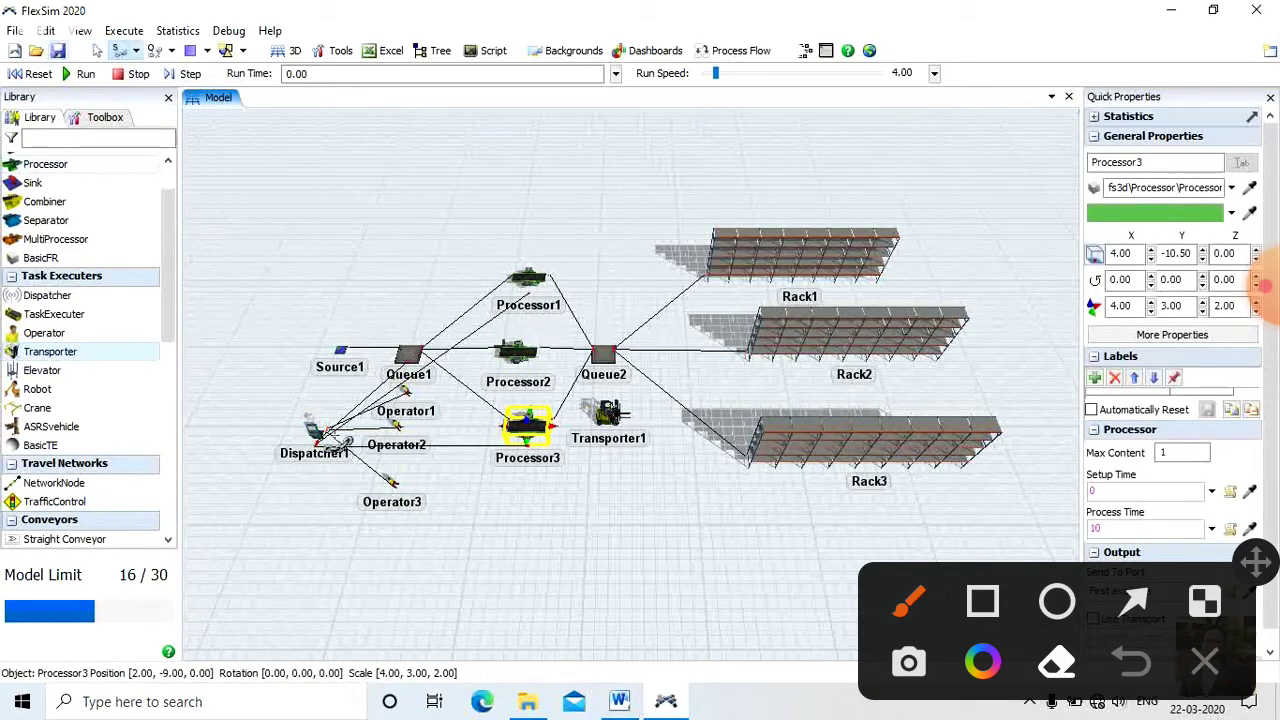
left_click(320, 430)
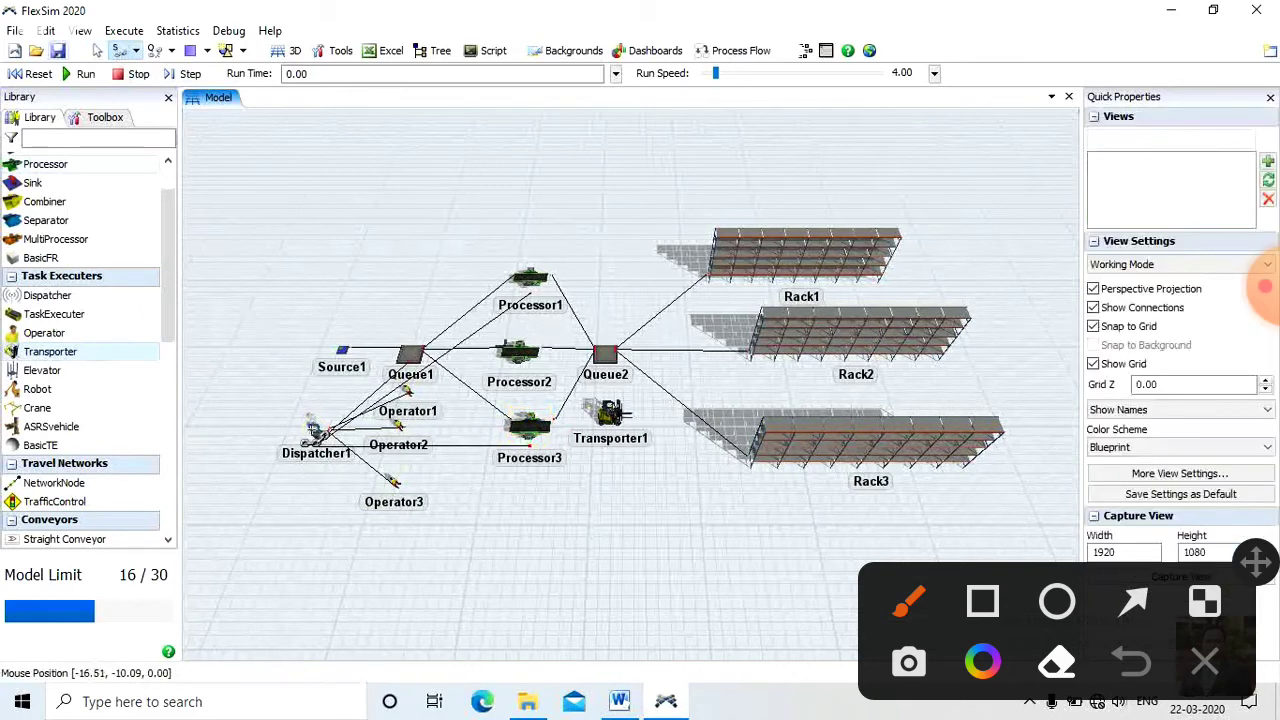
left_click(314, 430)
left_click(518, 355)
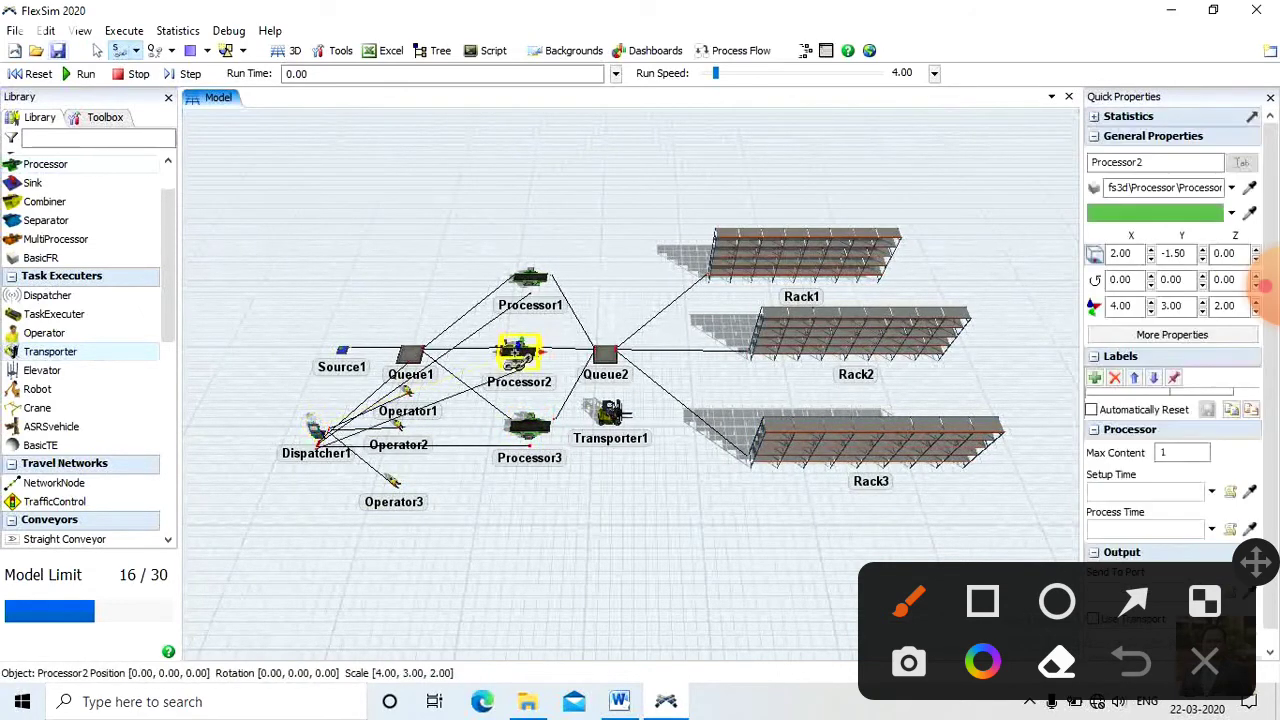
key("Escape")
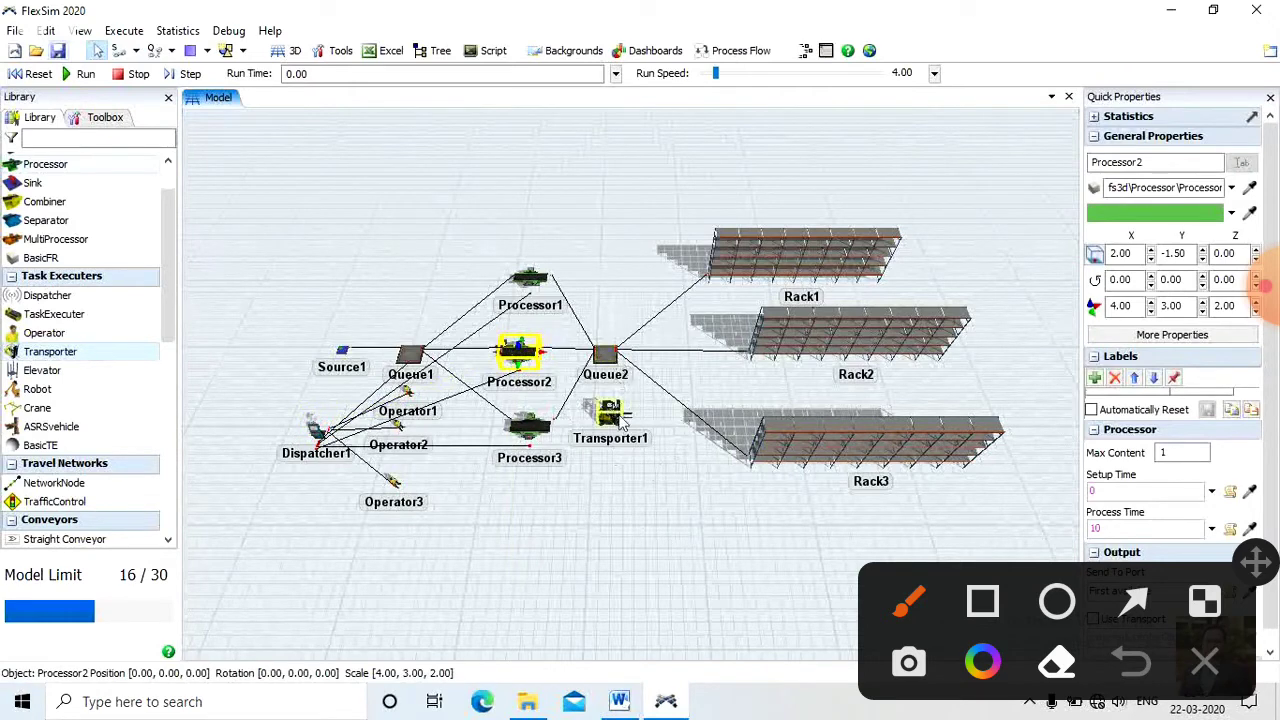
Step: Connect Queue2 to Transporter1 with a center port connection
left_click(118, 50)
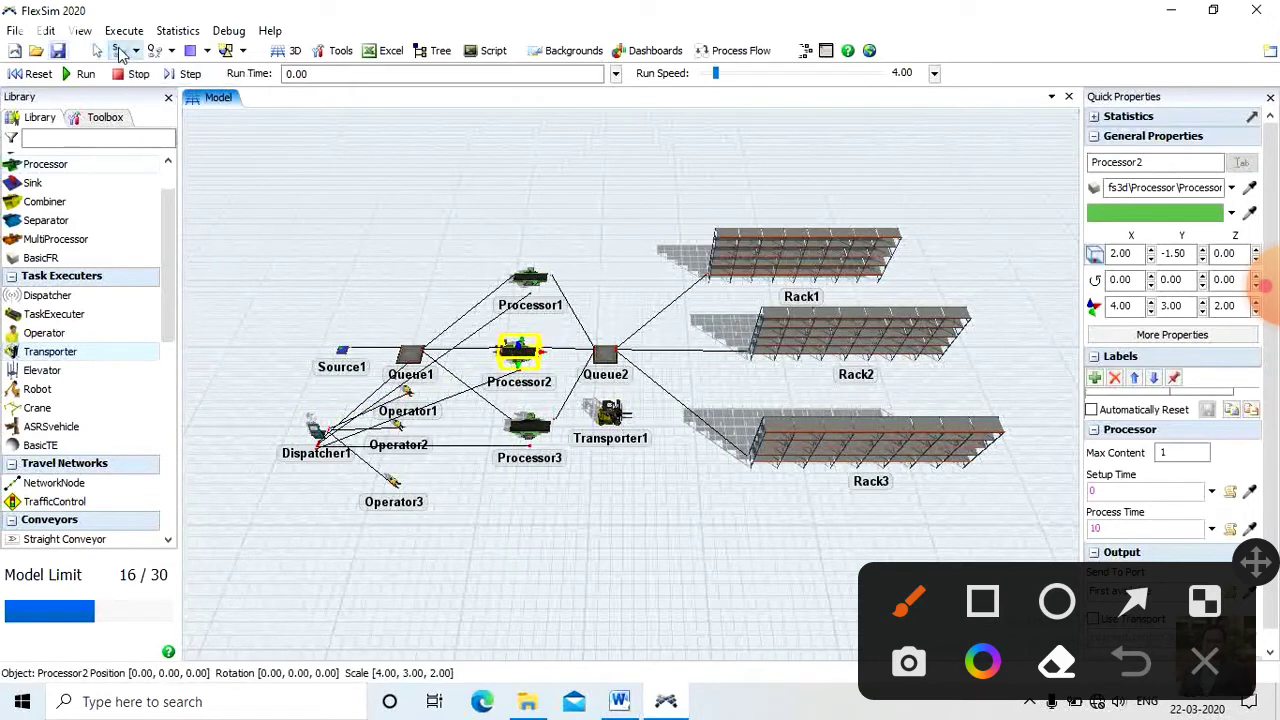
left_click(620, 375)
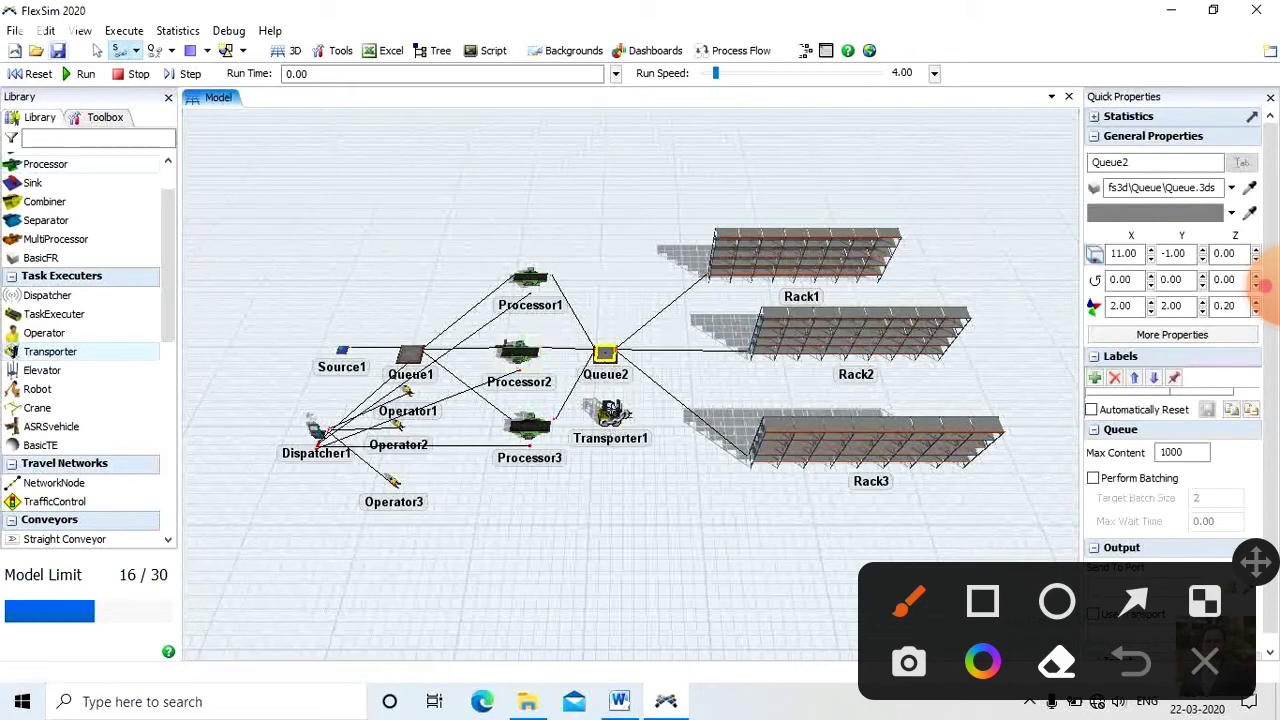
left_click(610, 410)
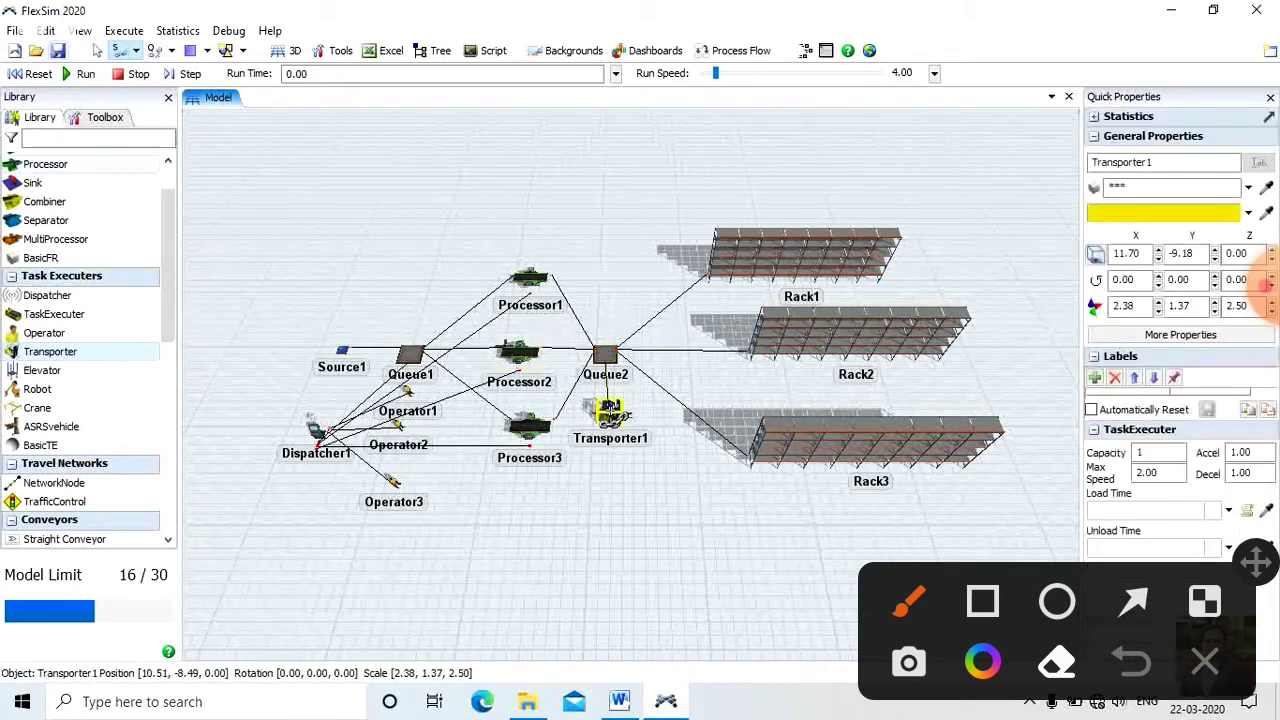
key("Escape")
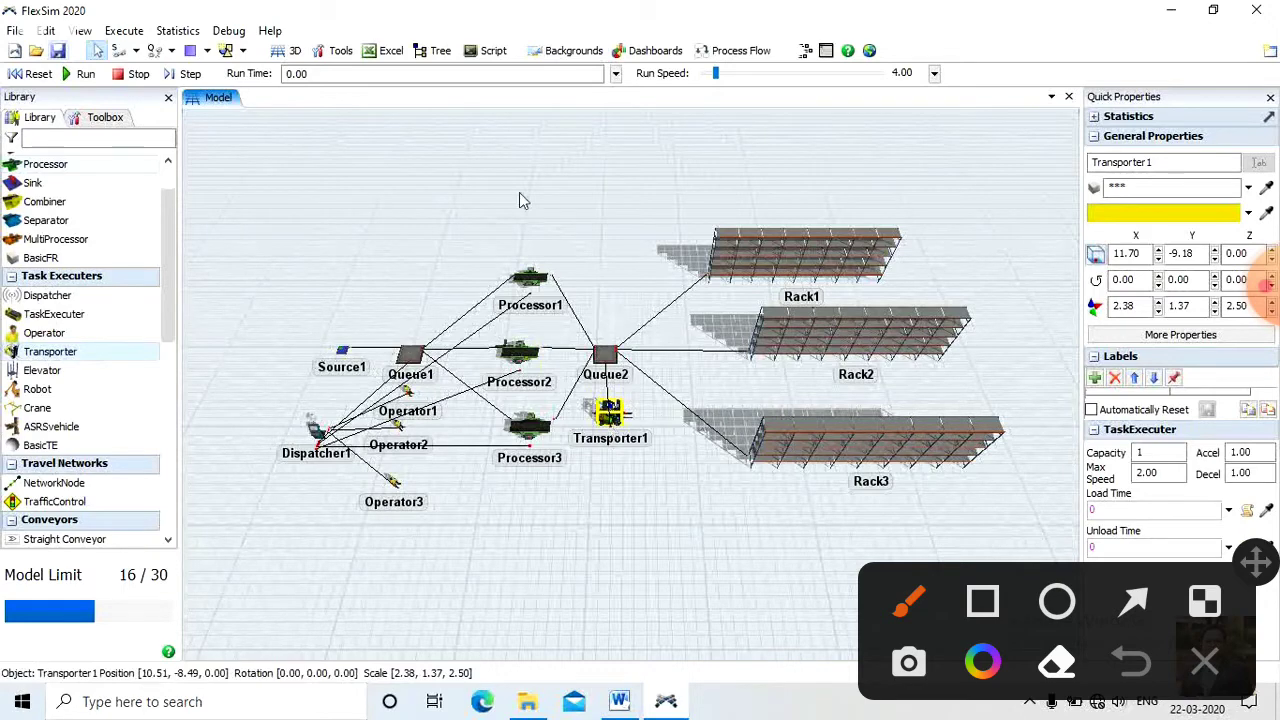
Step: Set Source1's inter-arrival time to a constant 180
left_click(345, 354)
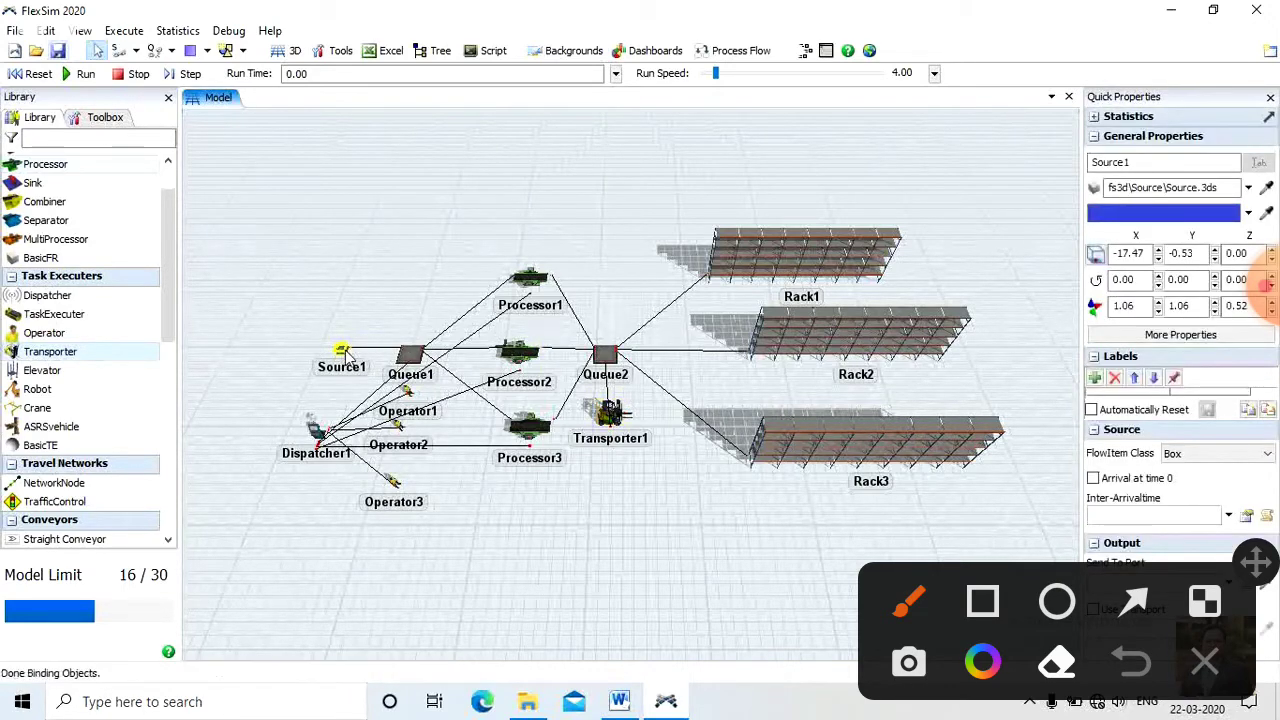
double_click(343, 352)
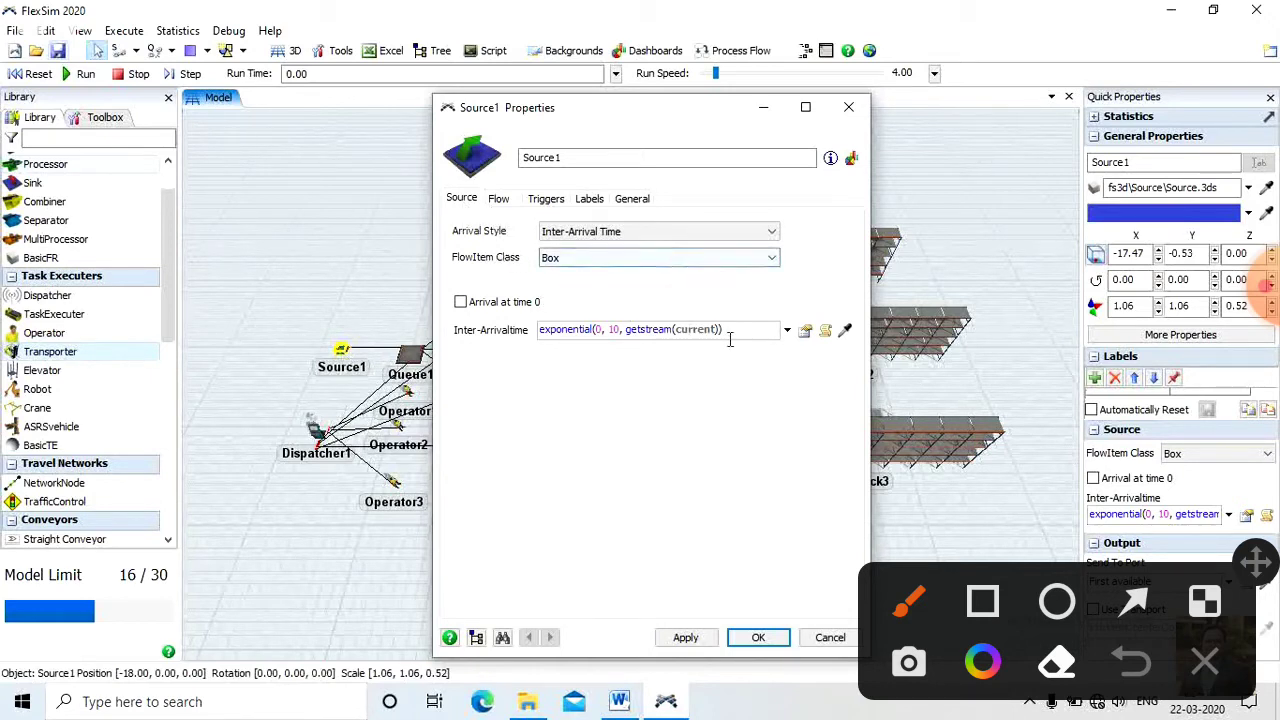
left_click_drag(729, 331, 550, 334)
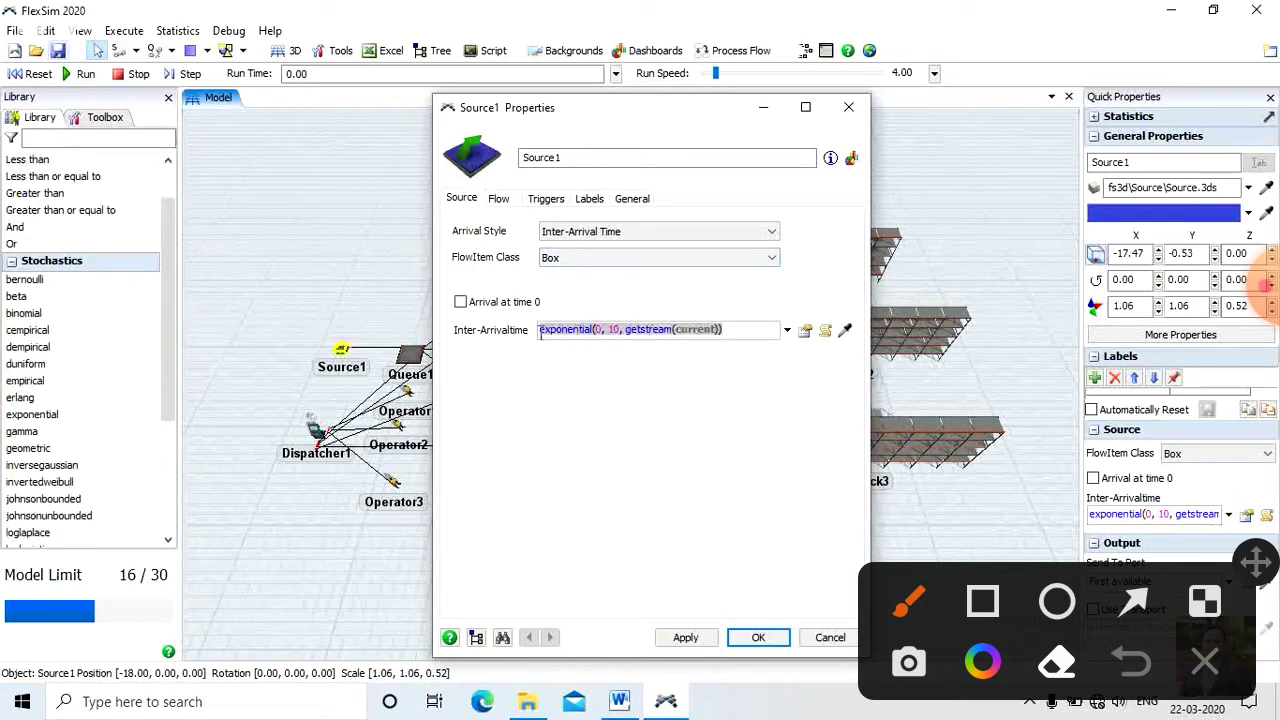
key("BackSpace")
type("180")
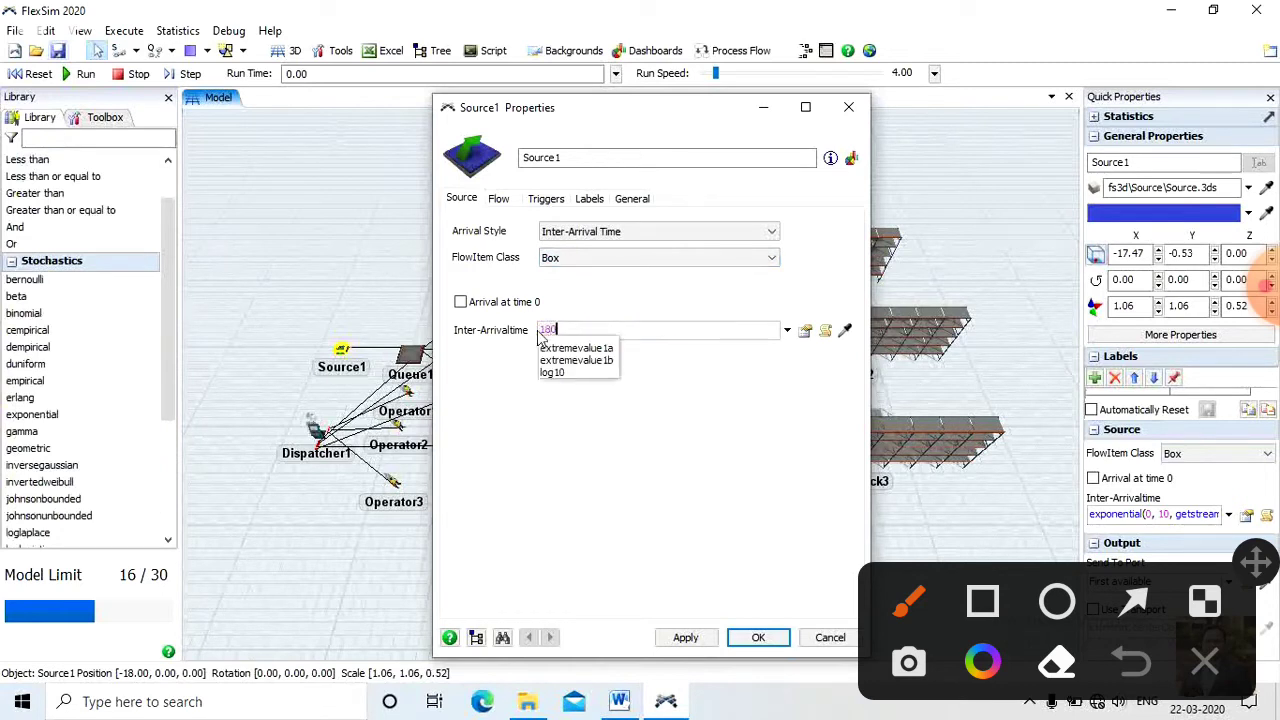
left_click(690, 408)
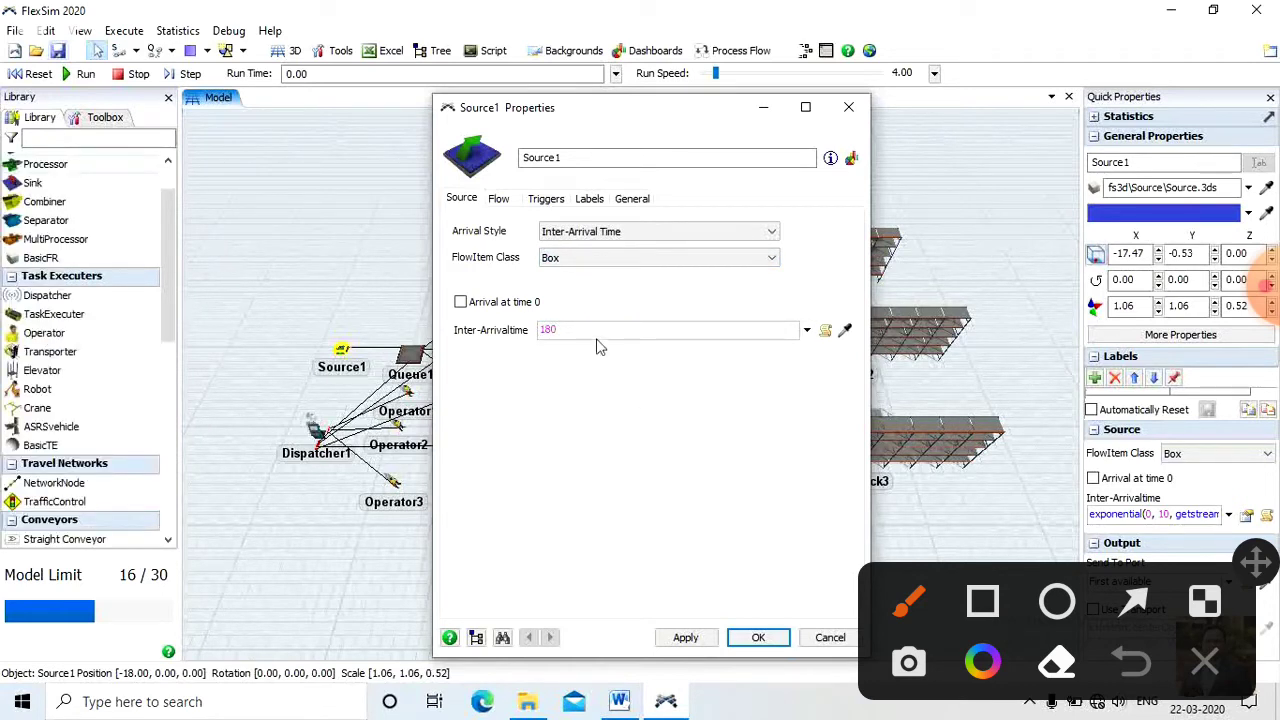
Step: Add an On Creation trigger to Source1 with the Set Label and Color data action
left_click(502, 206)
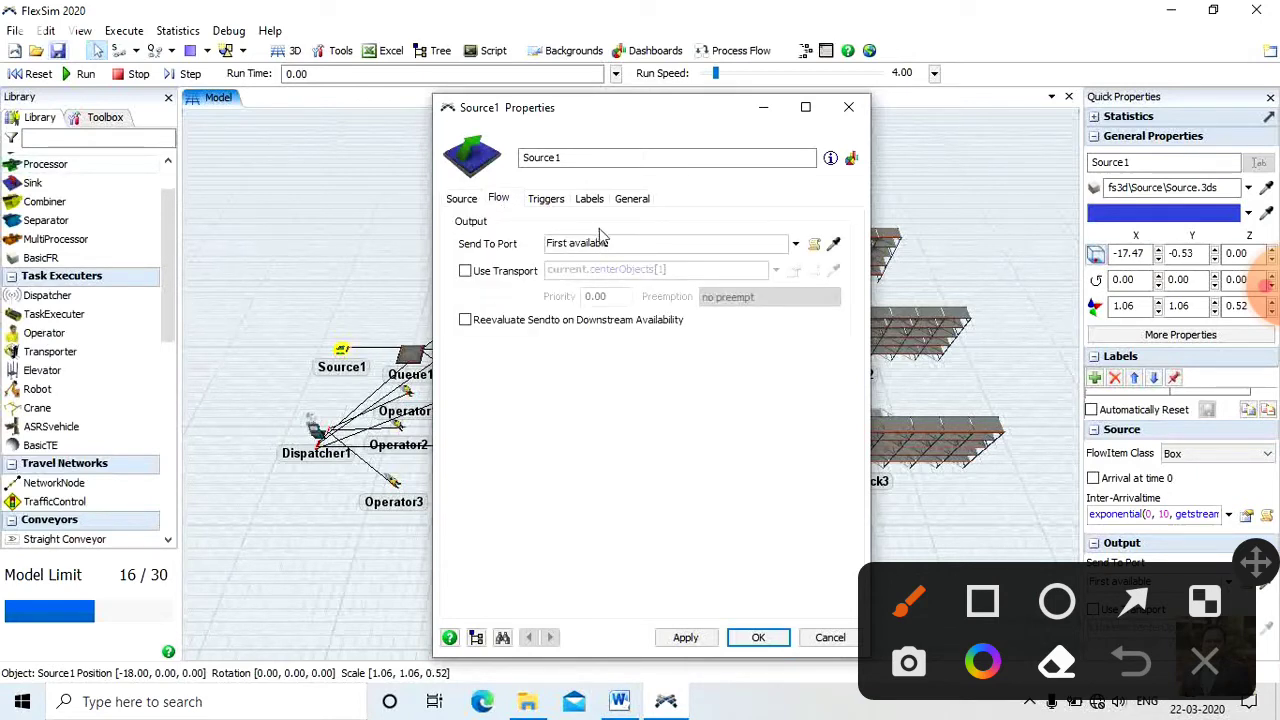
left_click(548, 202)
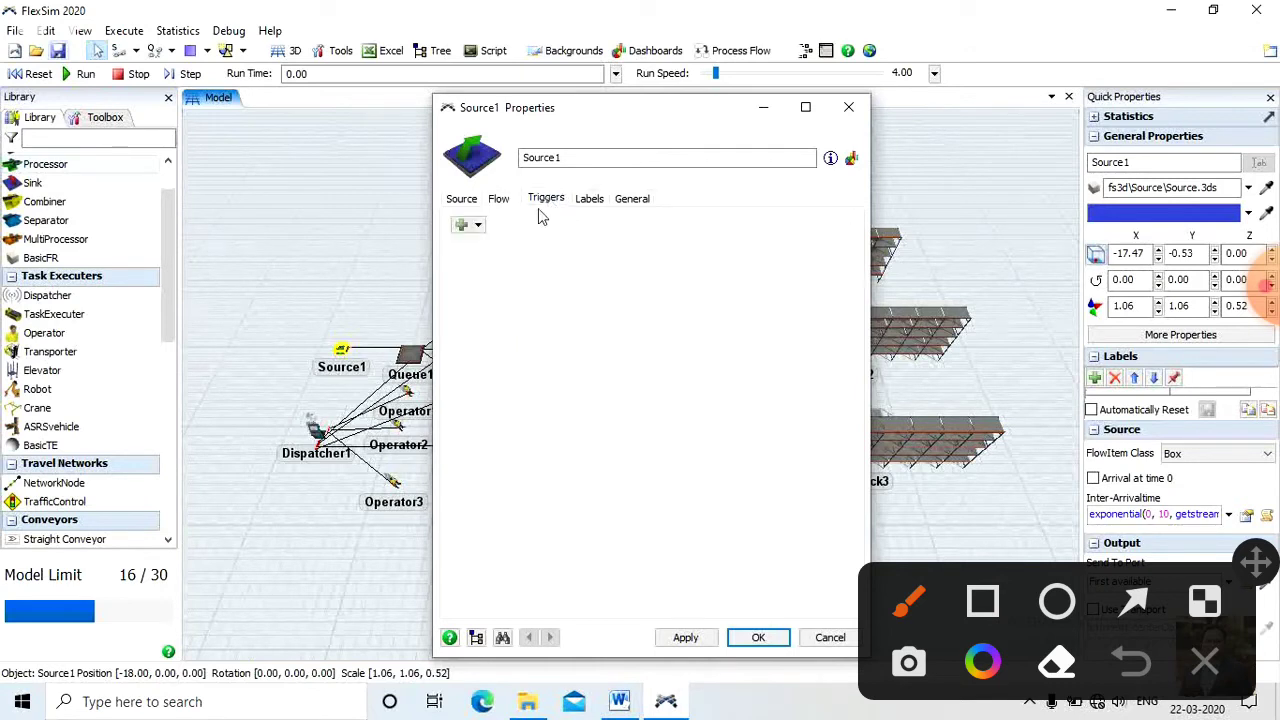
left_click(473, 230)
left_click(517, 248)
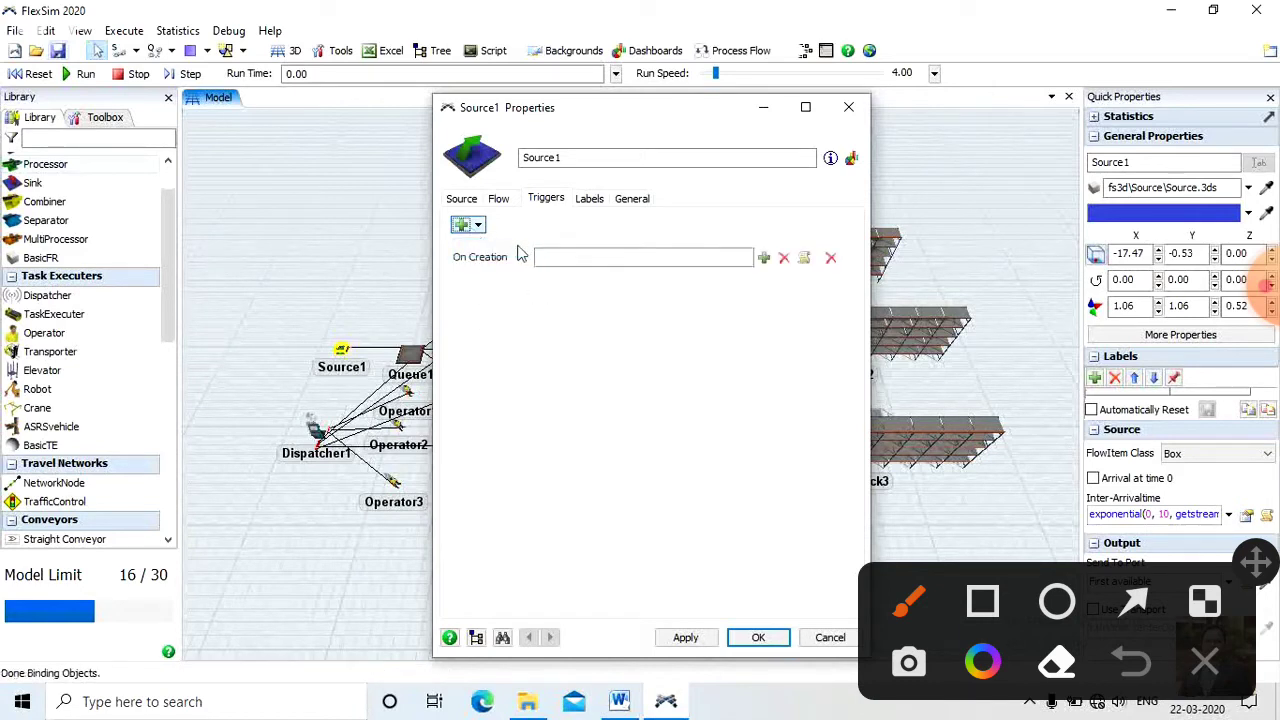
left_click(765, 258)
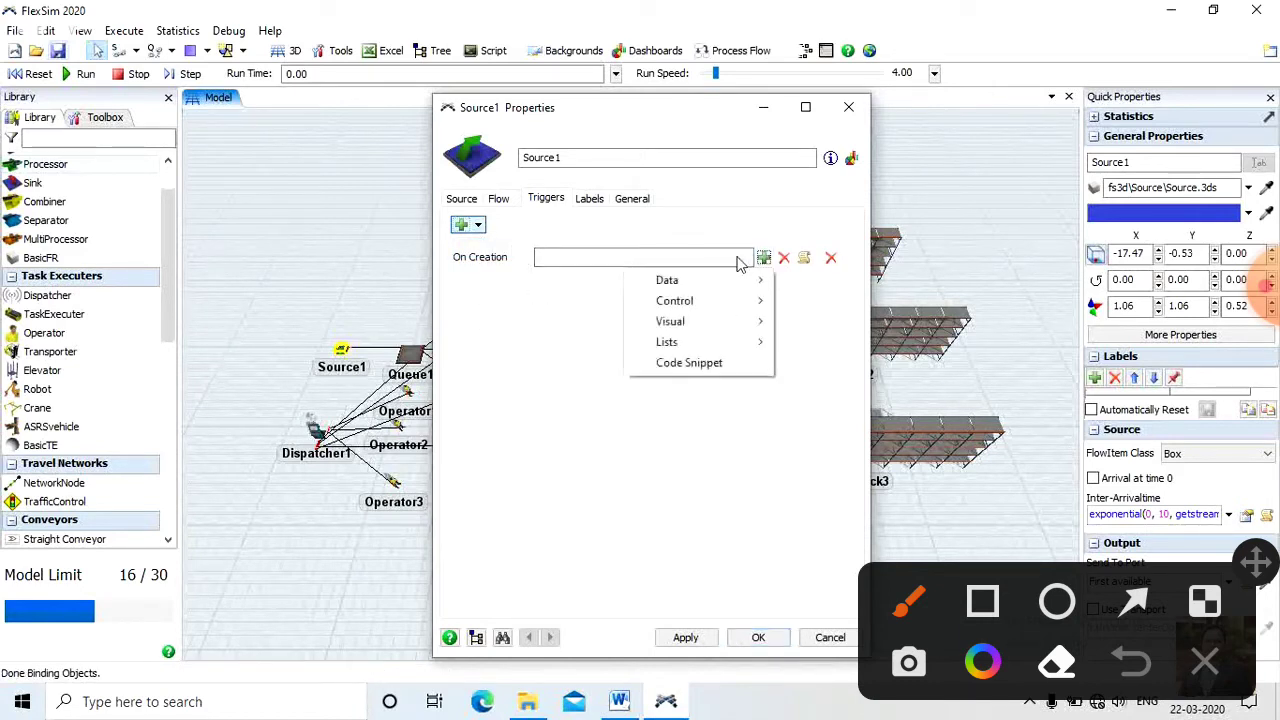
mouse_move(699, 284)
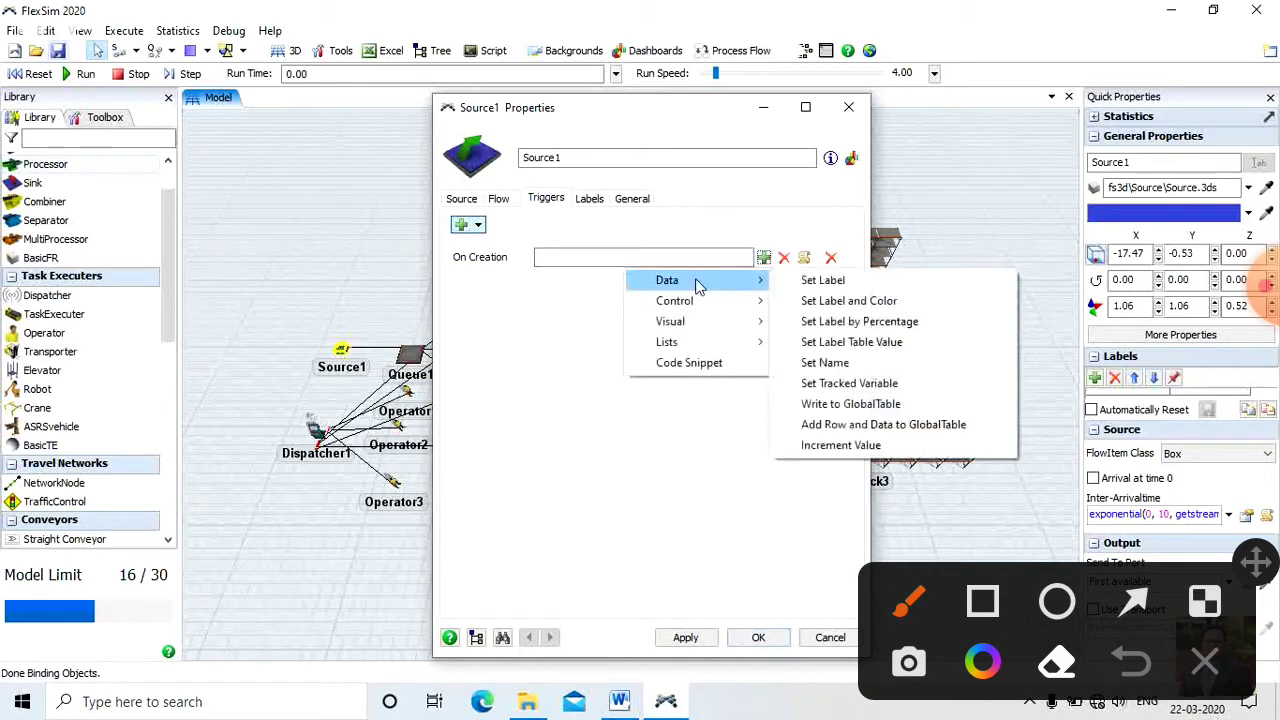
left_click(836, 303)
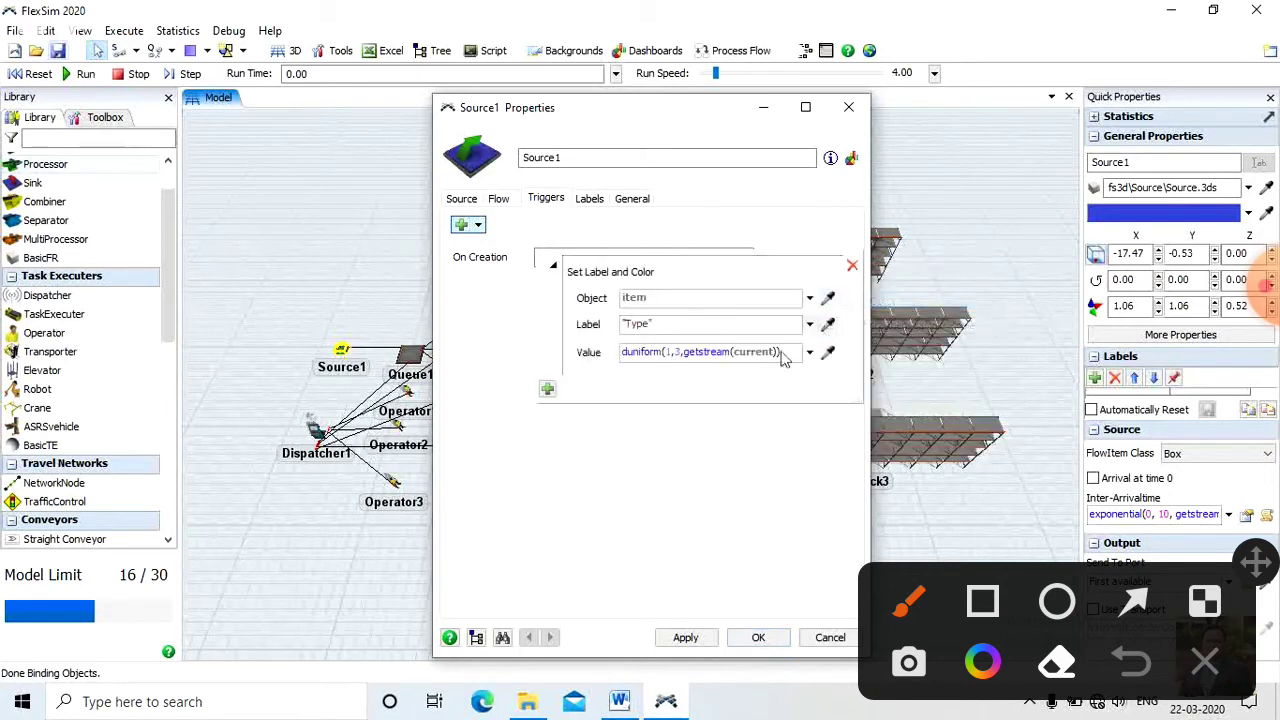
Step: Shorten the Type label's value expression to duniform(1,3) and apply Source1's properties
left_click(793, 353)
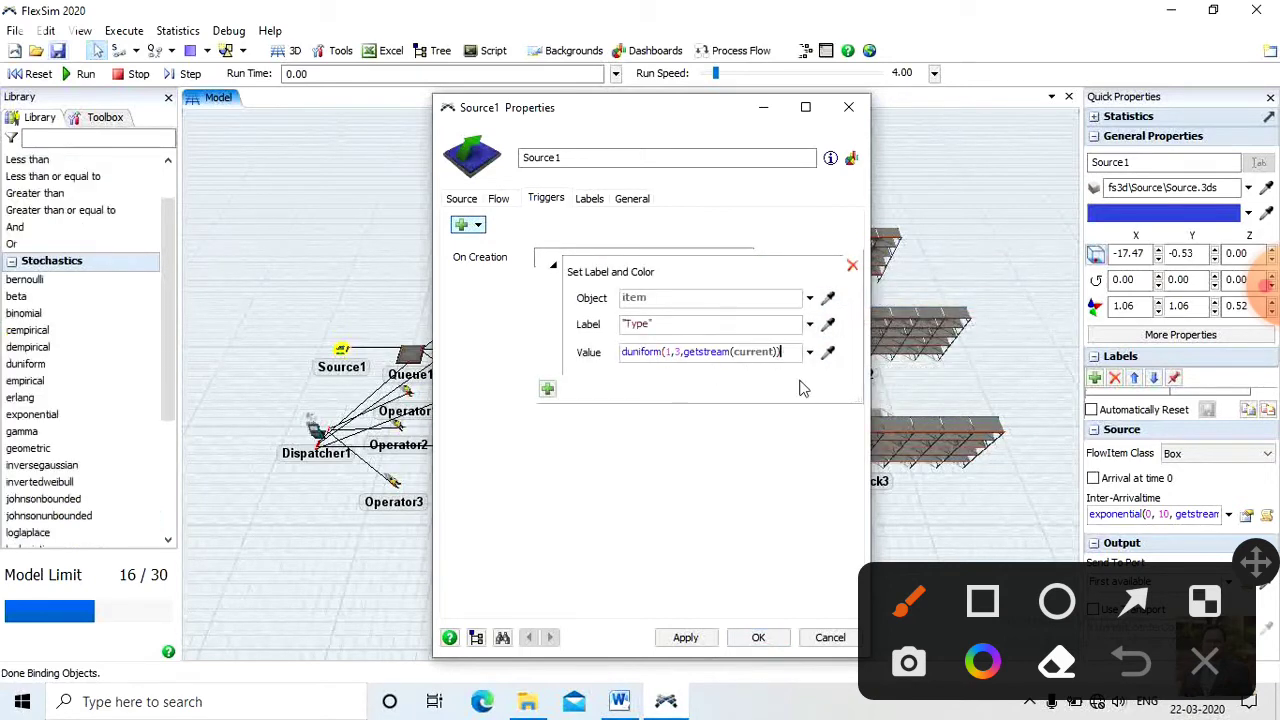
key("BackSpace")
key("BackSpace")
key("BackSpace")
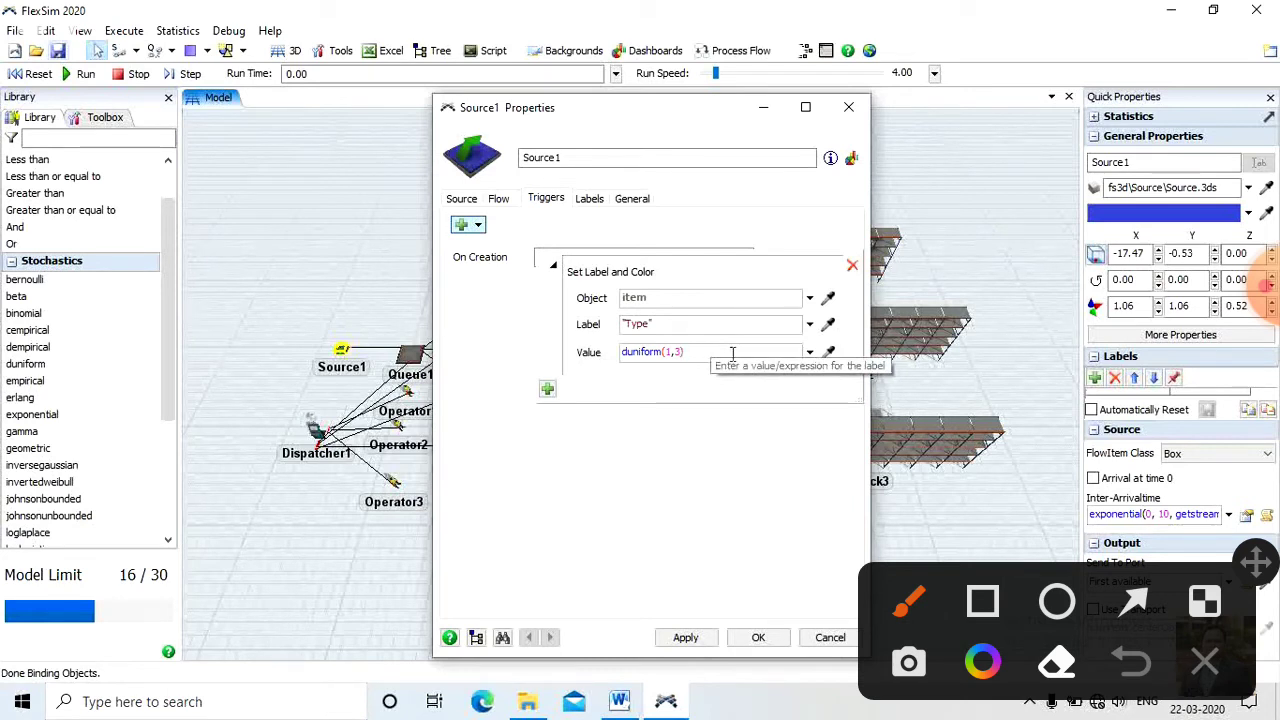
left_click(757, 638)
left_click(758, 638)
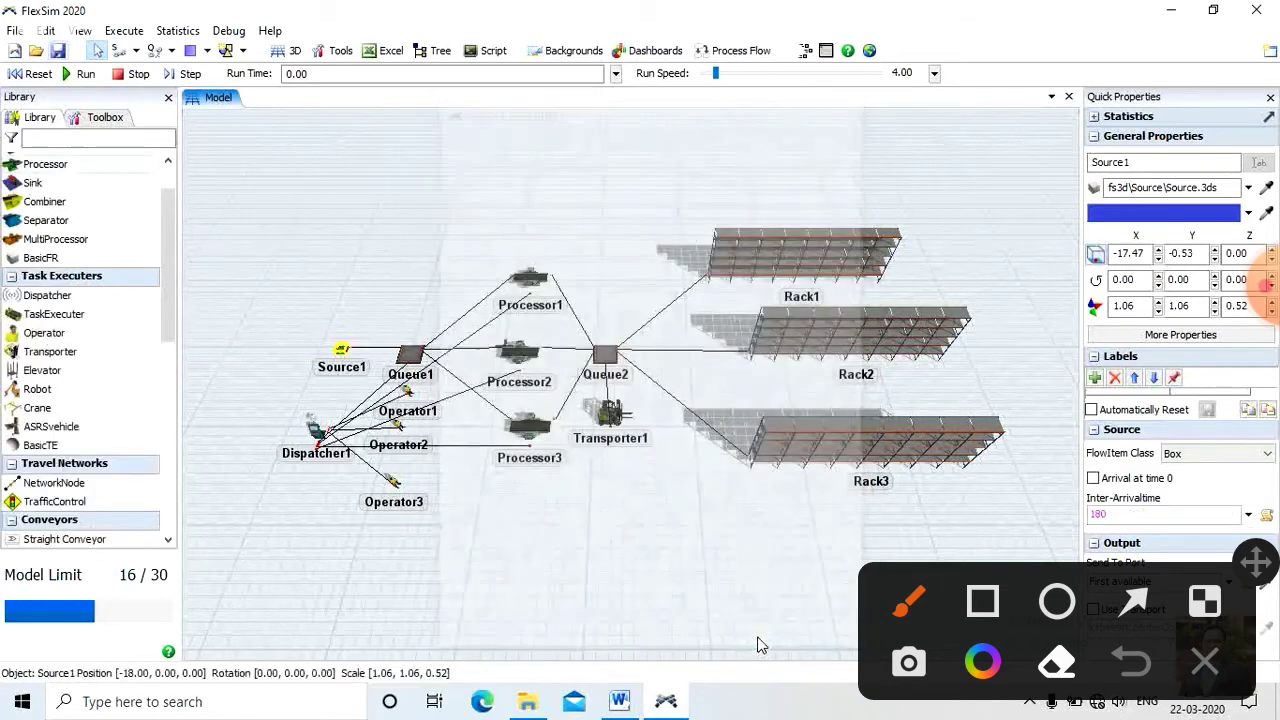
Step: Set Queue1's maximum content to 10000 and its Send To Port rule to By Expression with item.Type
double_click(410, 355)
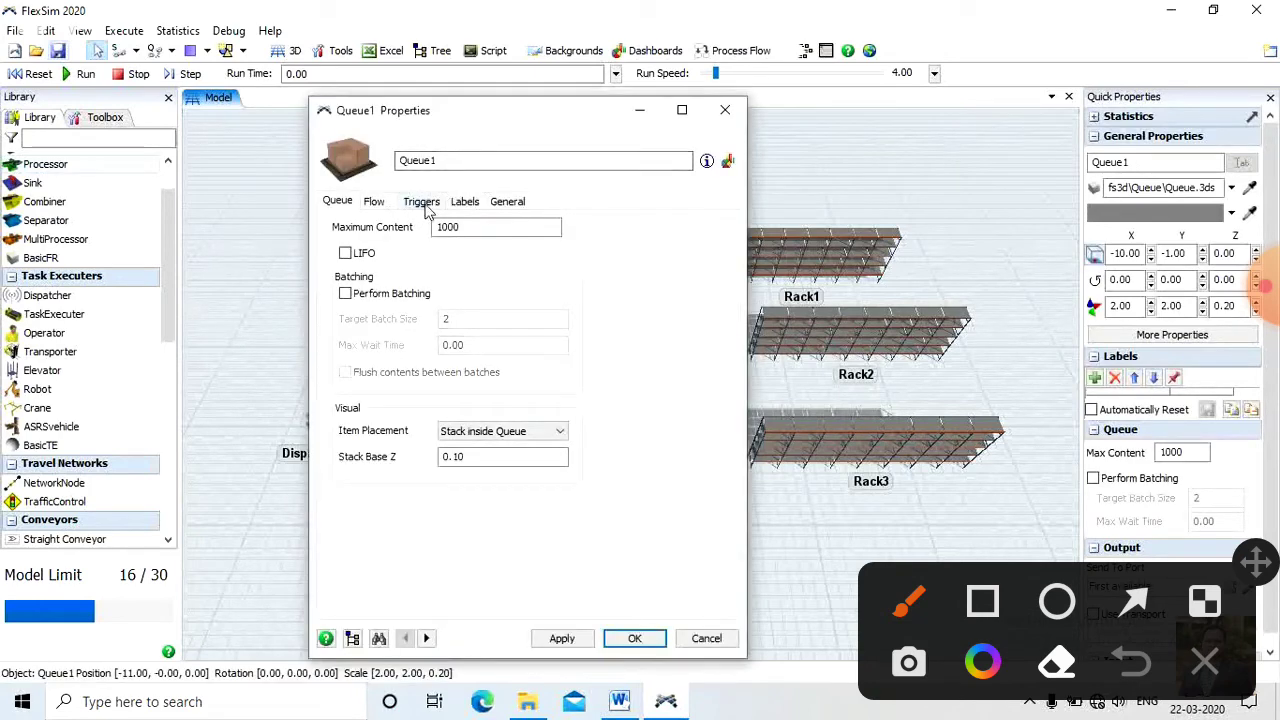
left_click(484, 228)
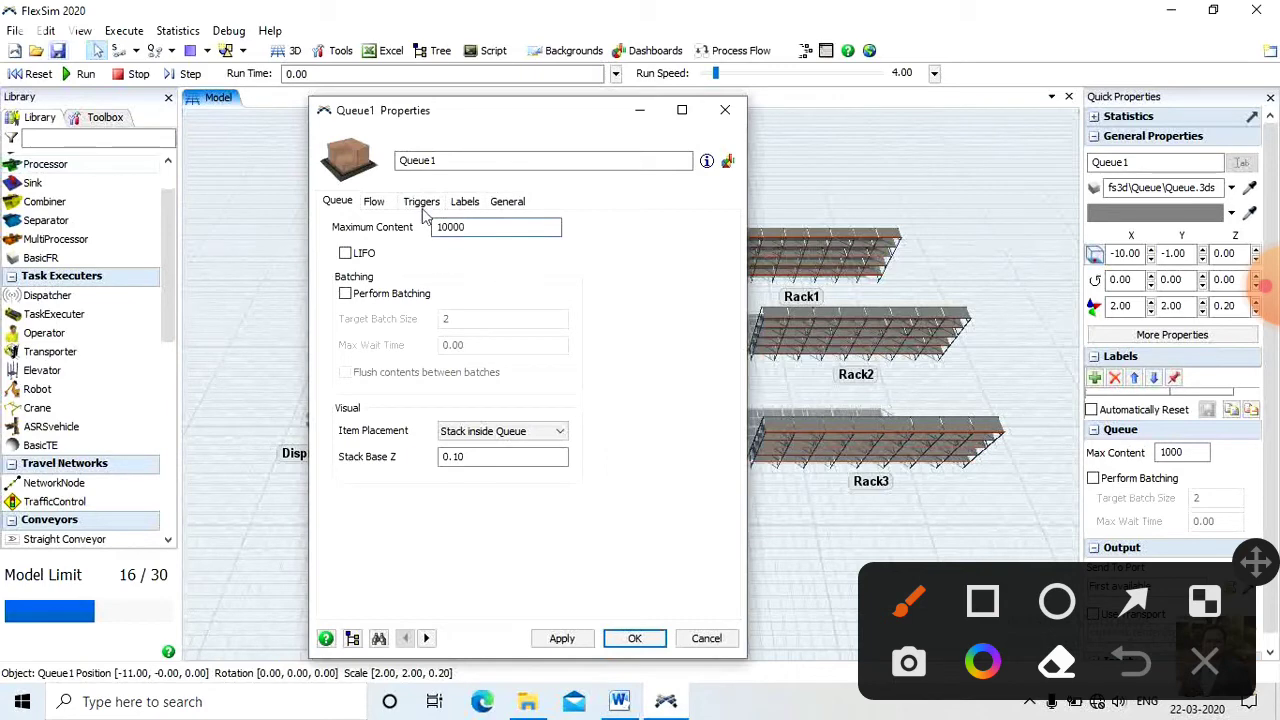
left_click(373, 202)
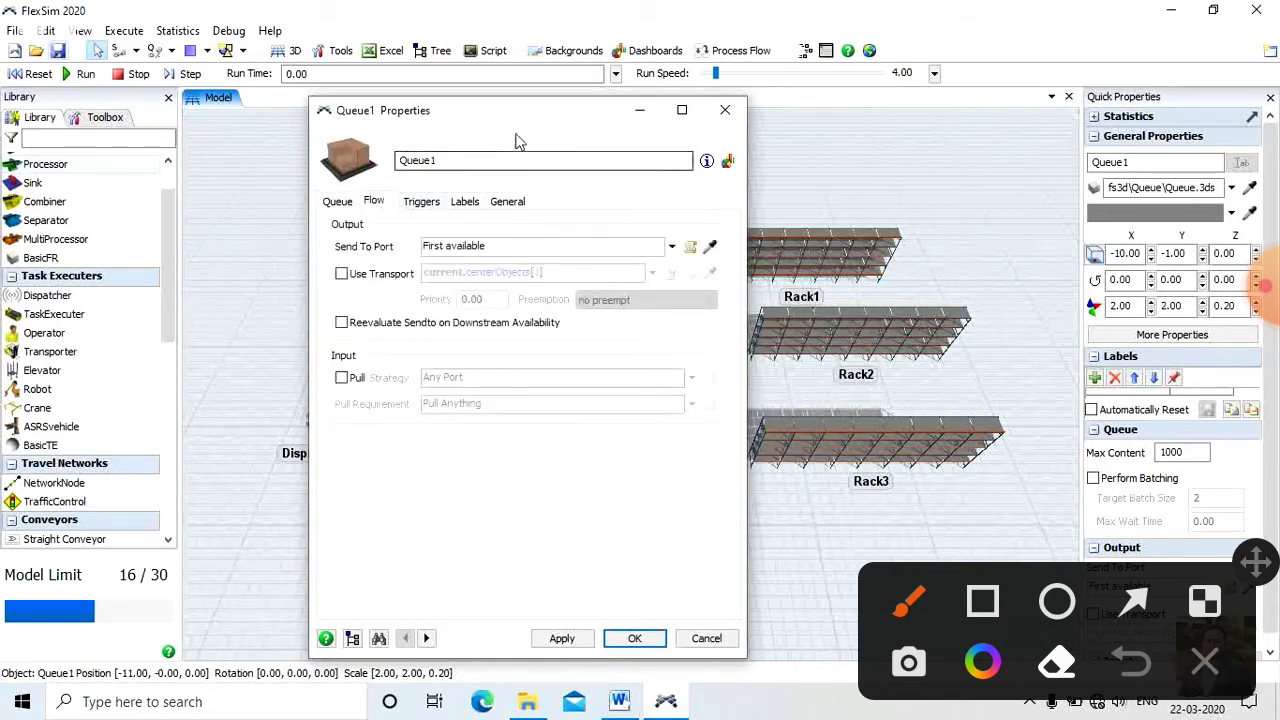
left_click_drag(530, 118, 120, 86)
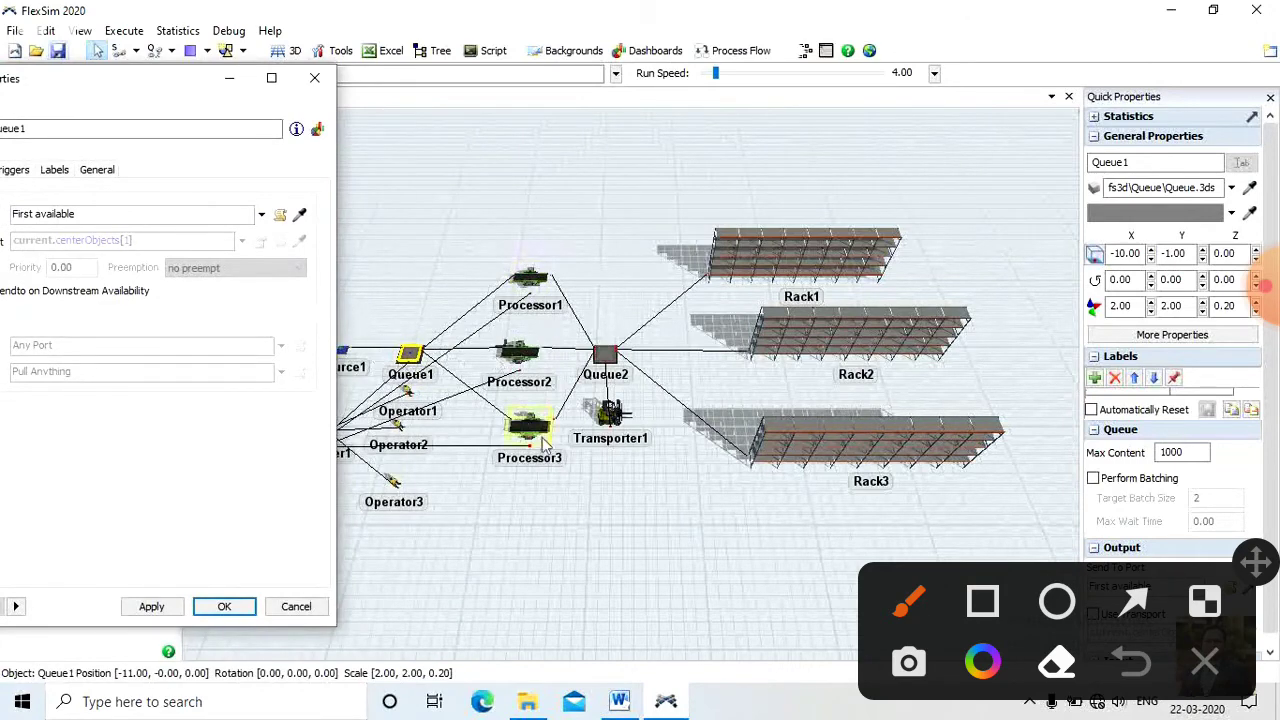
left_click_drag(162, 90, 881, 93)
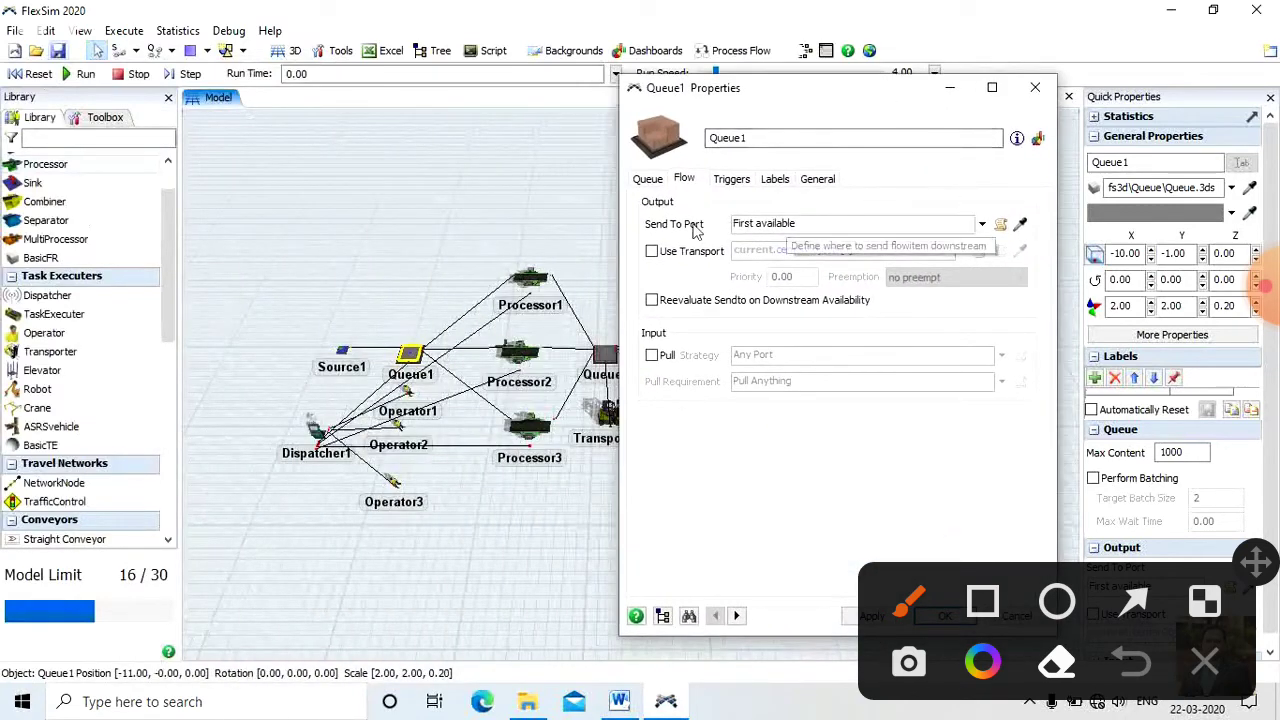
left_click(982, 224)
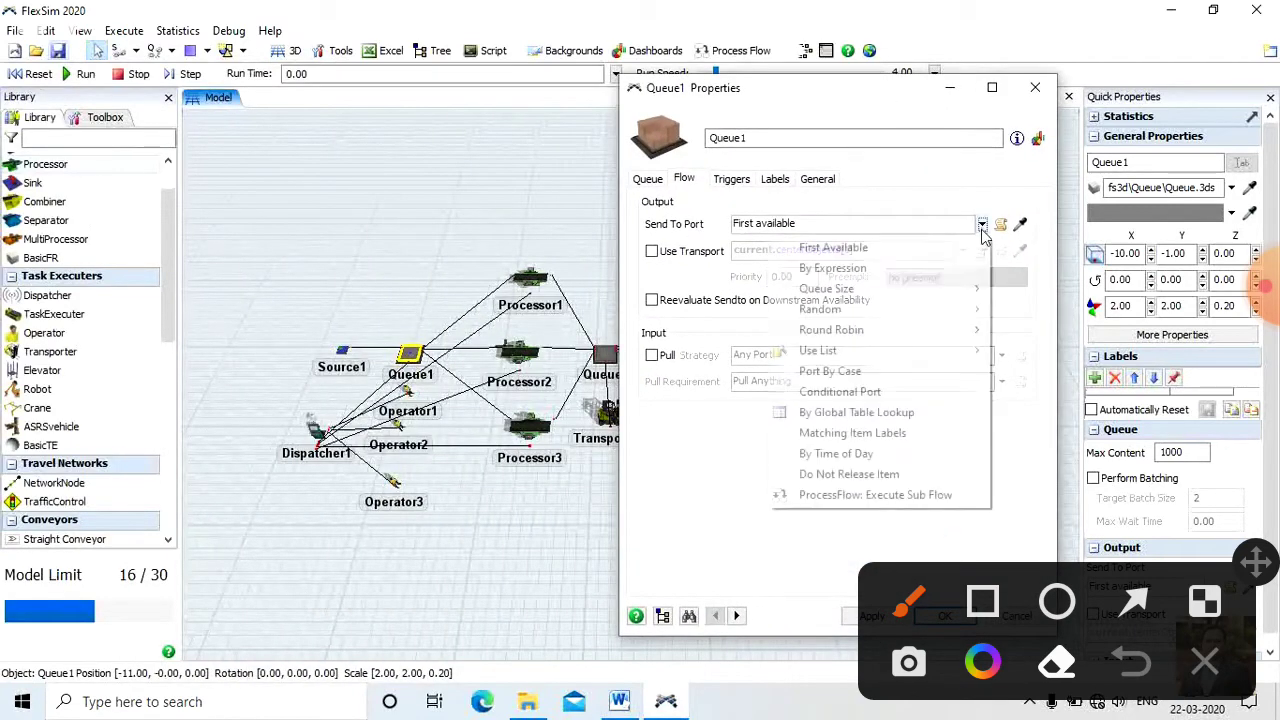
left_click(843, 270)
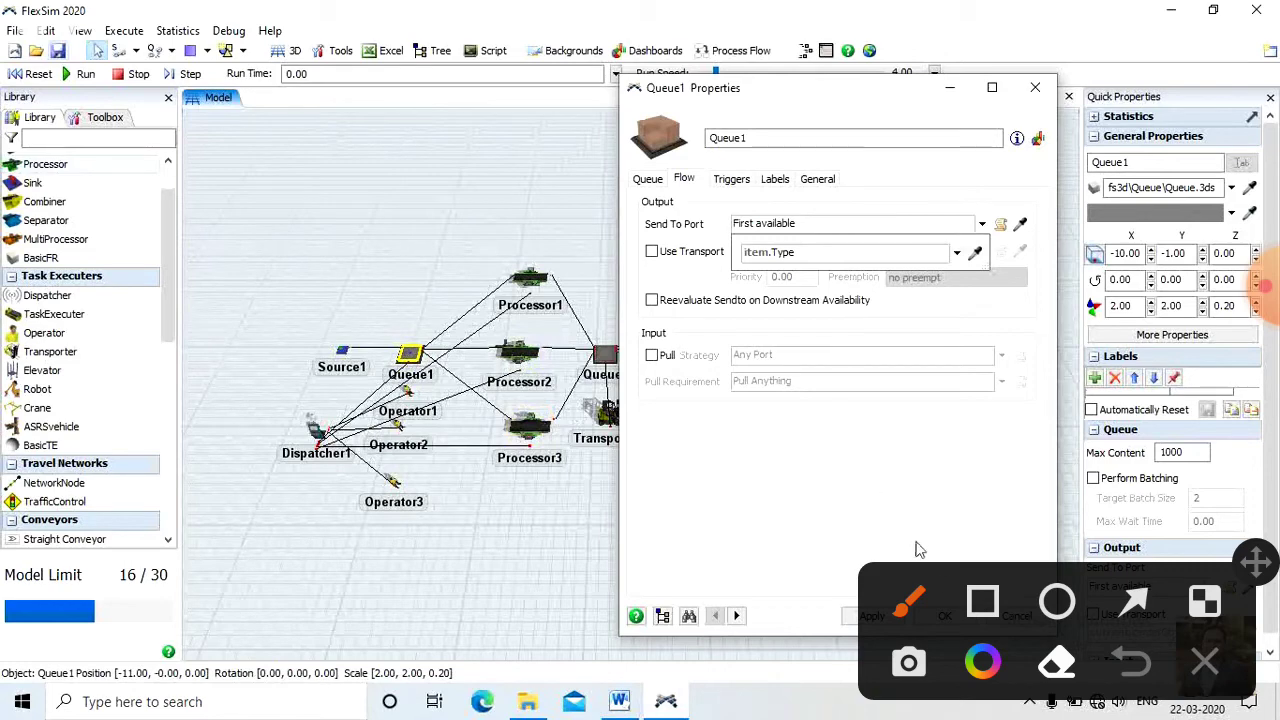
left_click(950, 616)
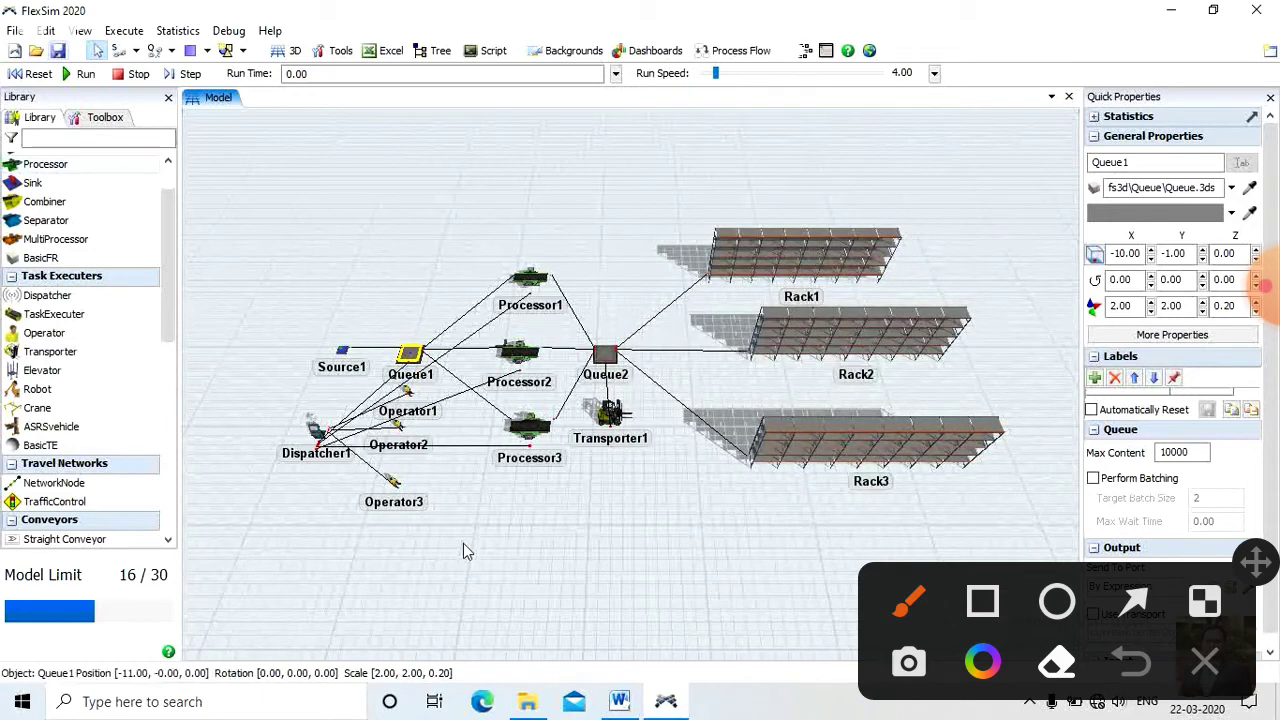
Step: Set Processor2's process time to 600 and apply its properties
left_click(533, 285)
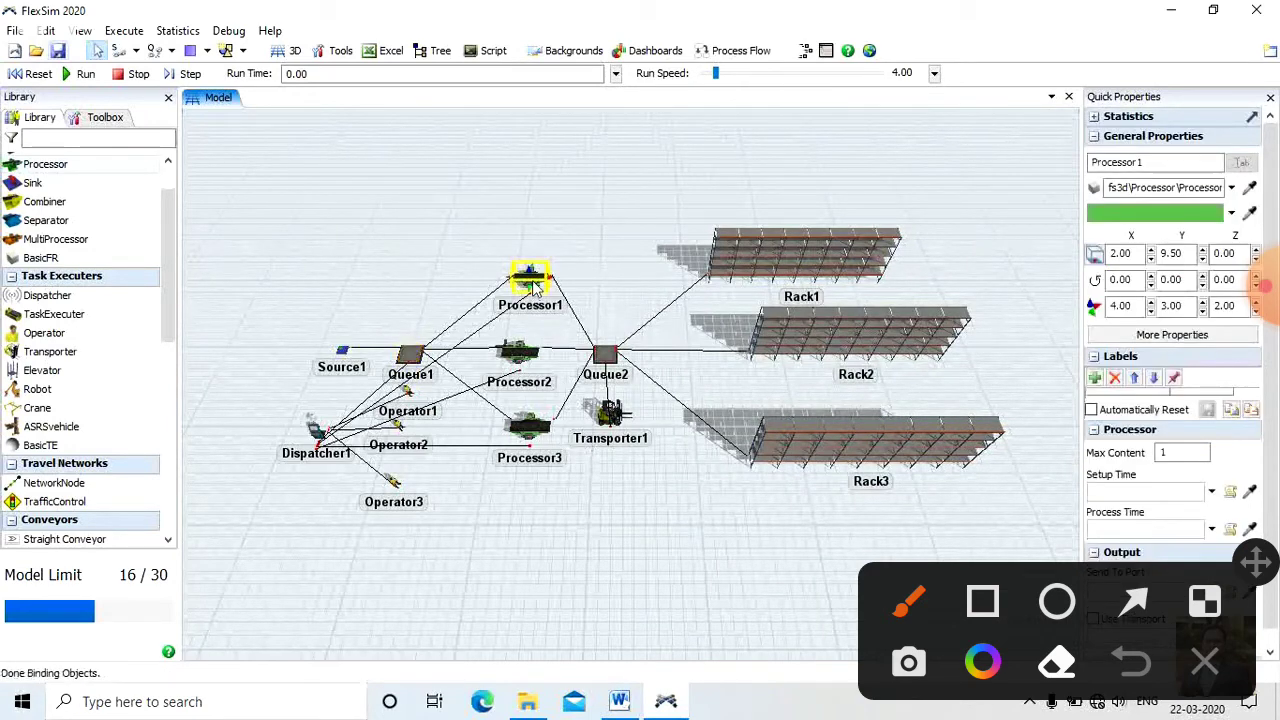
double_click(533, 285)
left_click(404, 352)
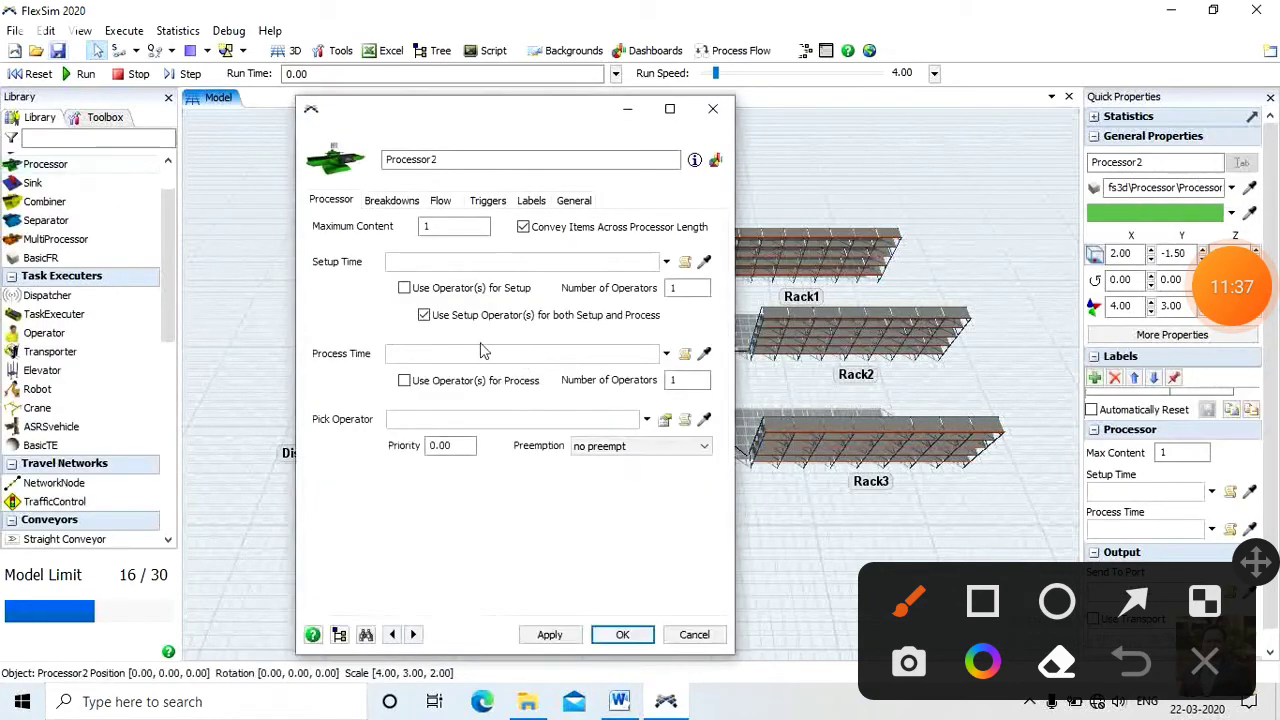
left_click_drag(431, 351, 374, 353)
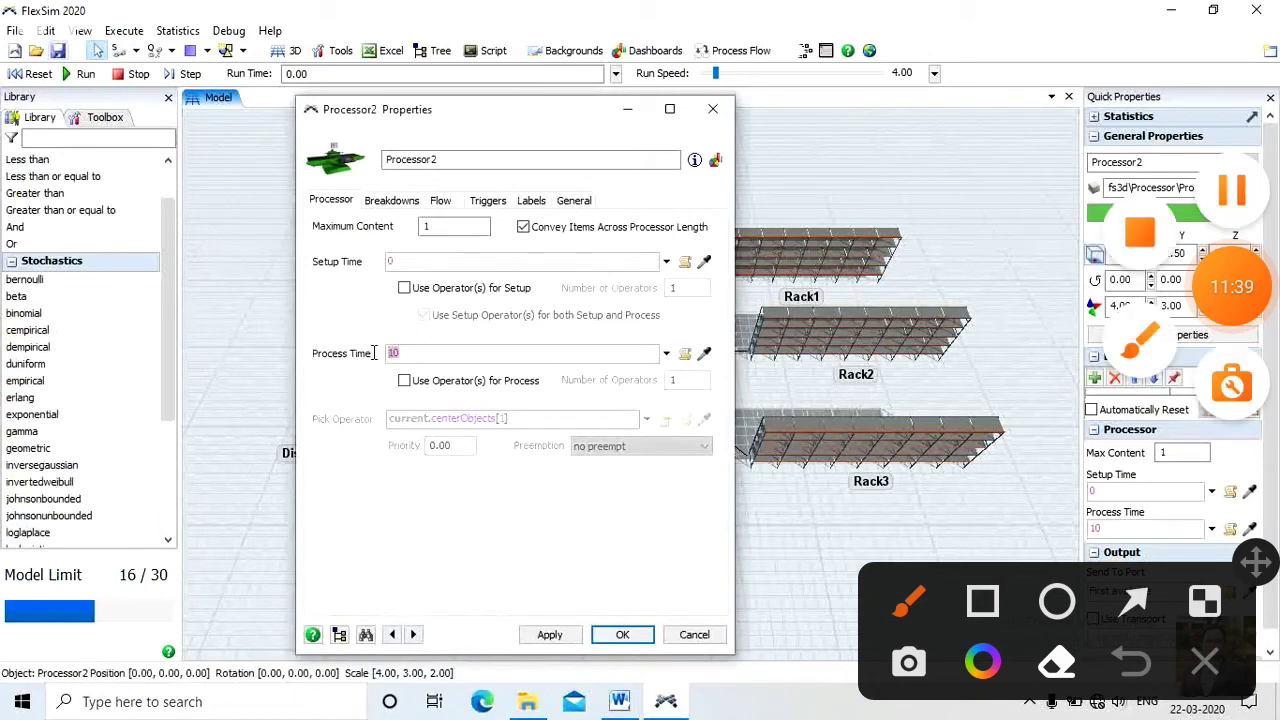
type("600")
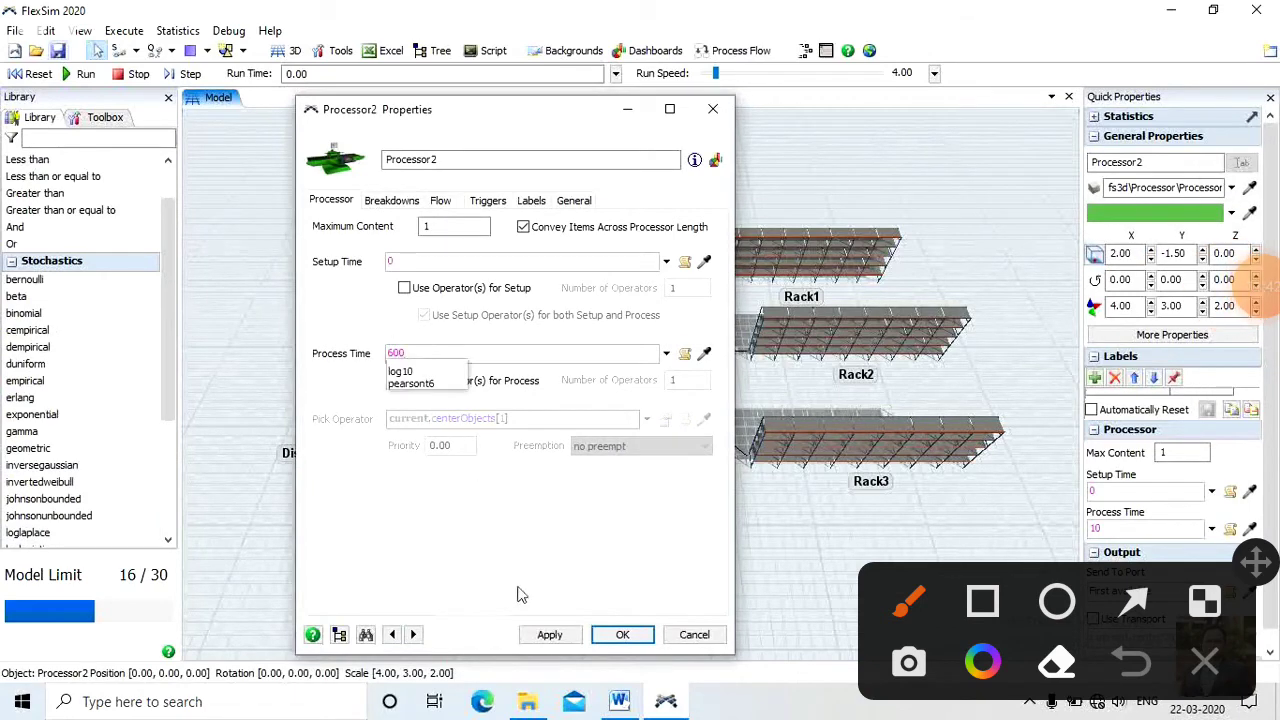
left_click(634, 637)
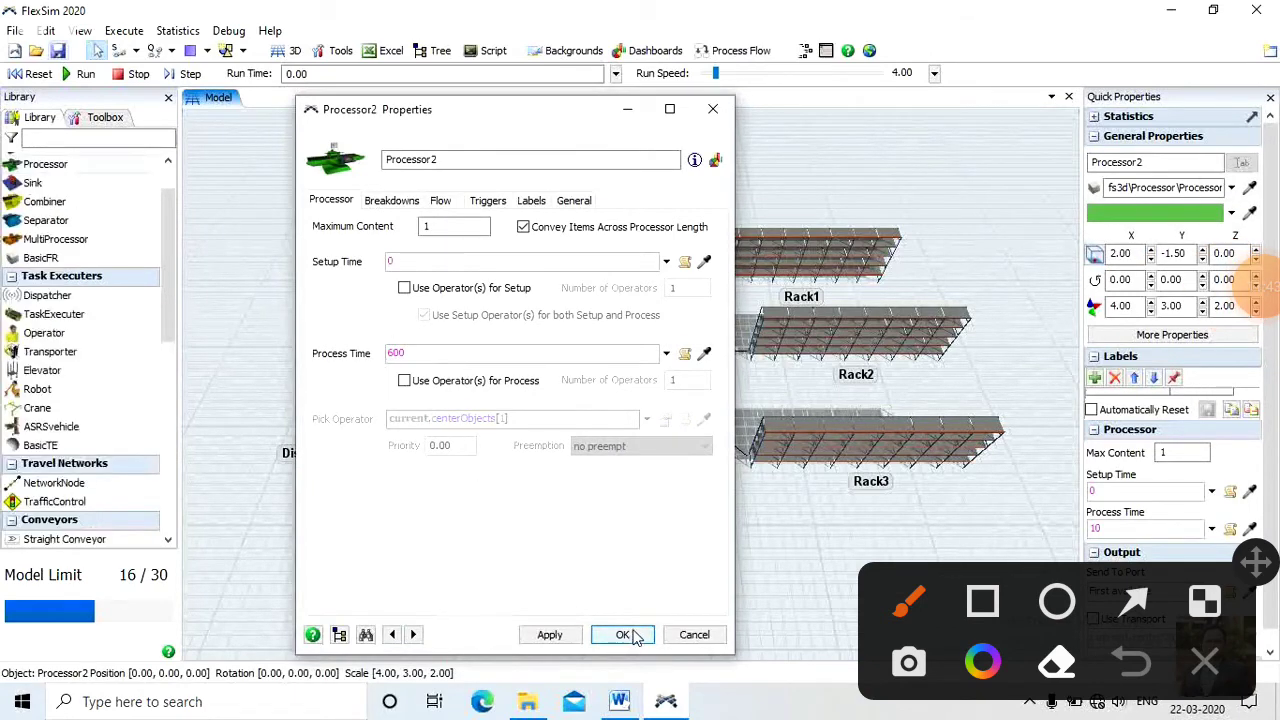
Step: Set Processor3's process time to 600 and apply its properties
left_click(535, 436)
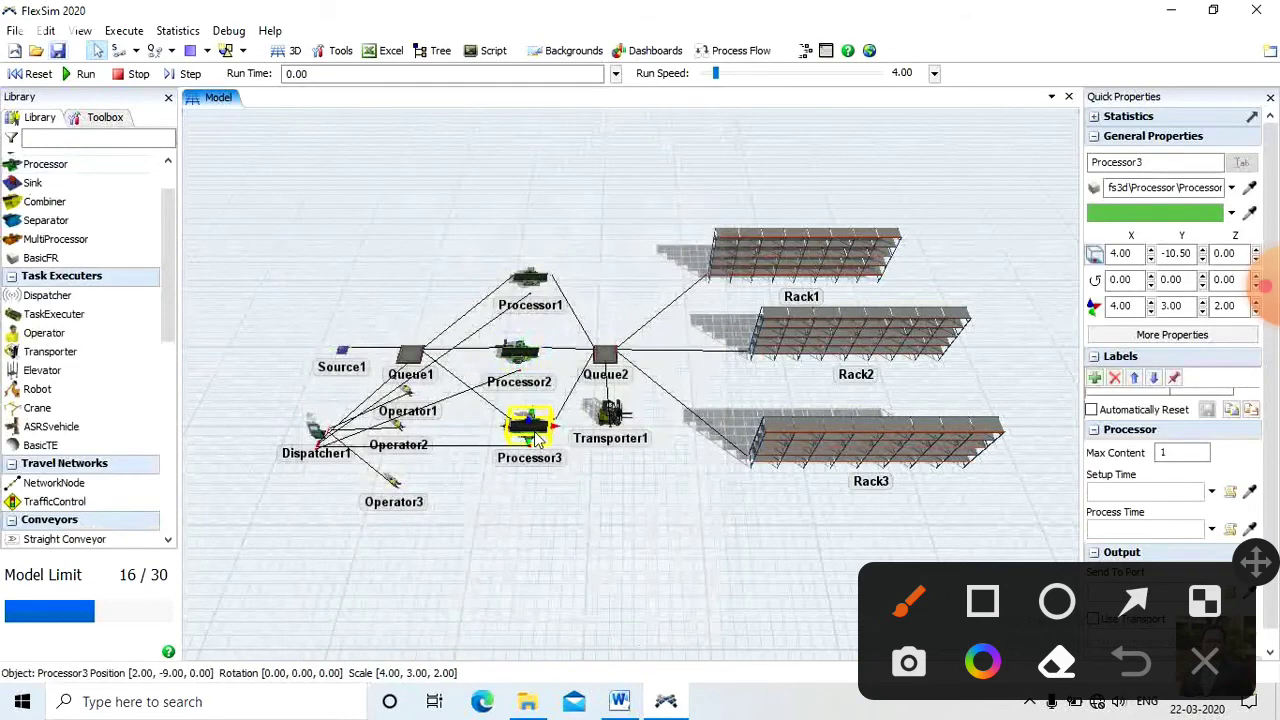
double_click(535, 436)
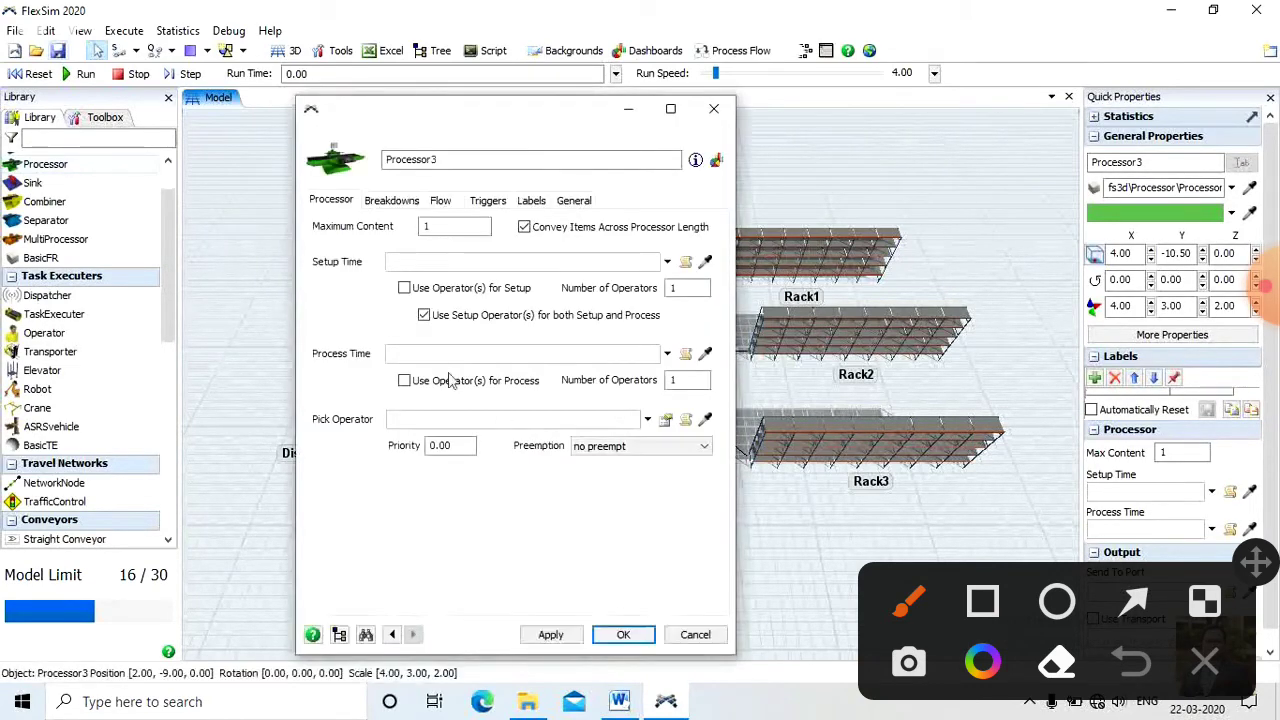
left_click(390, 353)
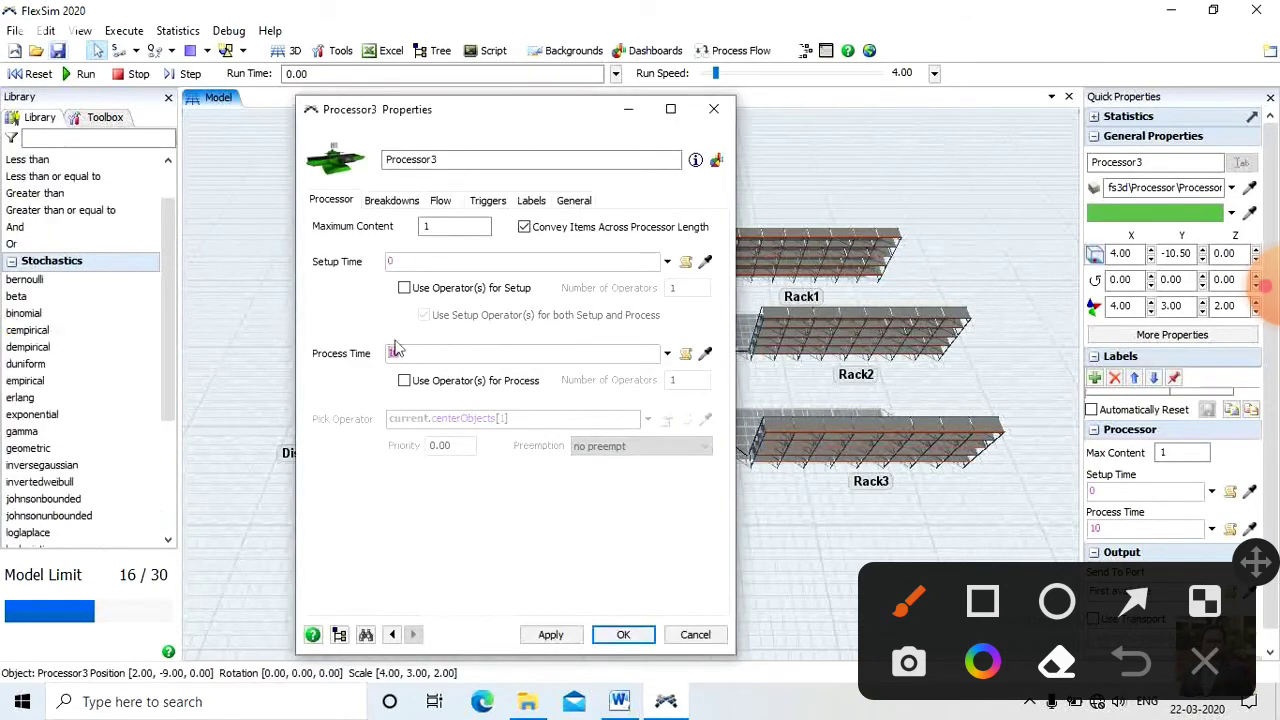
type("600")
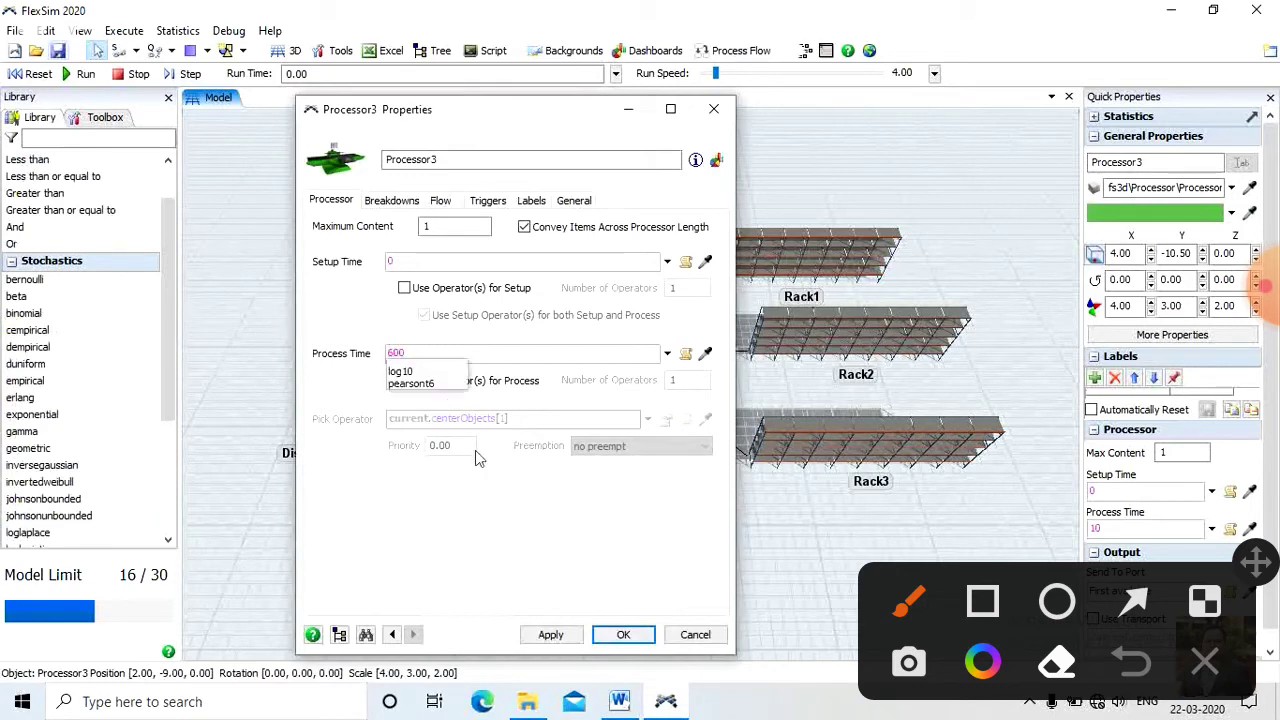
left_click(622, 634)
left_click(624, 633)
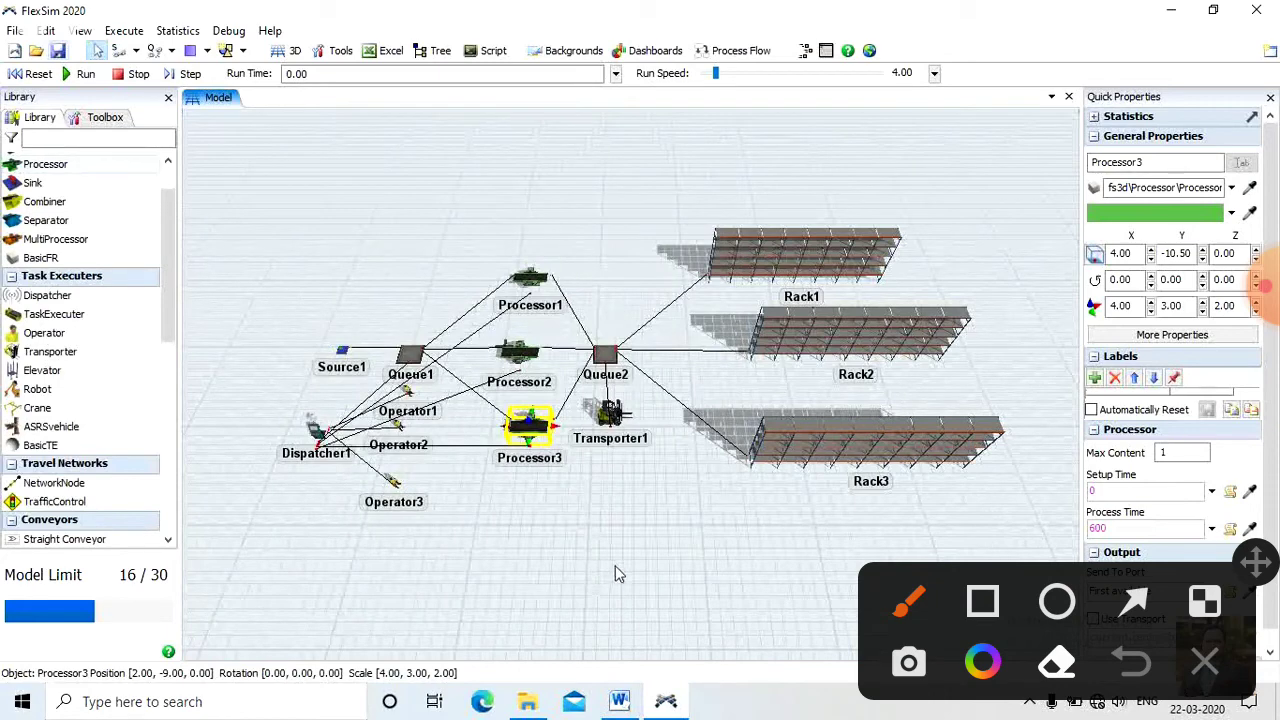
Step: Reset and run the simulation, raising the run speed to 984, and reset the model after watching the items flow
left_click(38, 74)
left_click(85, 77)
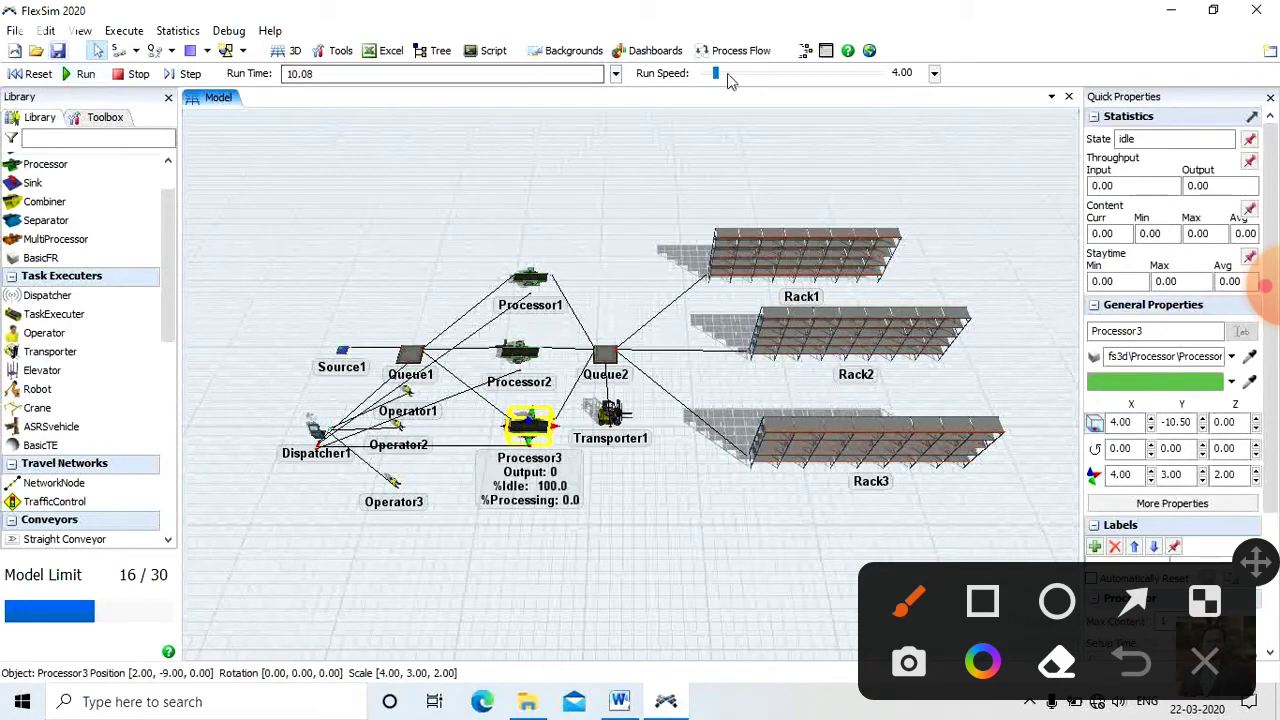
left_click_drag(715, 74, 757, 88)
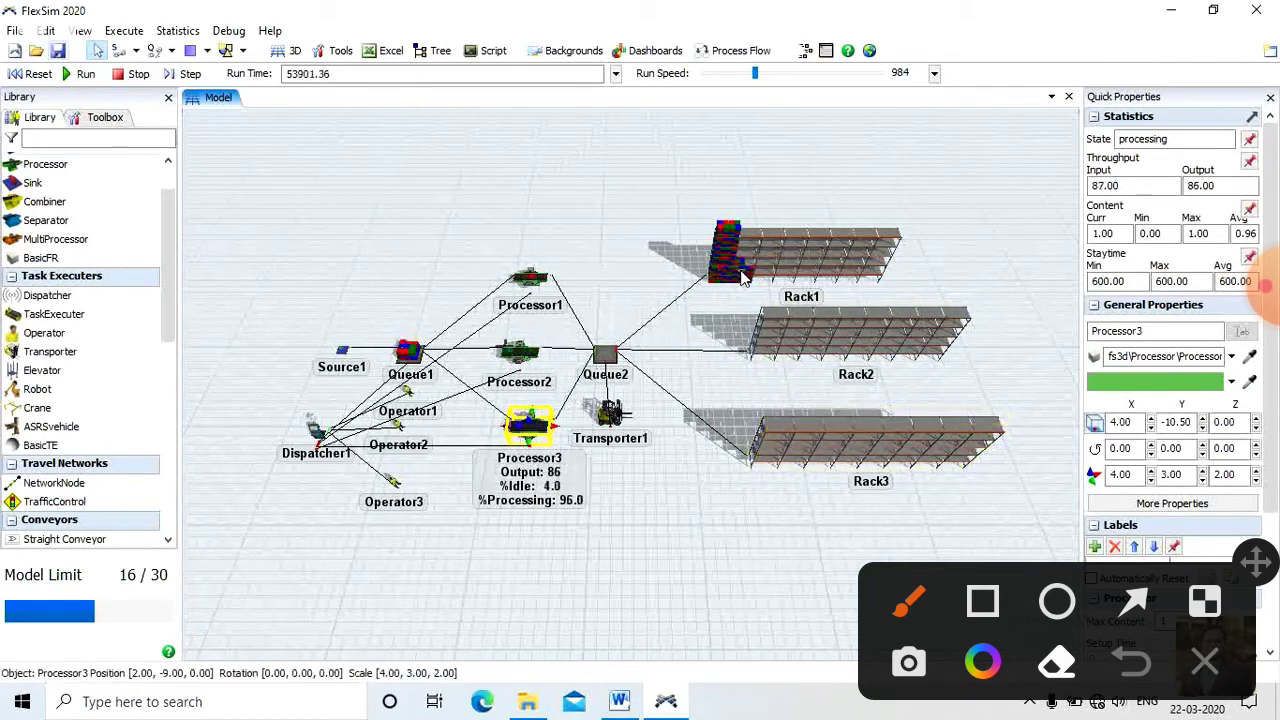
left_click(41, 79)
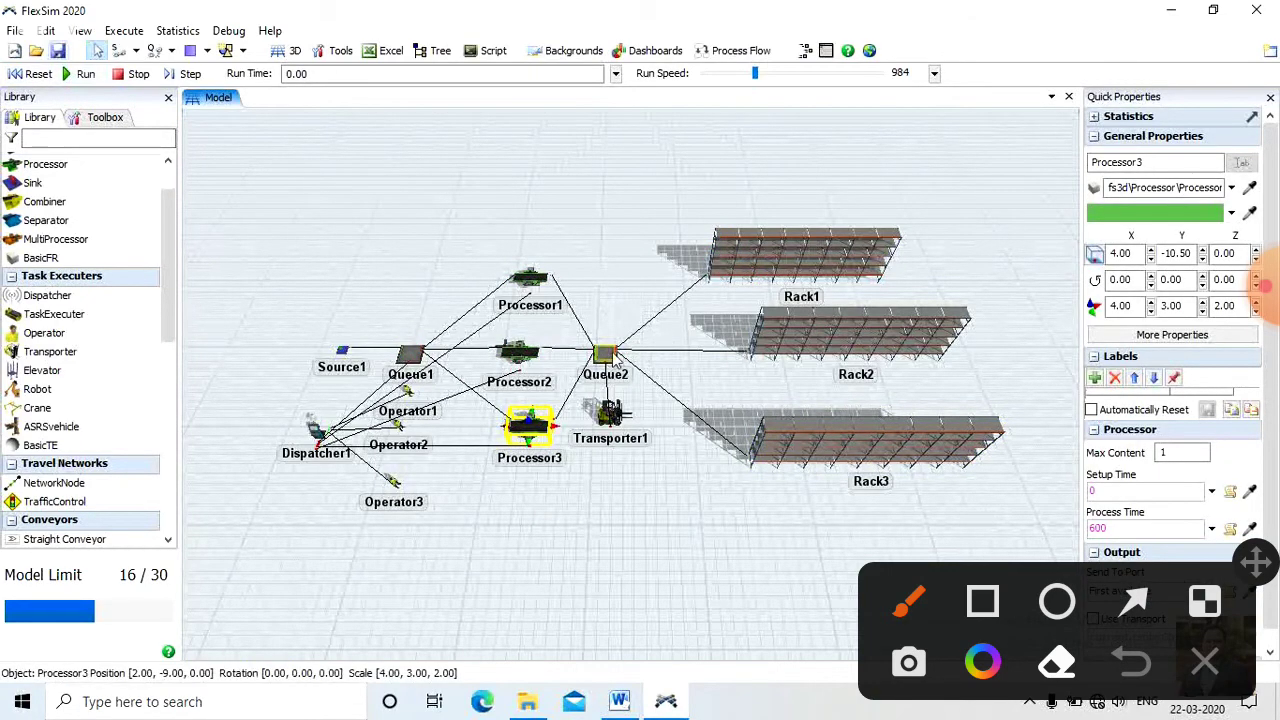
Step: Set Queue2's maximum content to 10000 and apply its properties
double_click(614, 360)
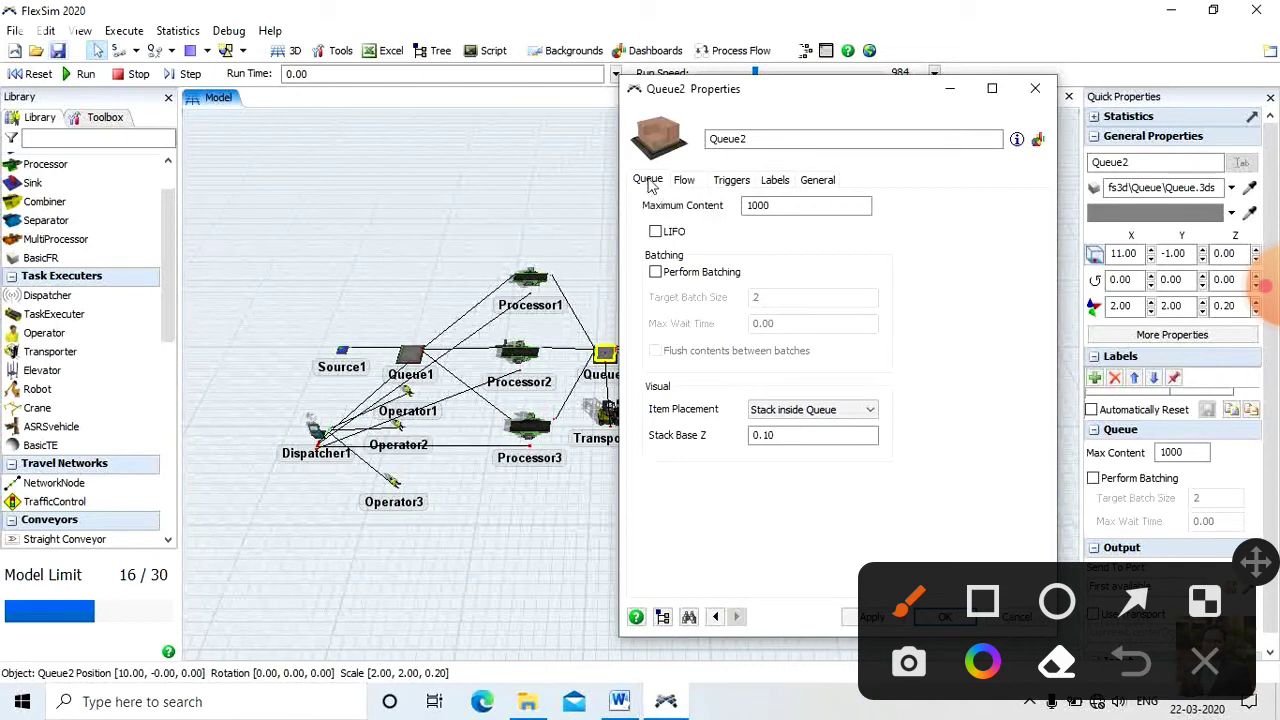
left_click(783, 206)
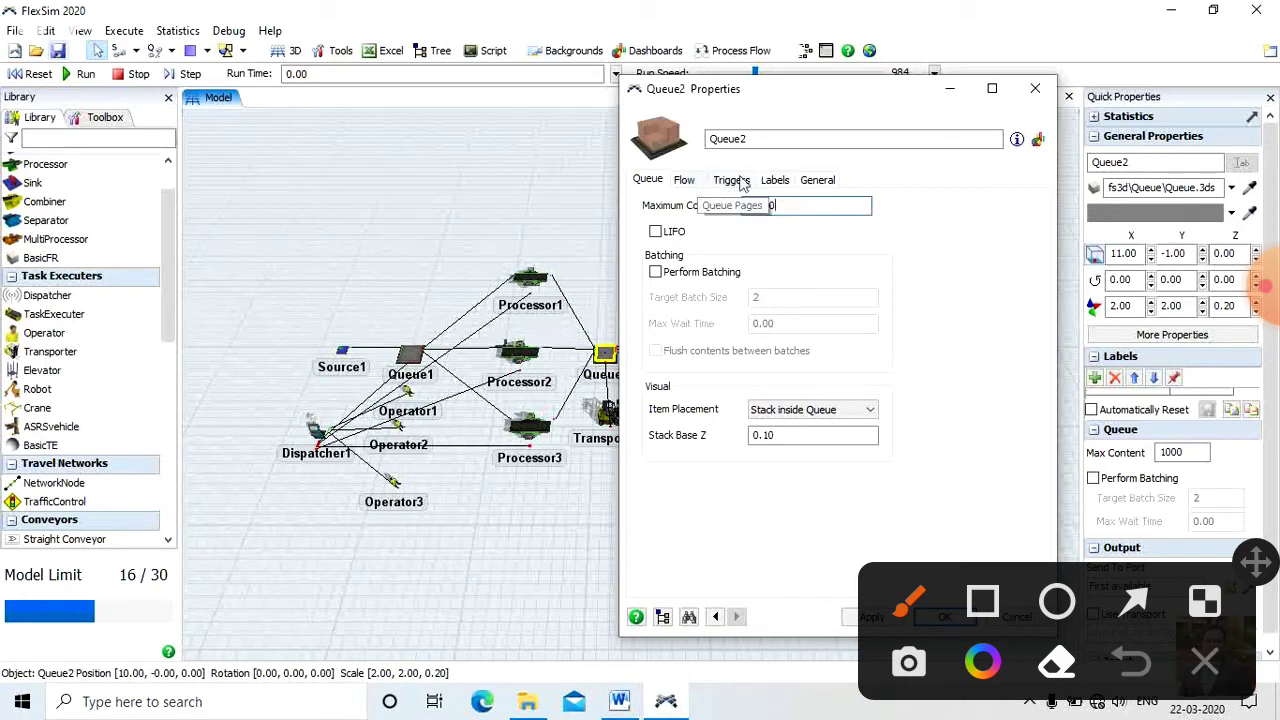
left_click(943, 618)
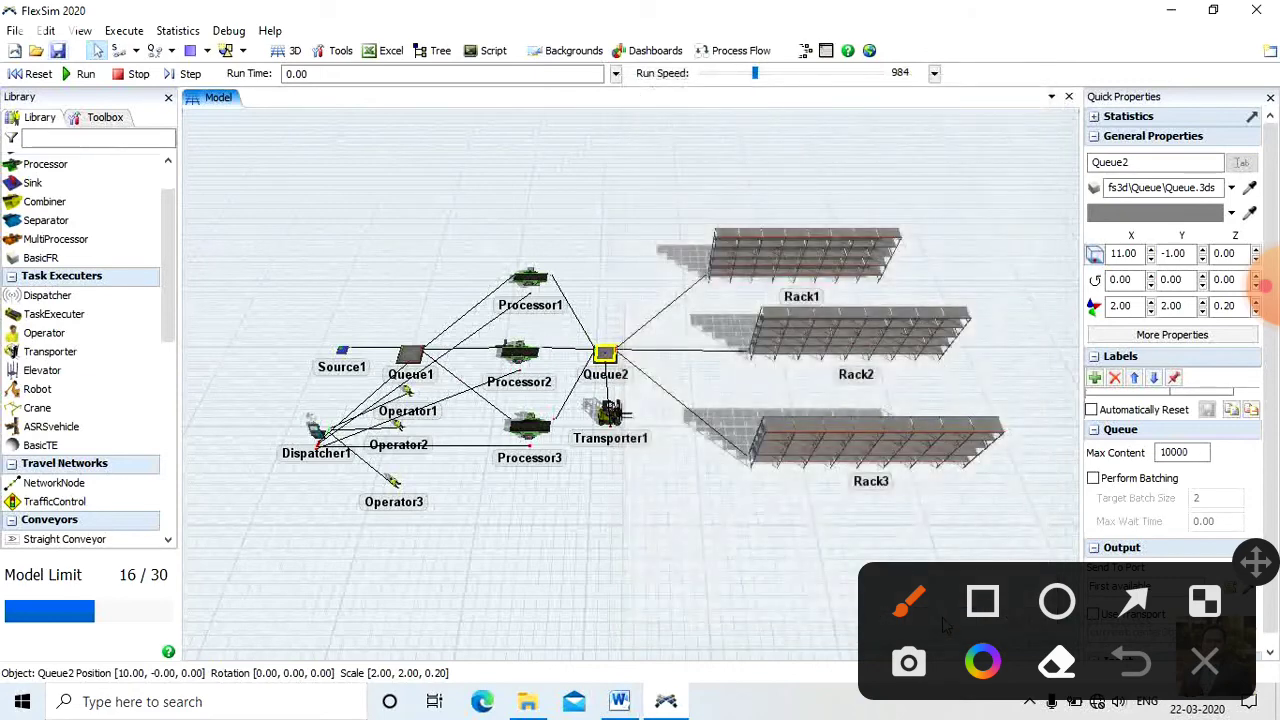
Step: Enable Use Transport in Queue1's output flow with current.centerObjects[1] as the transport, and apply the properties
left_click(411, 358)
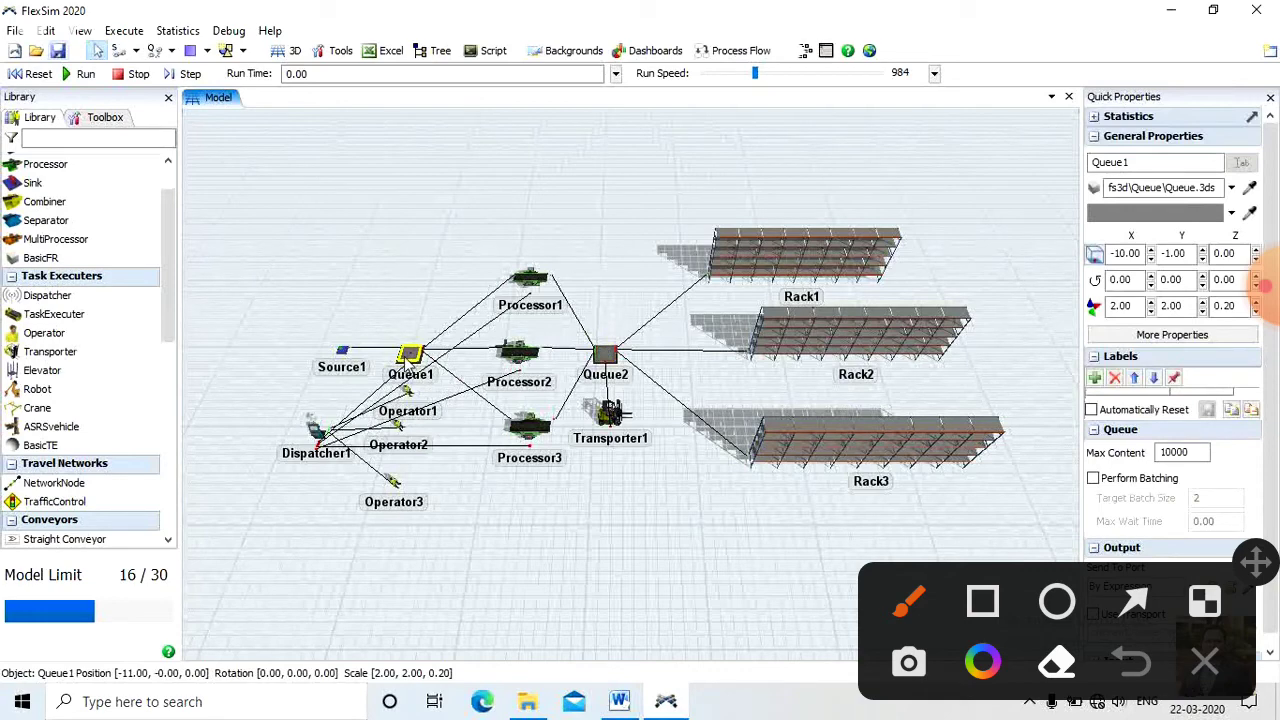
double_click(411, 358)
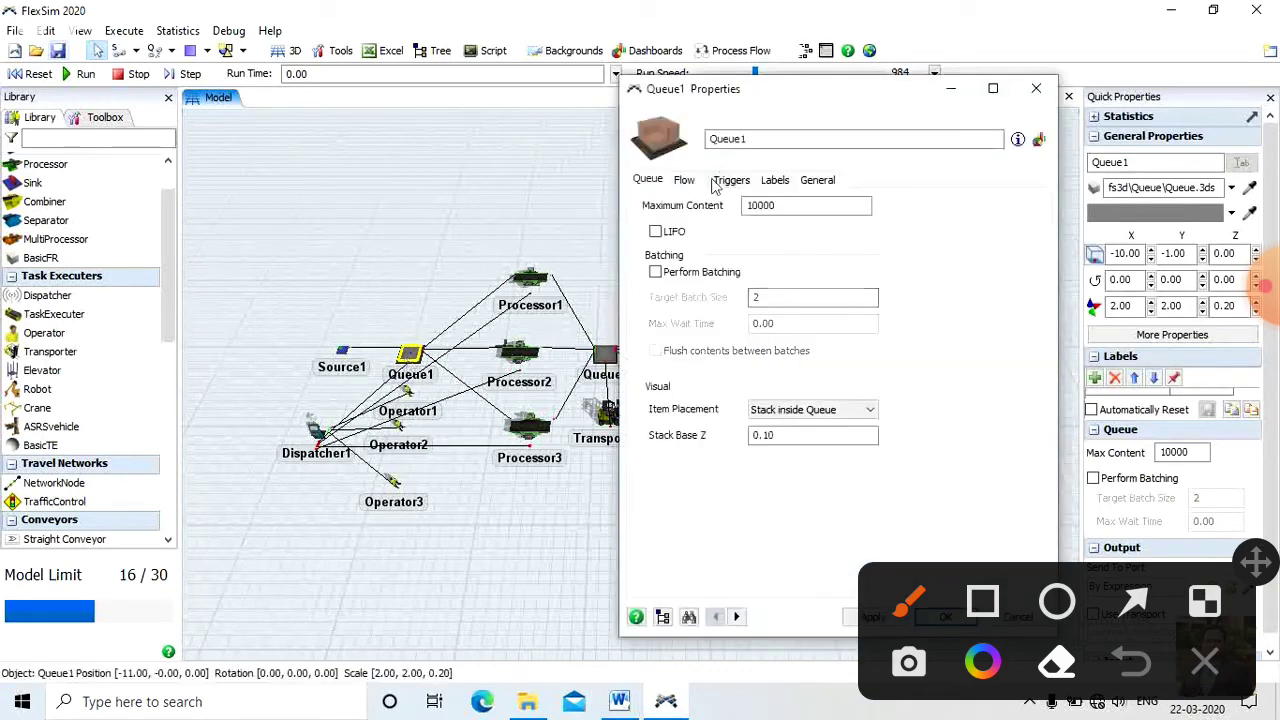
left_click(684, 182)
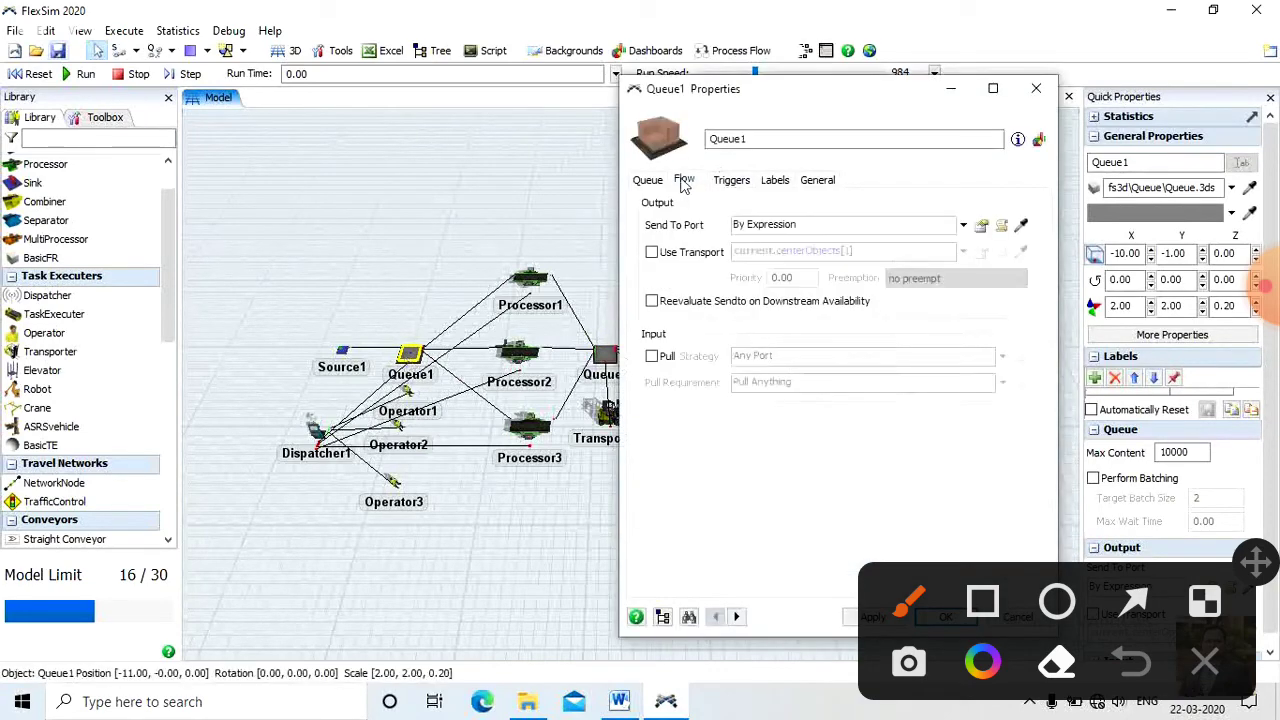
left_click(652, 253)
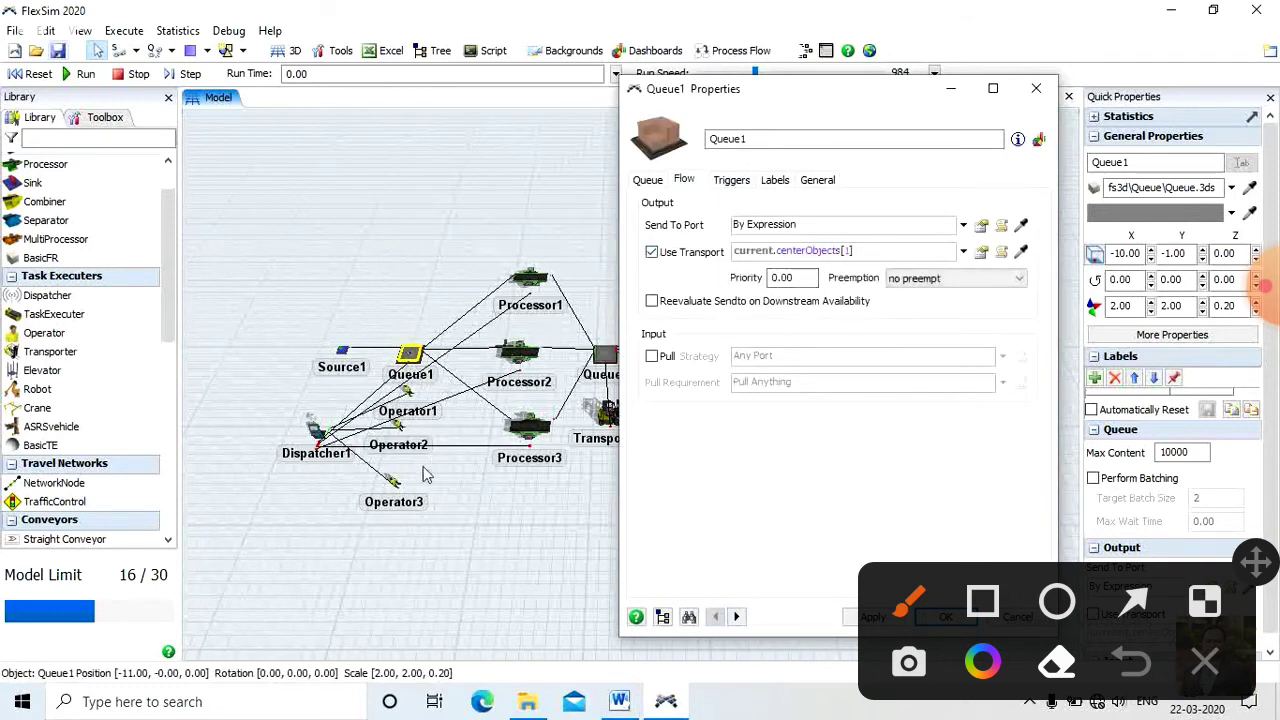
left_click(943, 618)
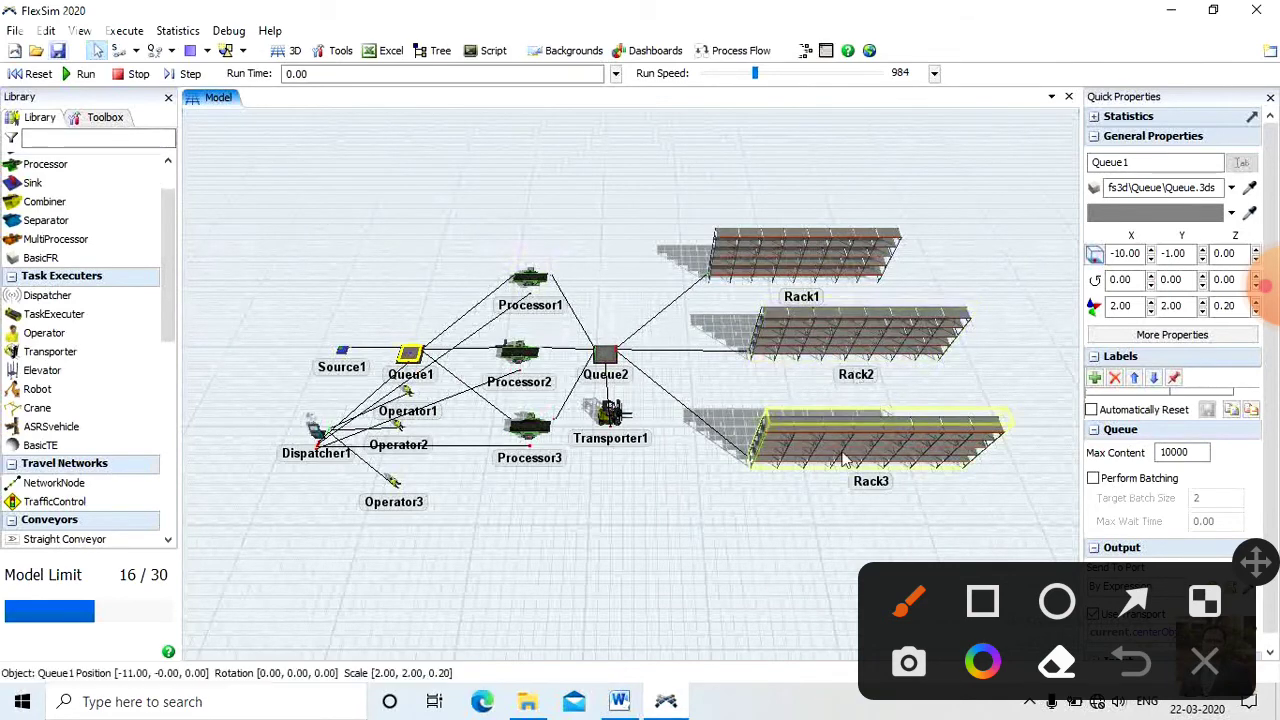
Step: Add a global table to the model, name it ROUTE and set its number of rows to 3
left_click(106, 119)
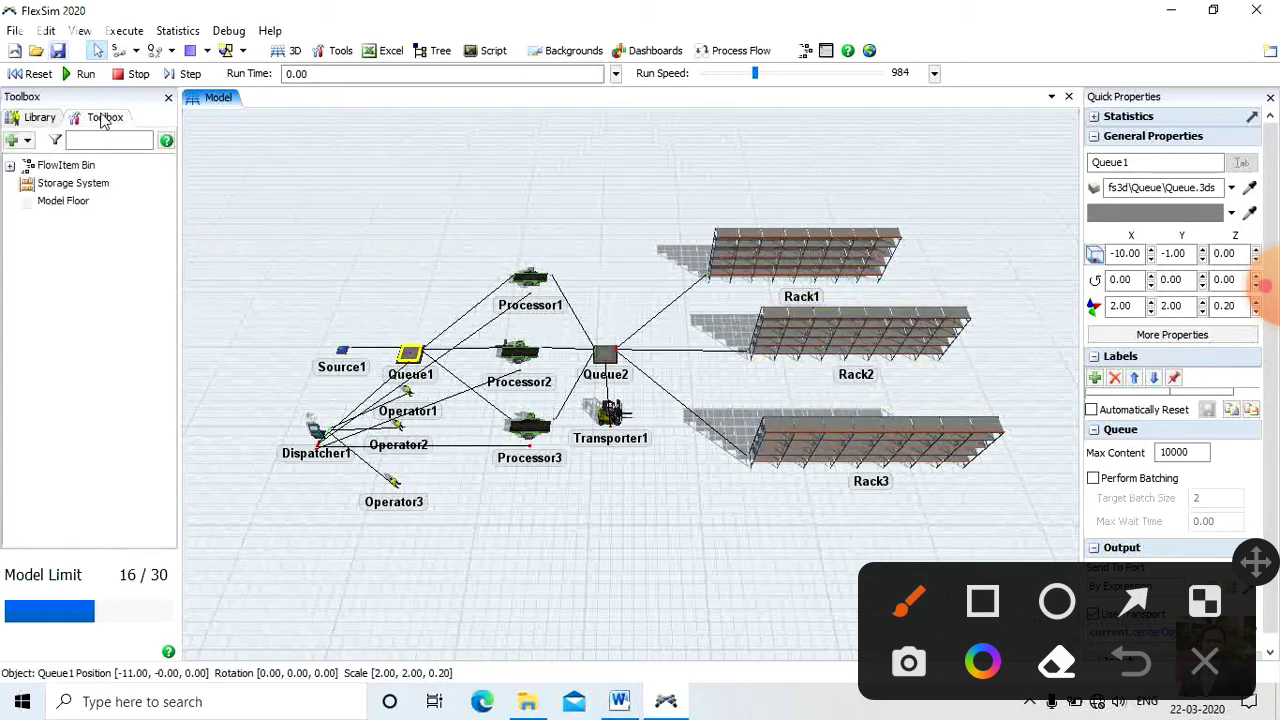
left_click(28, 142)
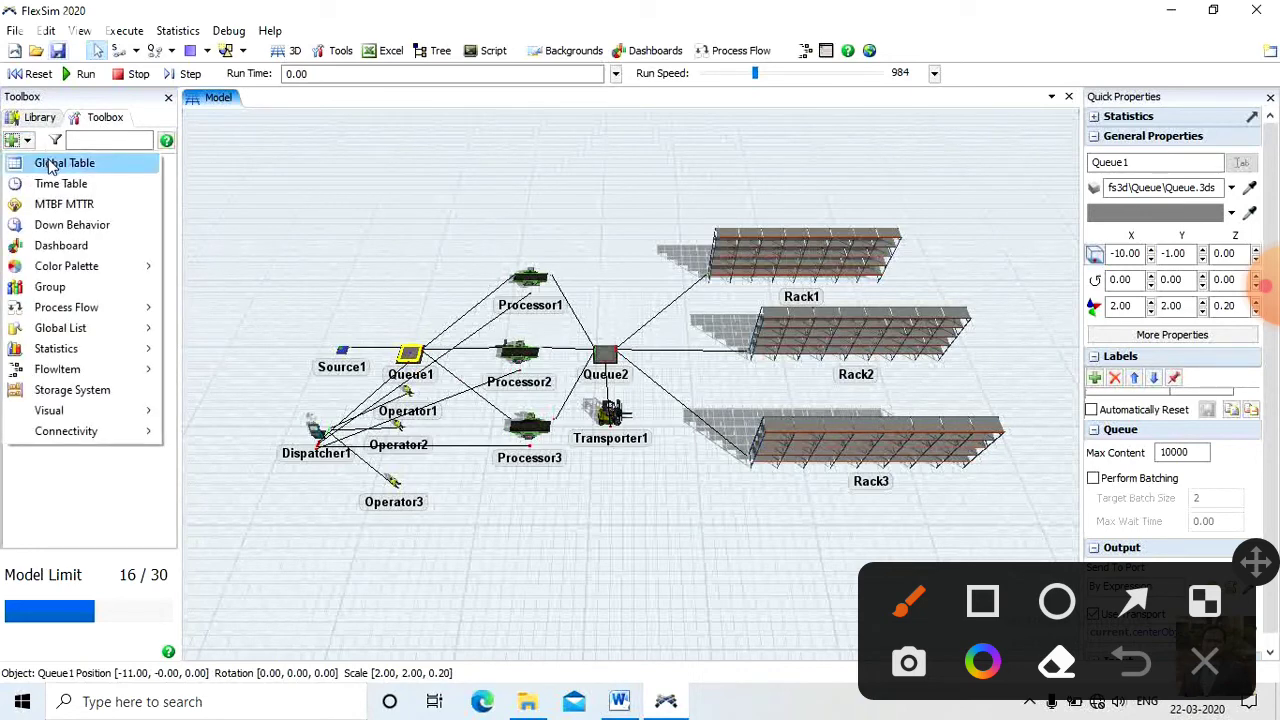
left_click(52, 165)
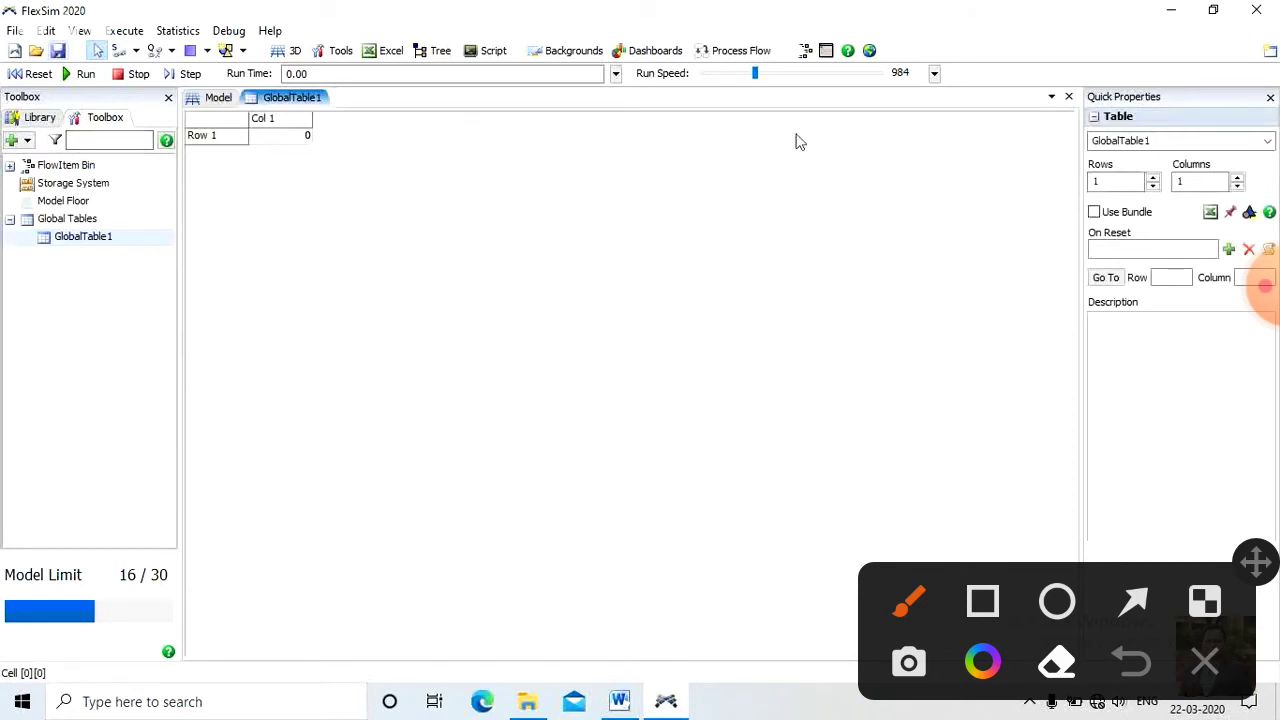
left_click(1130, 140)
double_click(1130, 140)
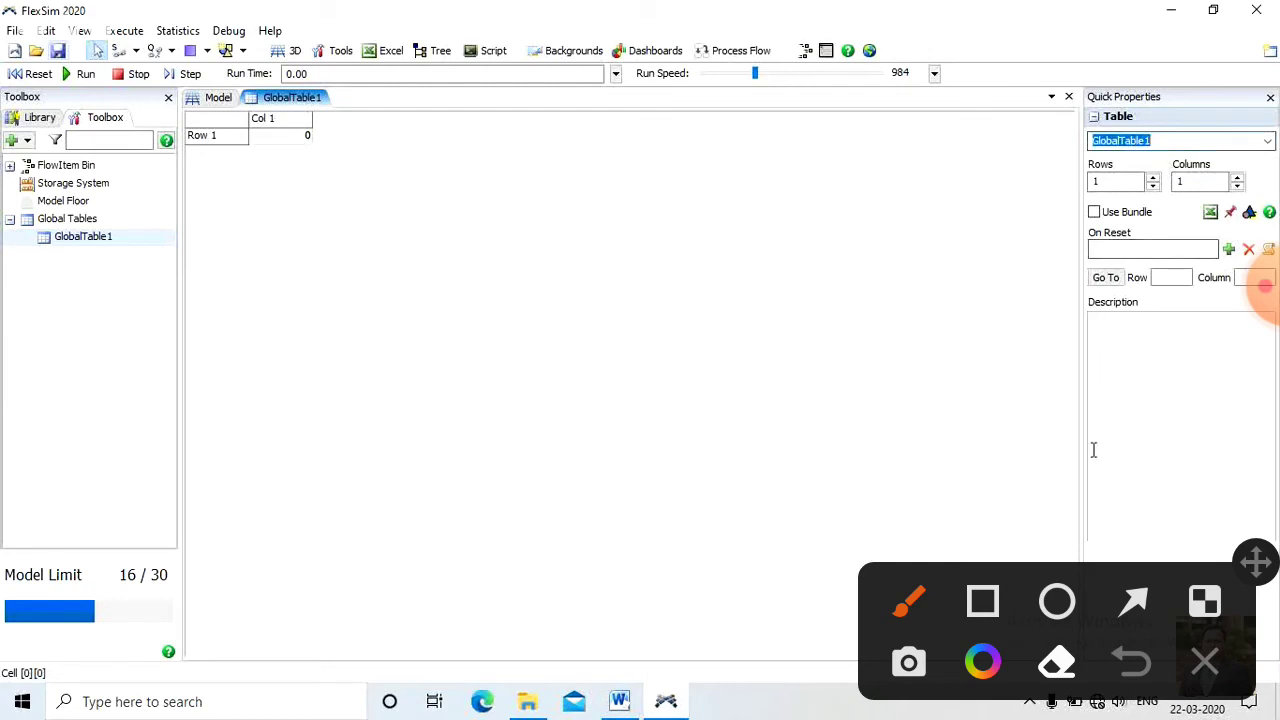
type("ROUTE")
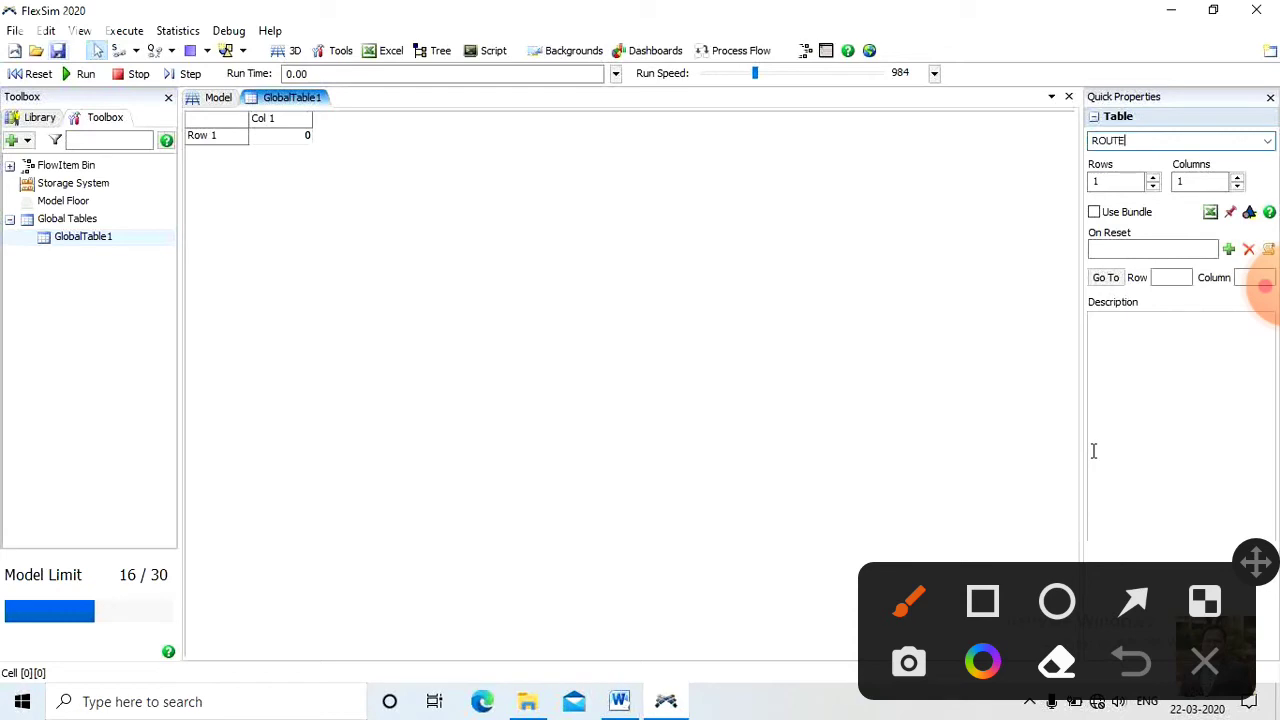
left_click(1092, 183)
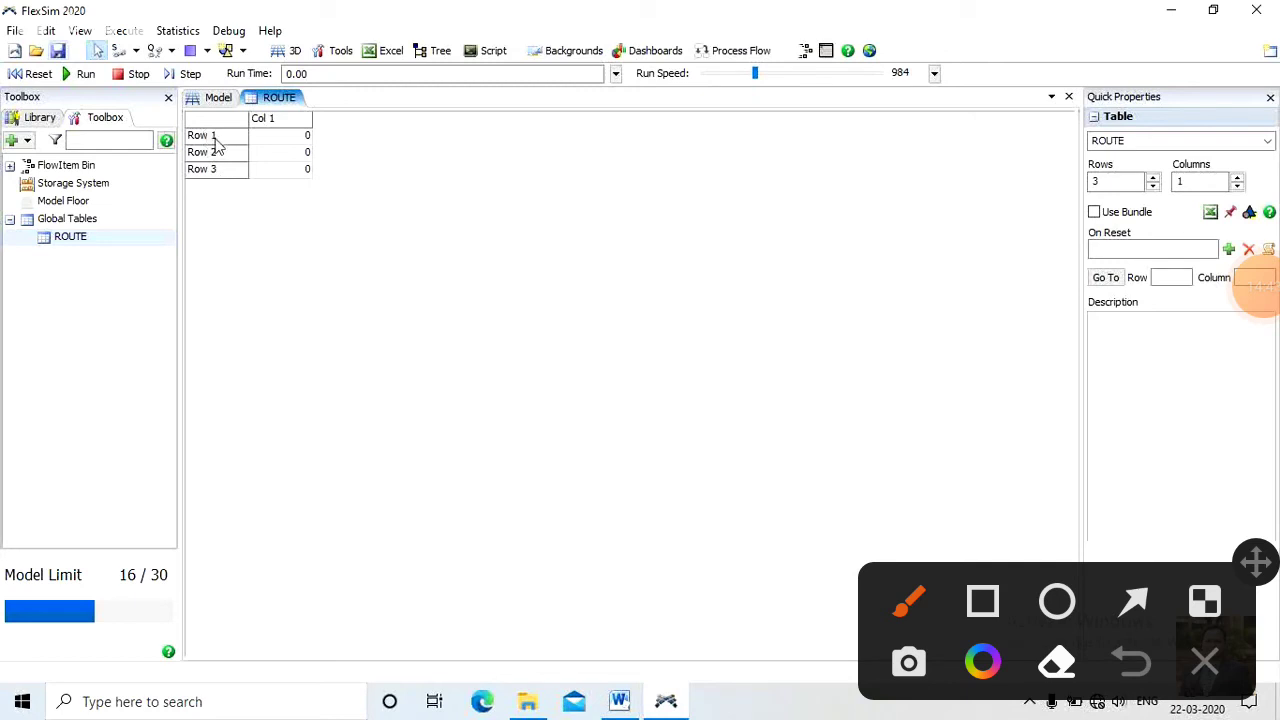
Step: Fill column 1 of the ROUTE table with 1, 2 and 3 in rows 1 to 3
left_click(300, 137)
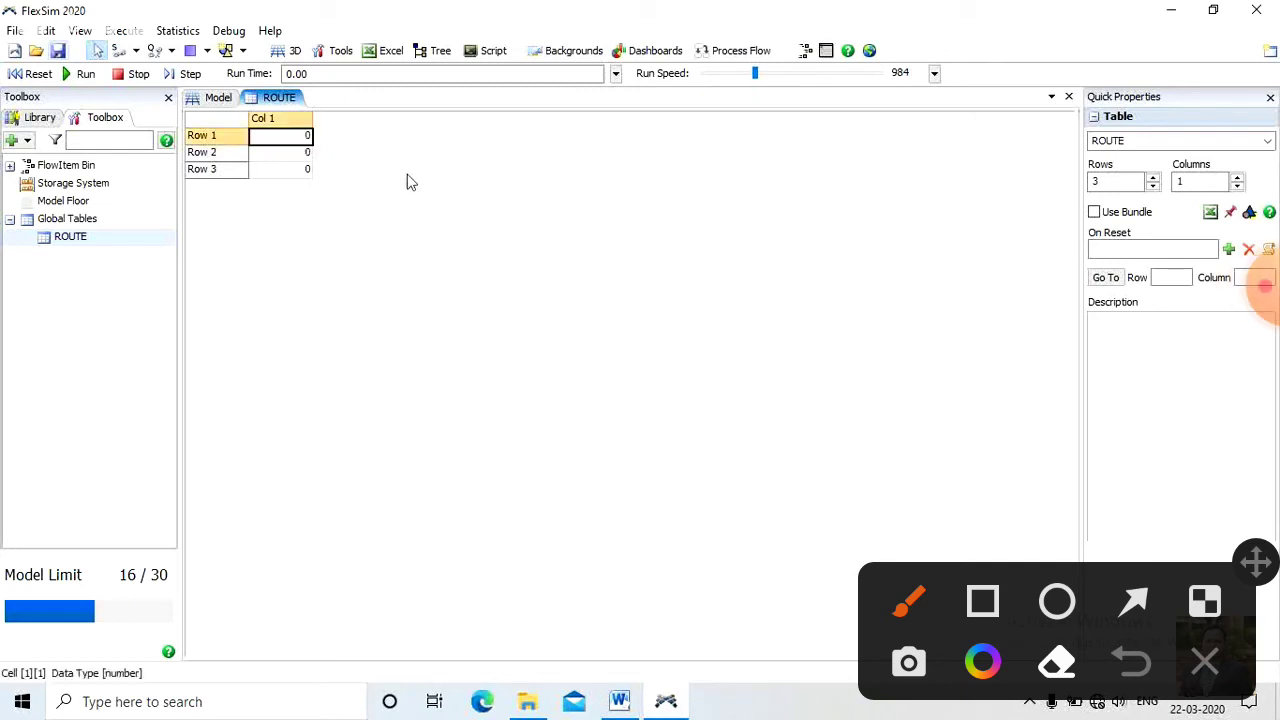
type("3")
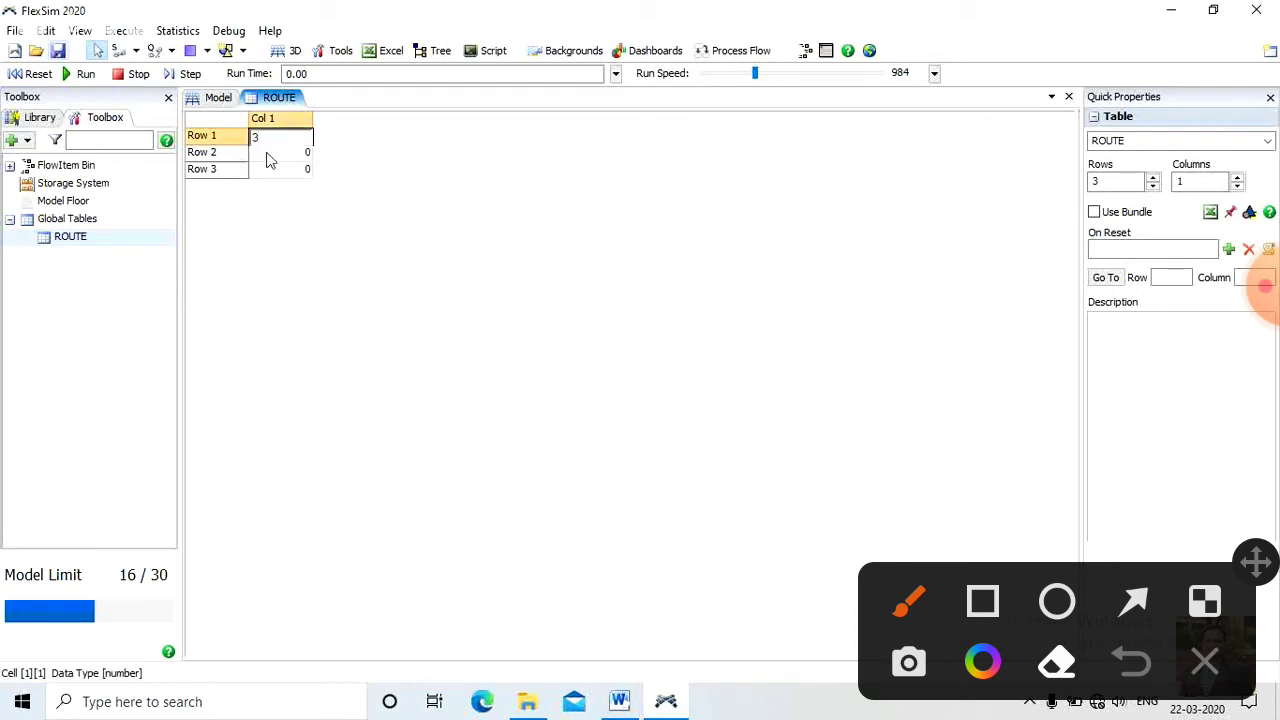
key("Return")
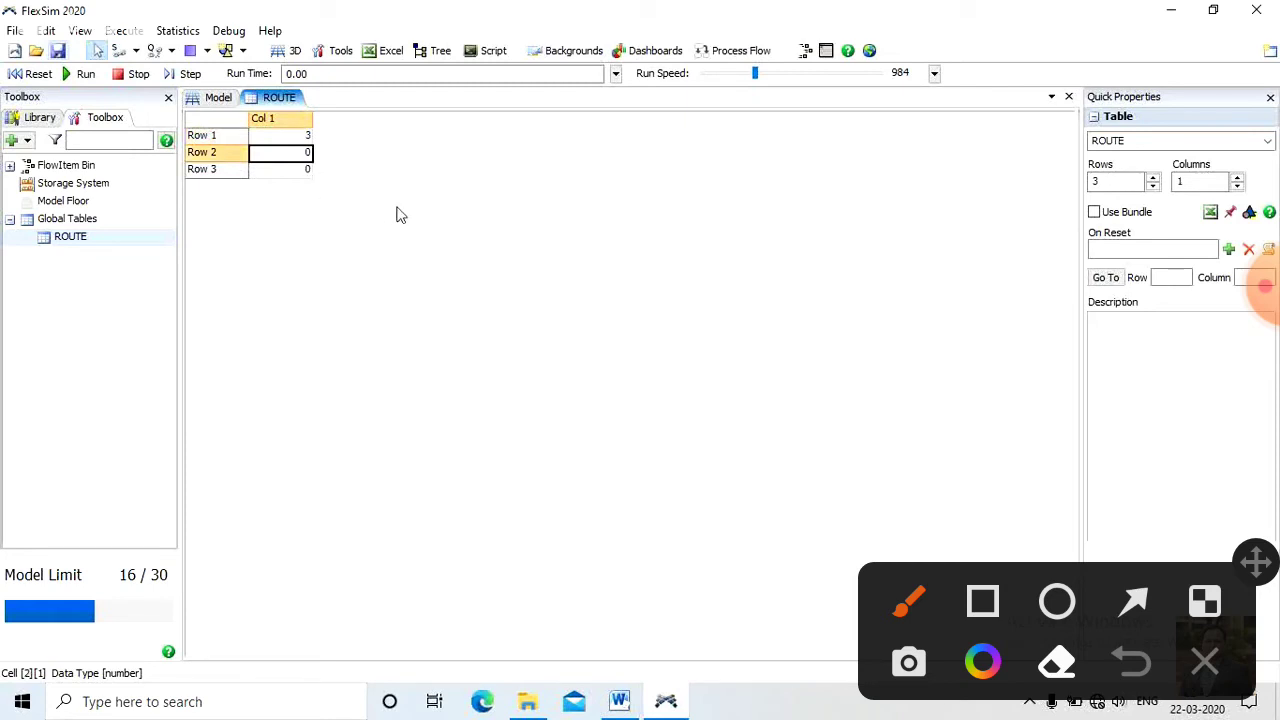
type("2")
left_click(310, 170)
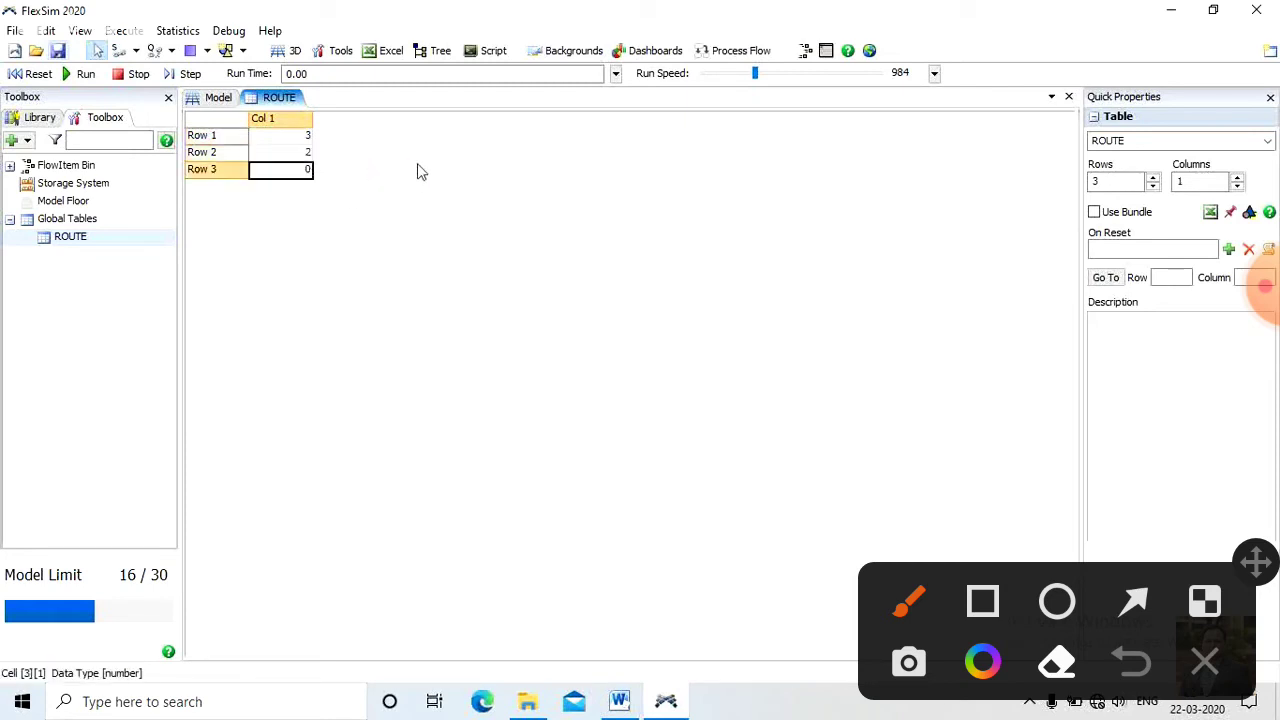
type("3")
left_click(297, 139)
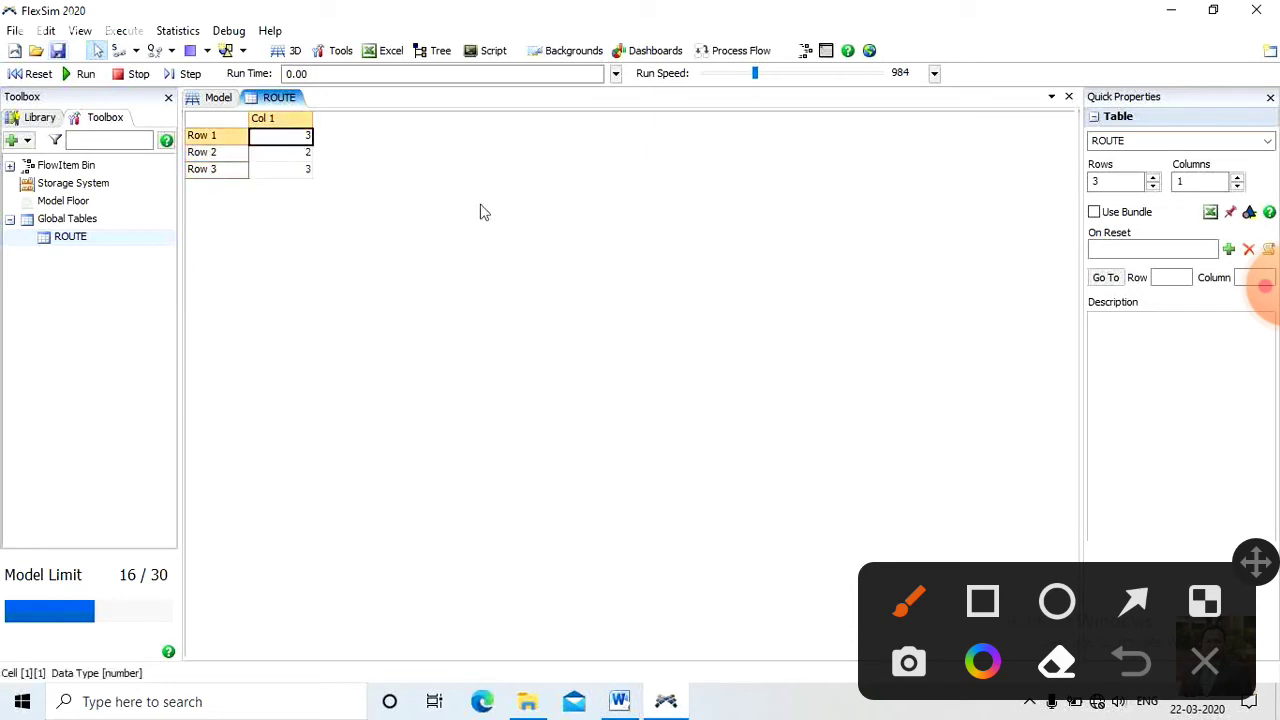
type("1")
left_click(476, 280)
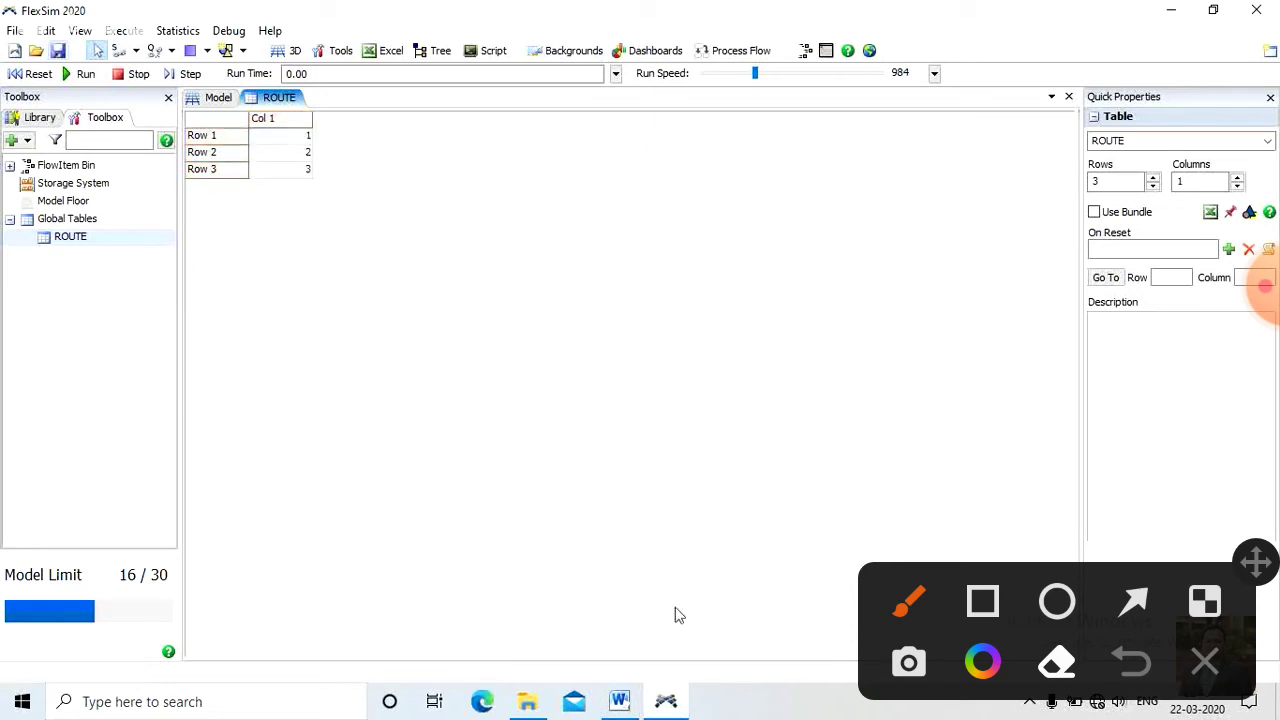
left_click(619, 701)
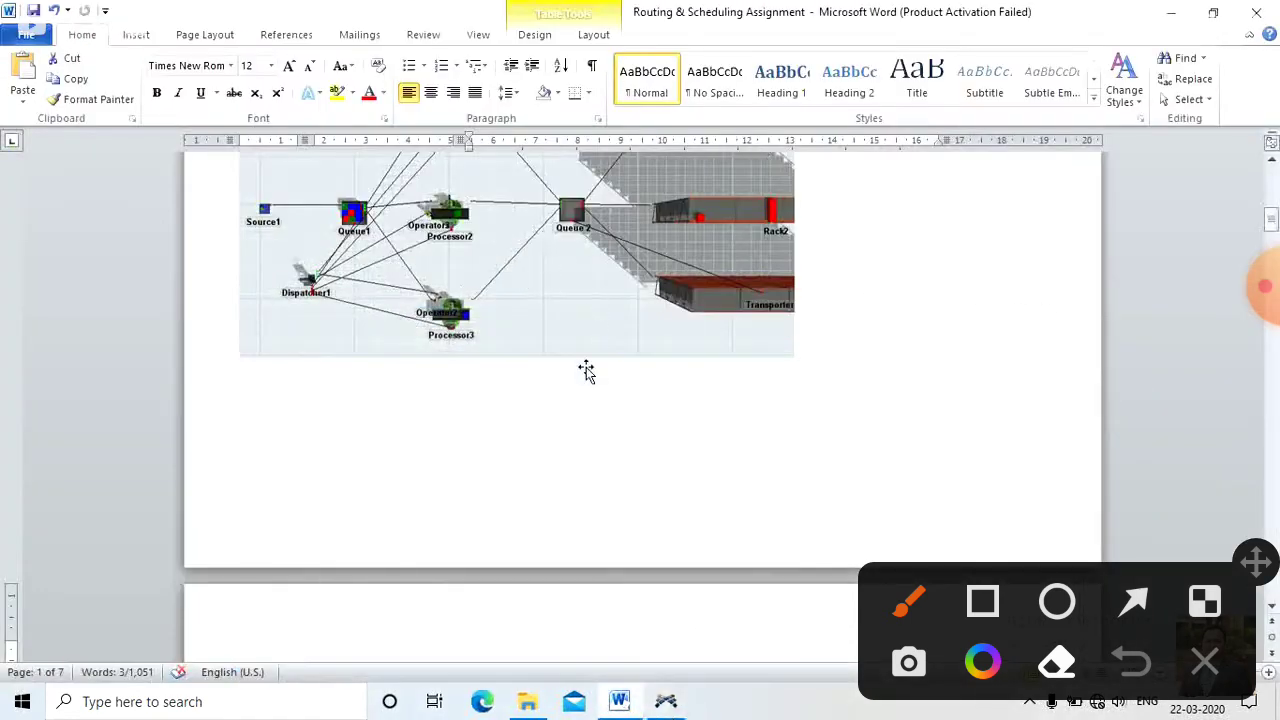
left_click(666, 701)
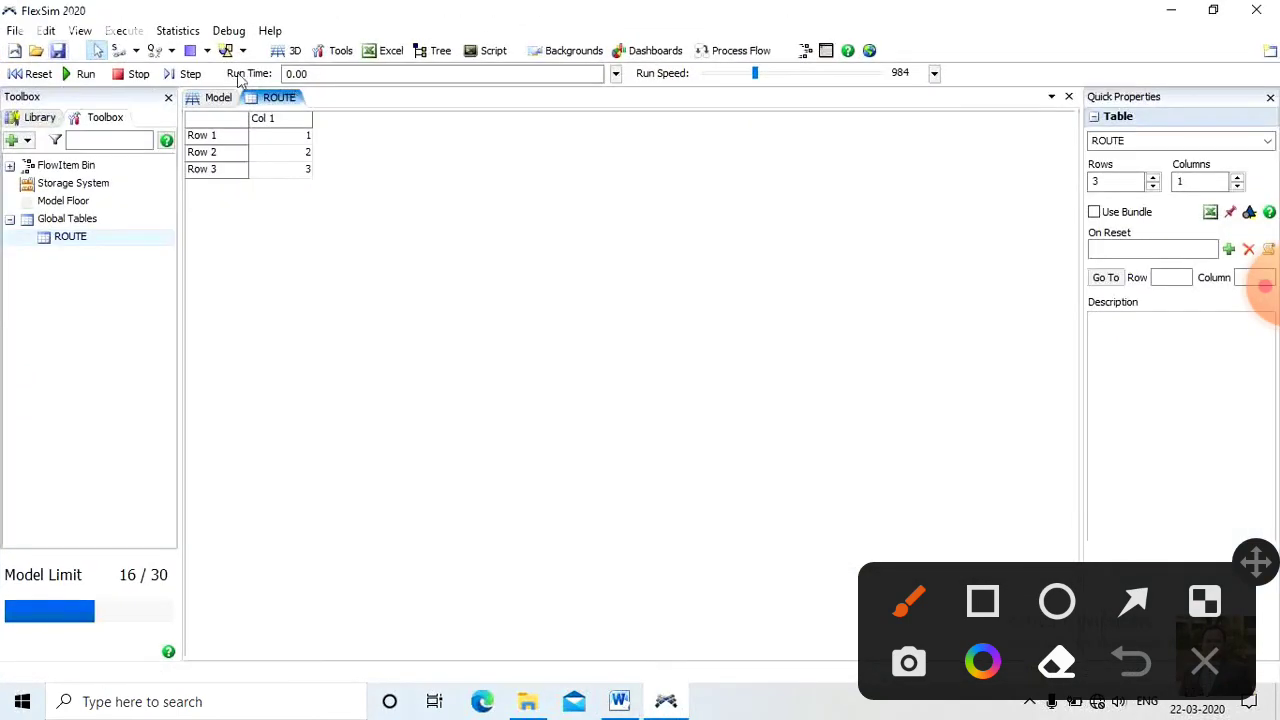
Step: Return to the 3D model view and open the properties of Queue2
left_click(214, 100)
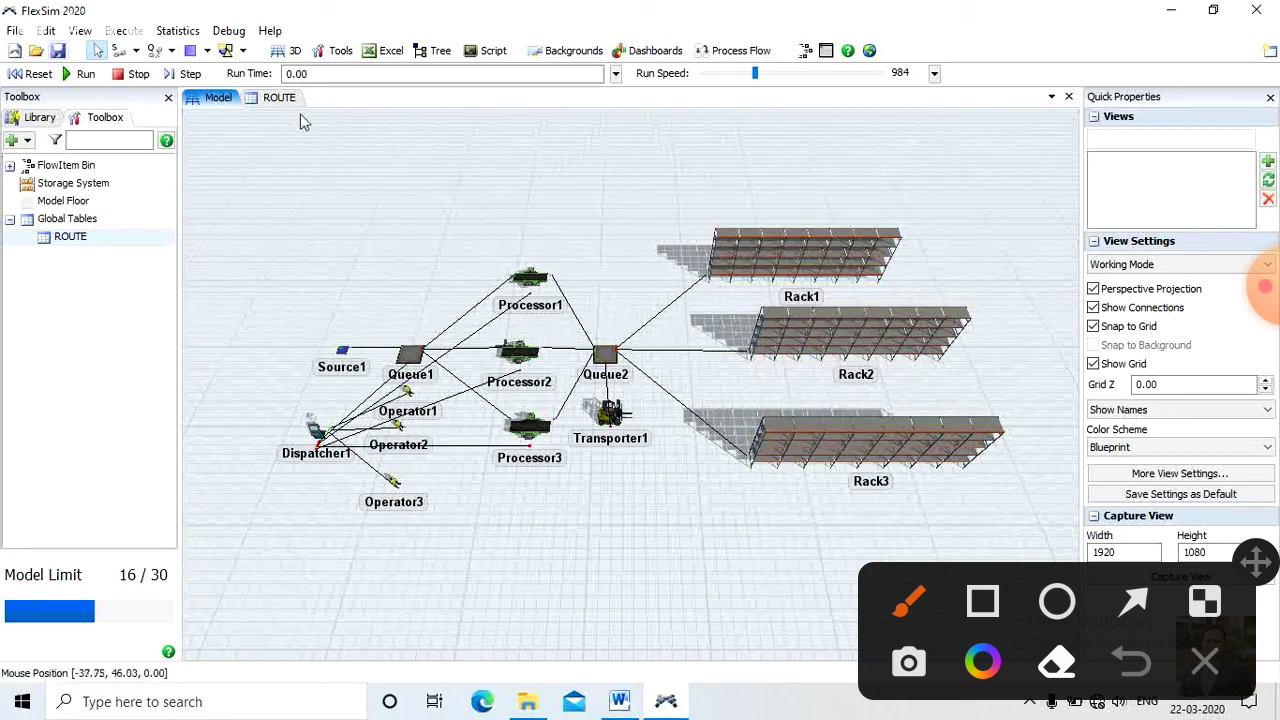
left_click(606, 356)
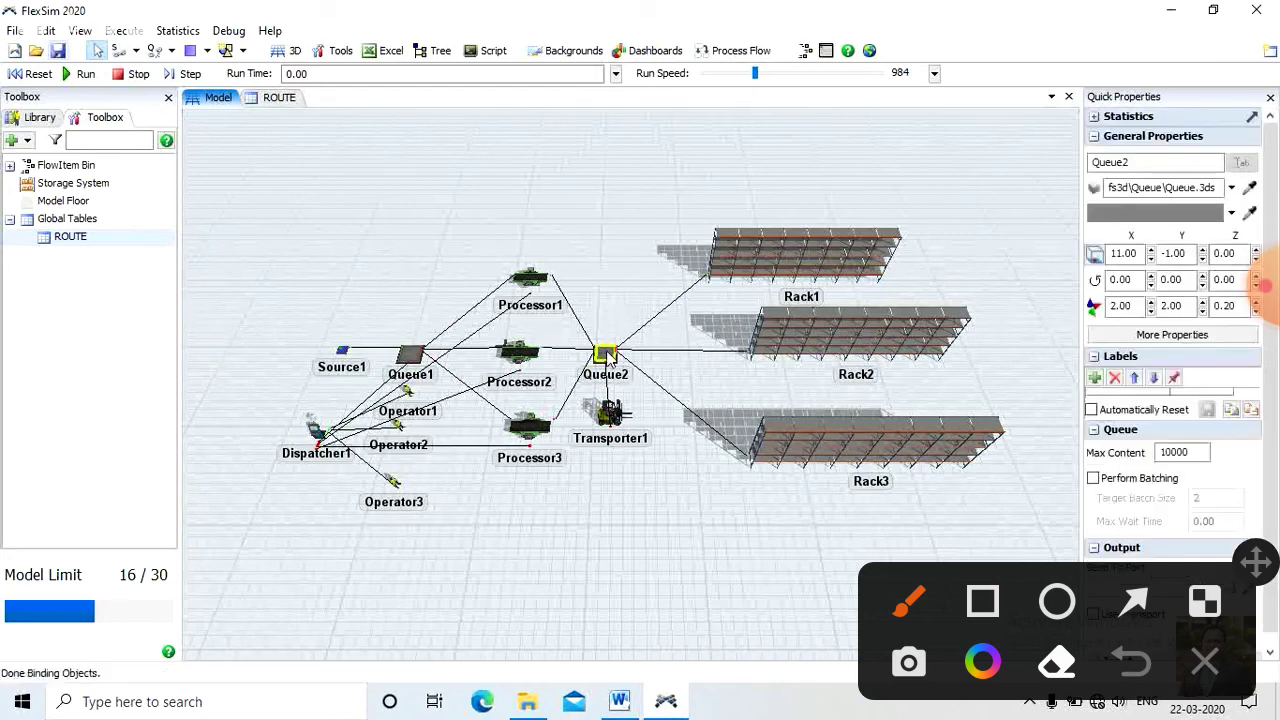
double_click(606, 354)
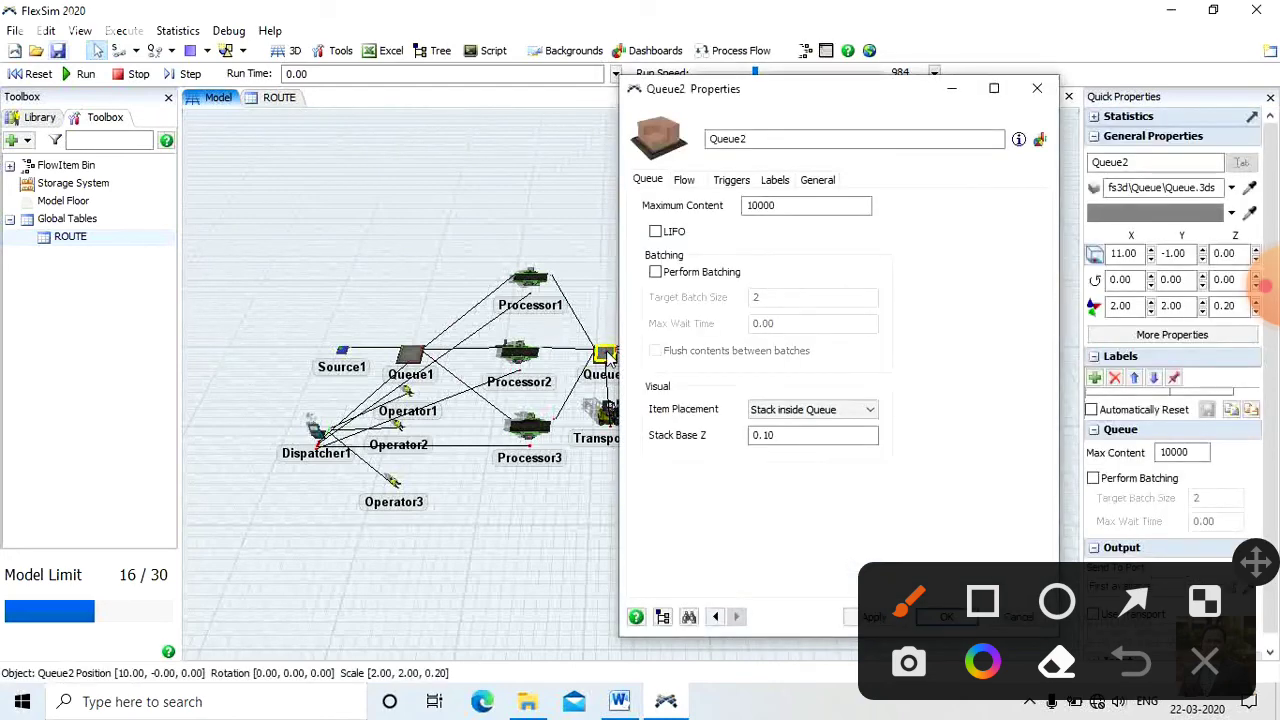
left_click(733, 182)
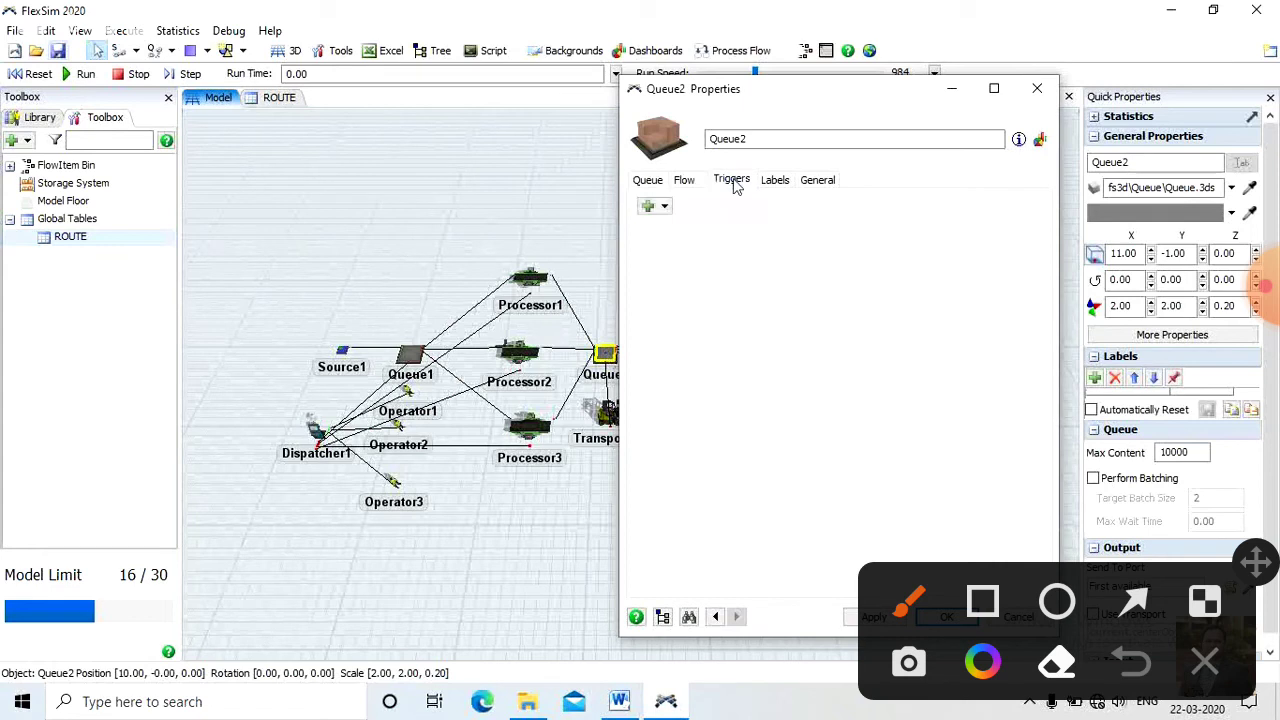
left_click(664, 206)
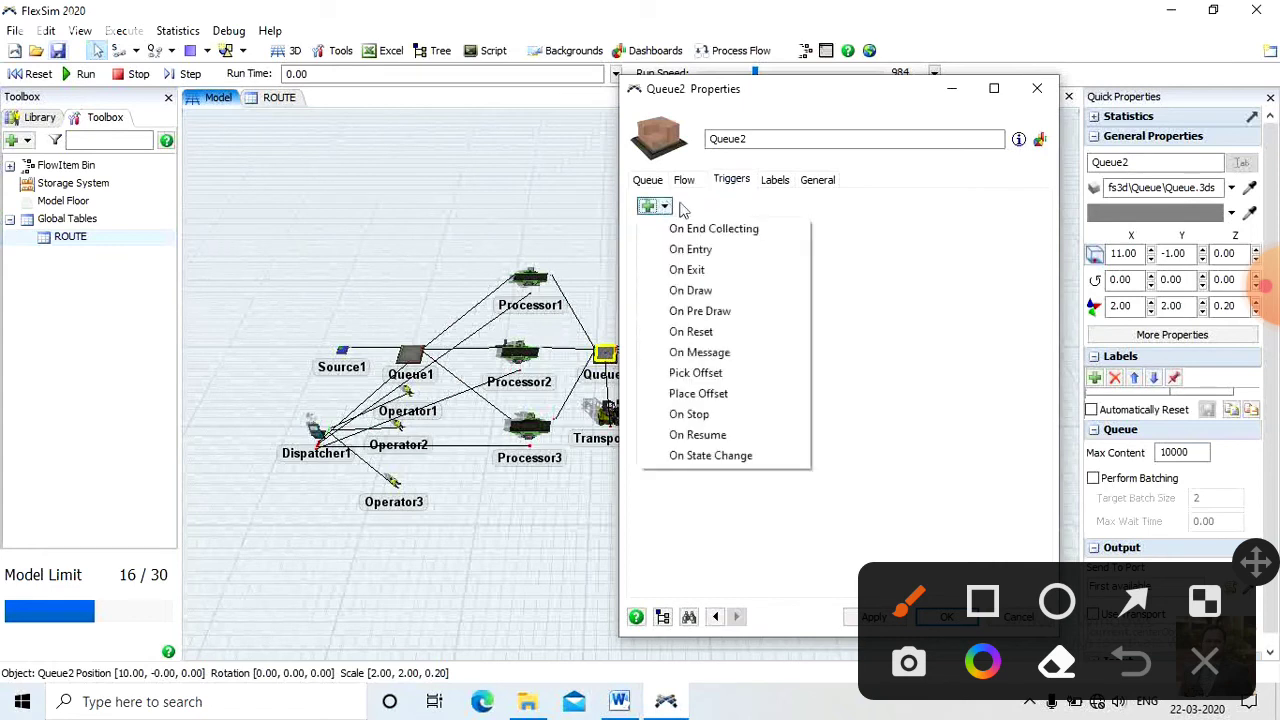
left_click(878, 246)
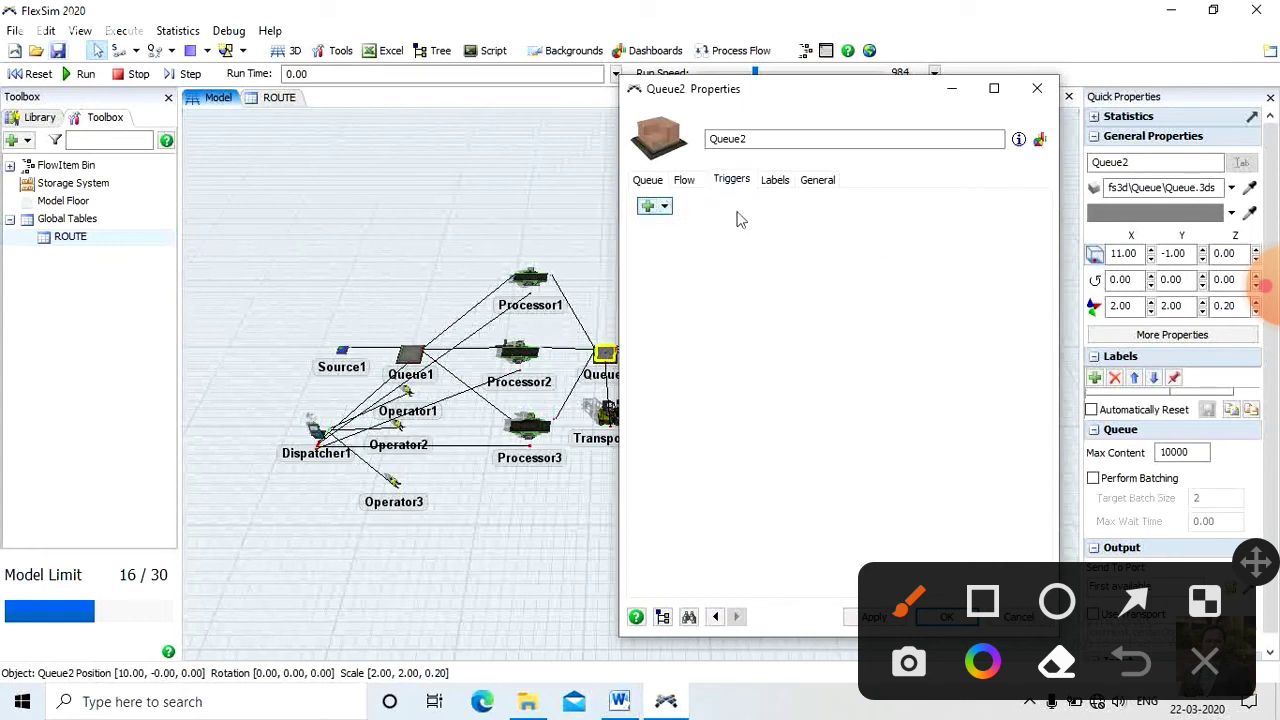
Step: Set Queue2's output Send To Port to By Global Table Lookup using the ROUTE table, and apply the properties
left_click(688, 184)
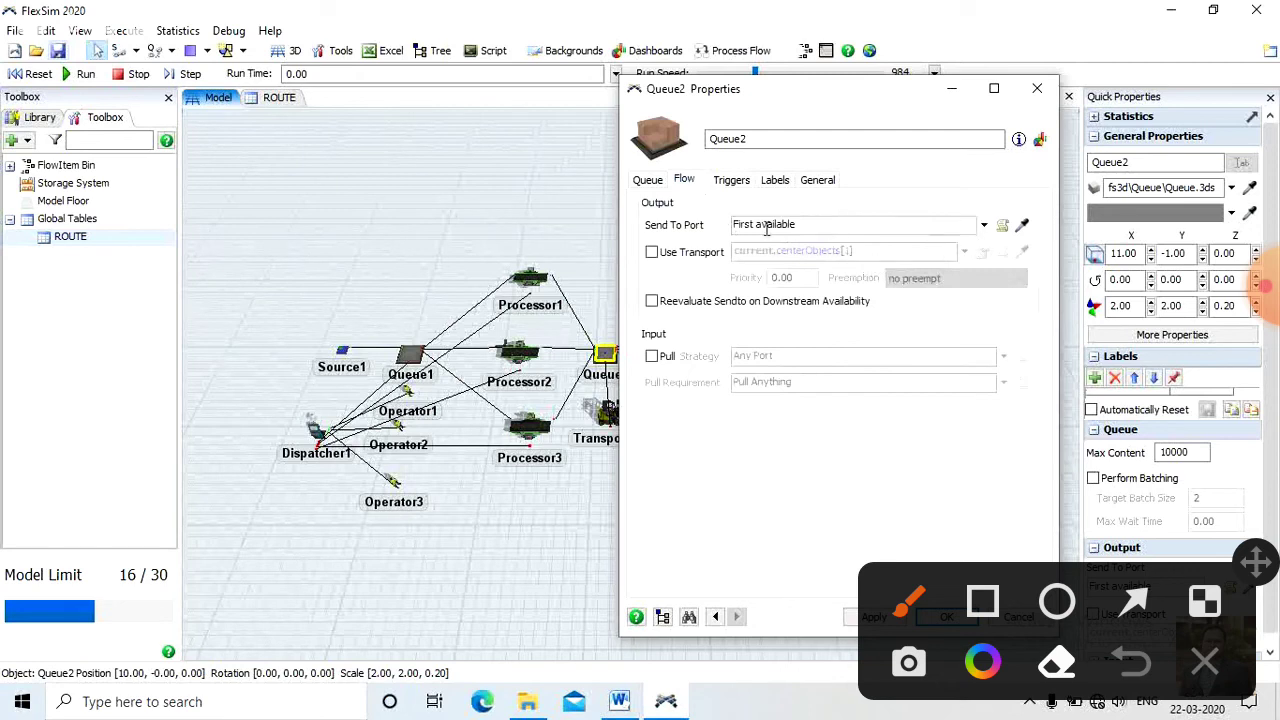
left_click(985, 226)
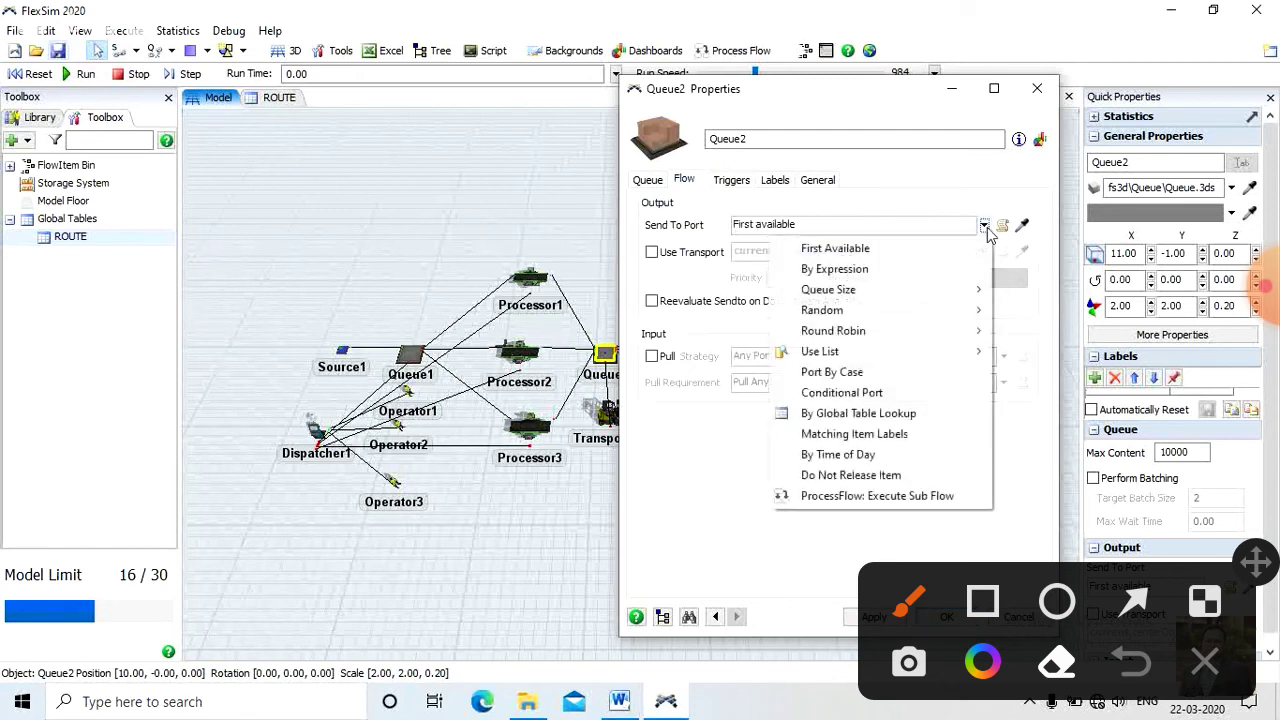
left_click(858, 413)
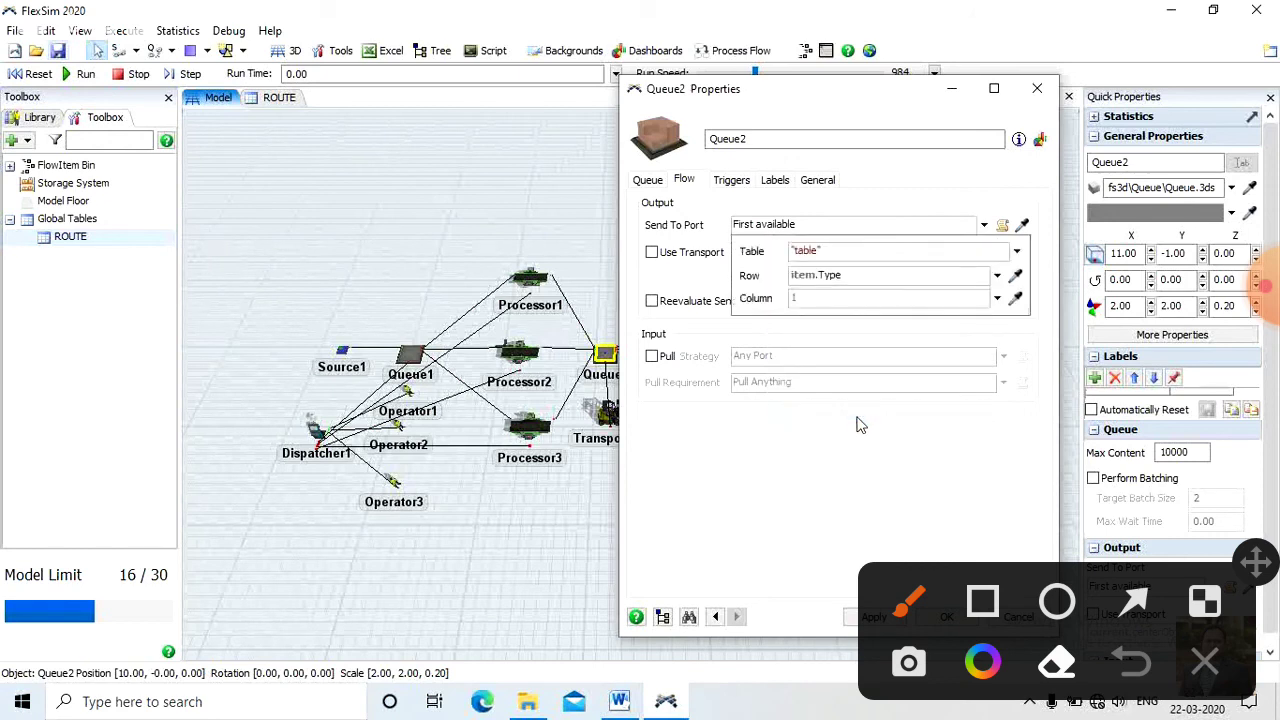
left_click(1017, 254)
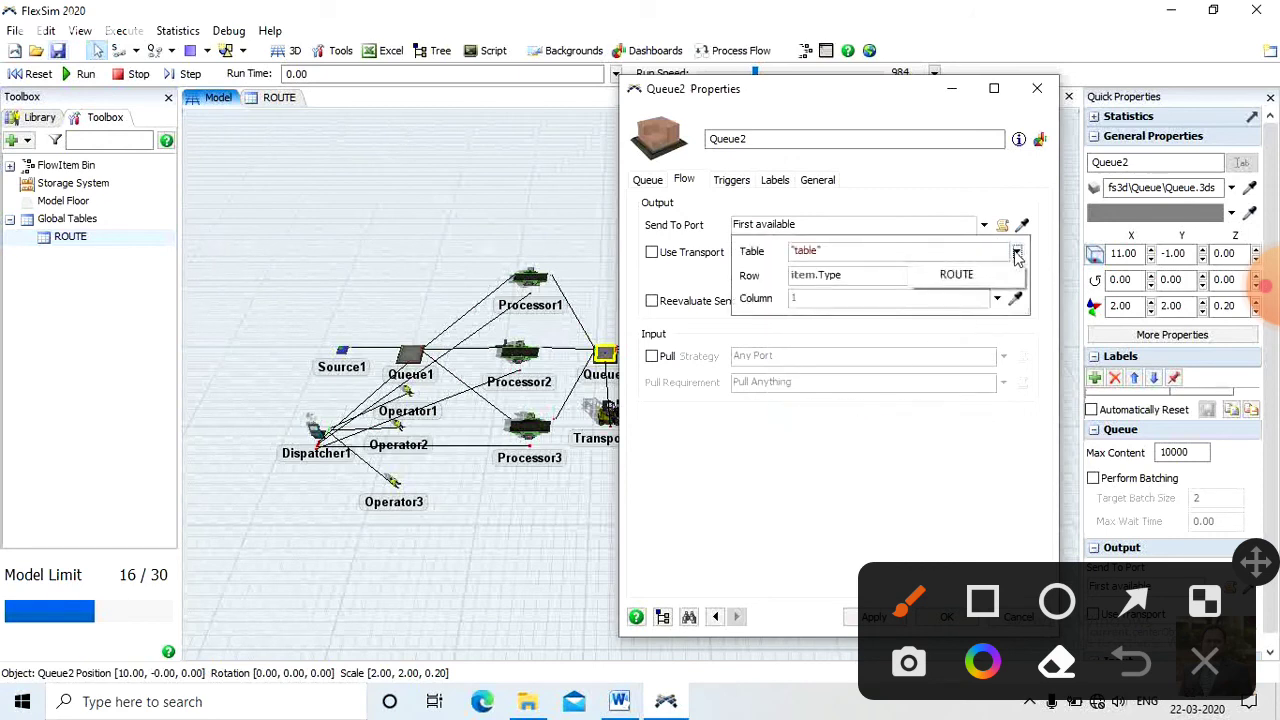
left_click(957, 276)
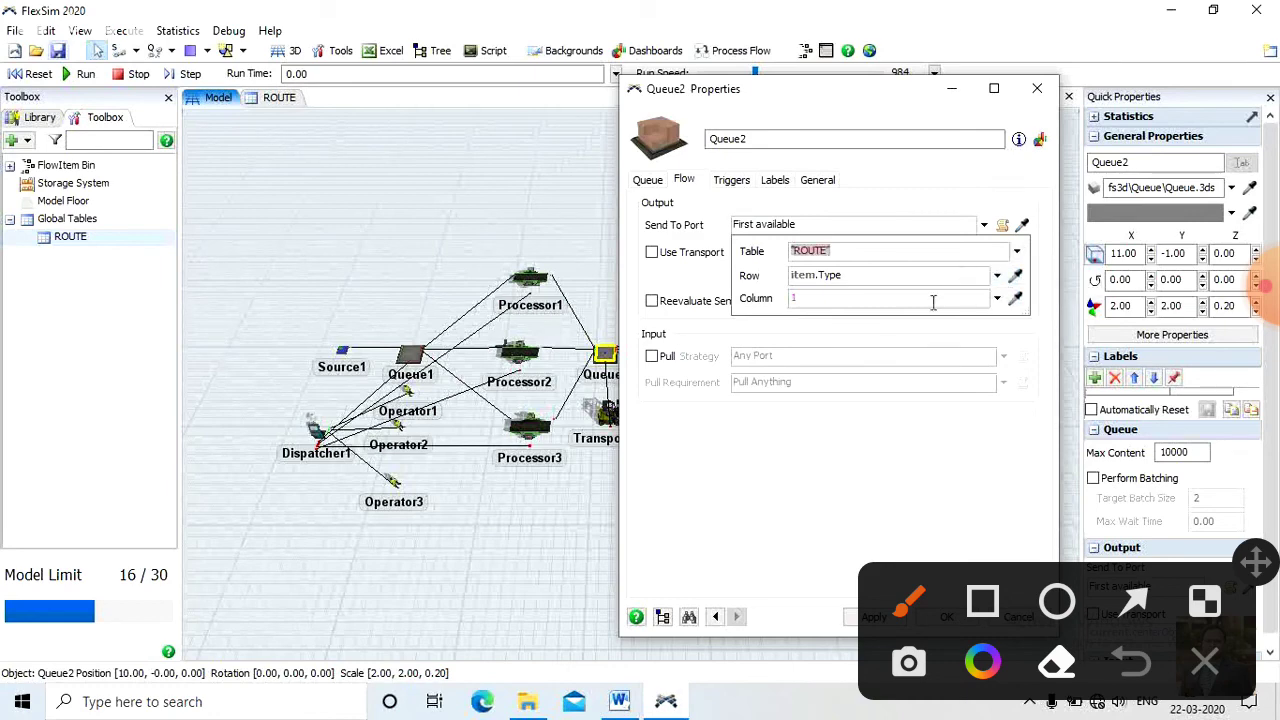
left_click(882, 617)
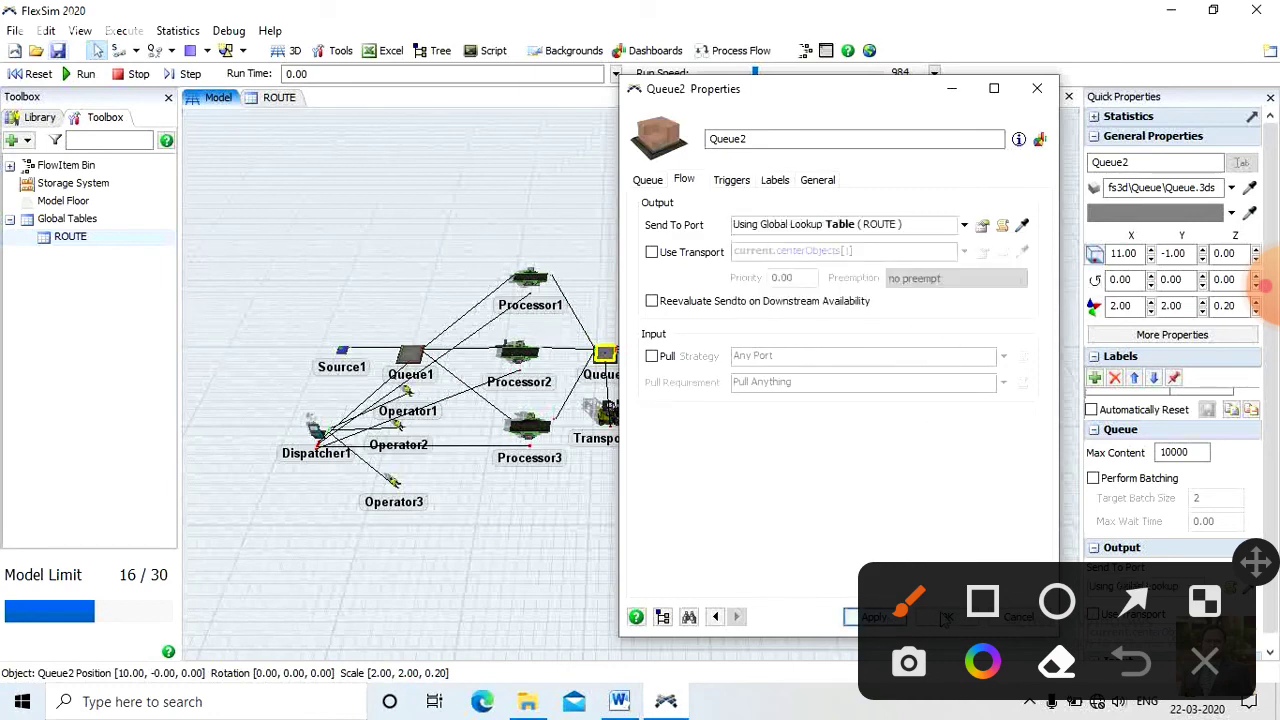
left_click(947, 620)
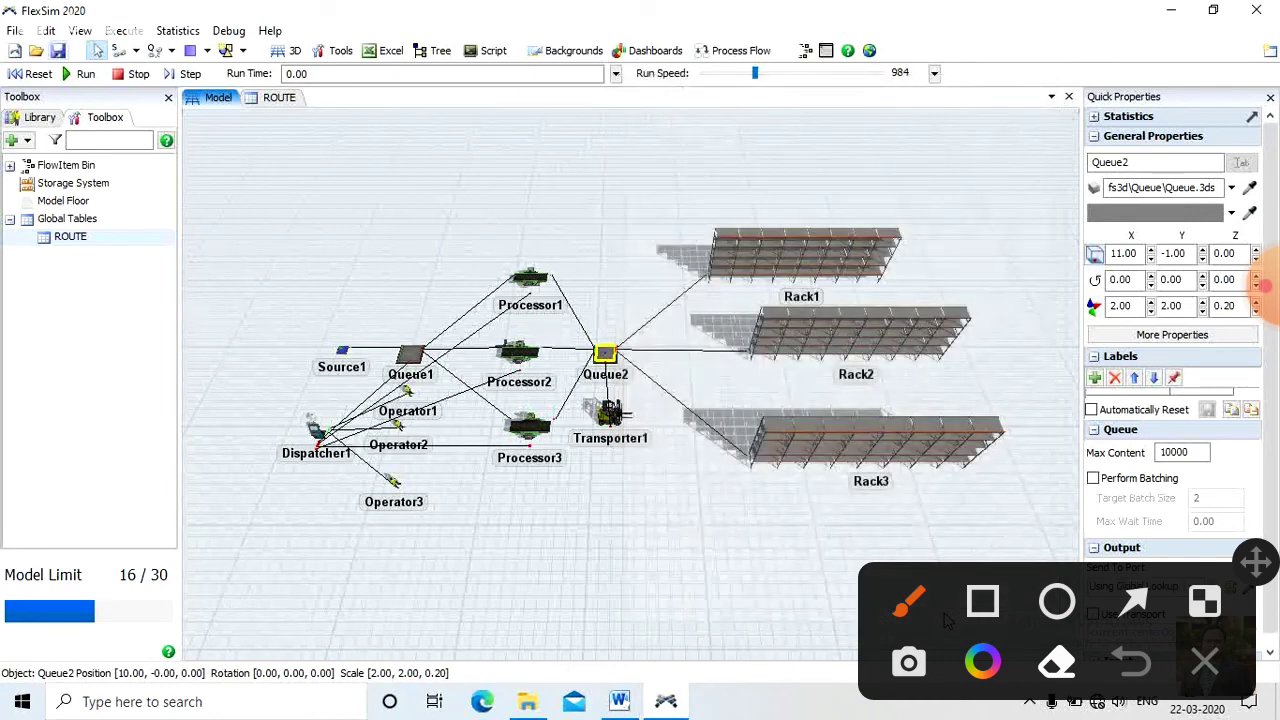
Step: Reset and run the simulation, and raise the run speed to about 2401
left_click(30, 74)
left_click(70, 80)
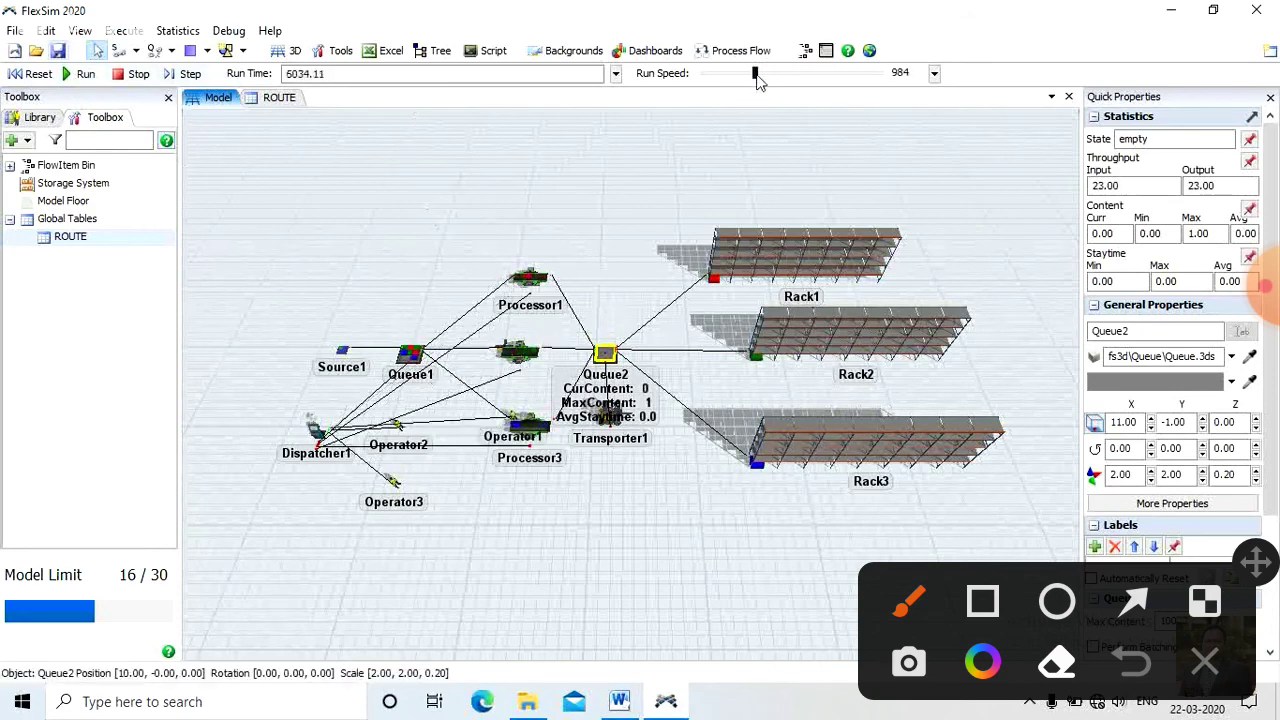
left_click_drag(755, 74, 769, 76)
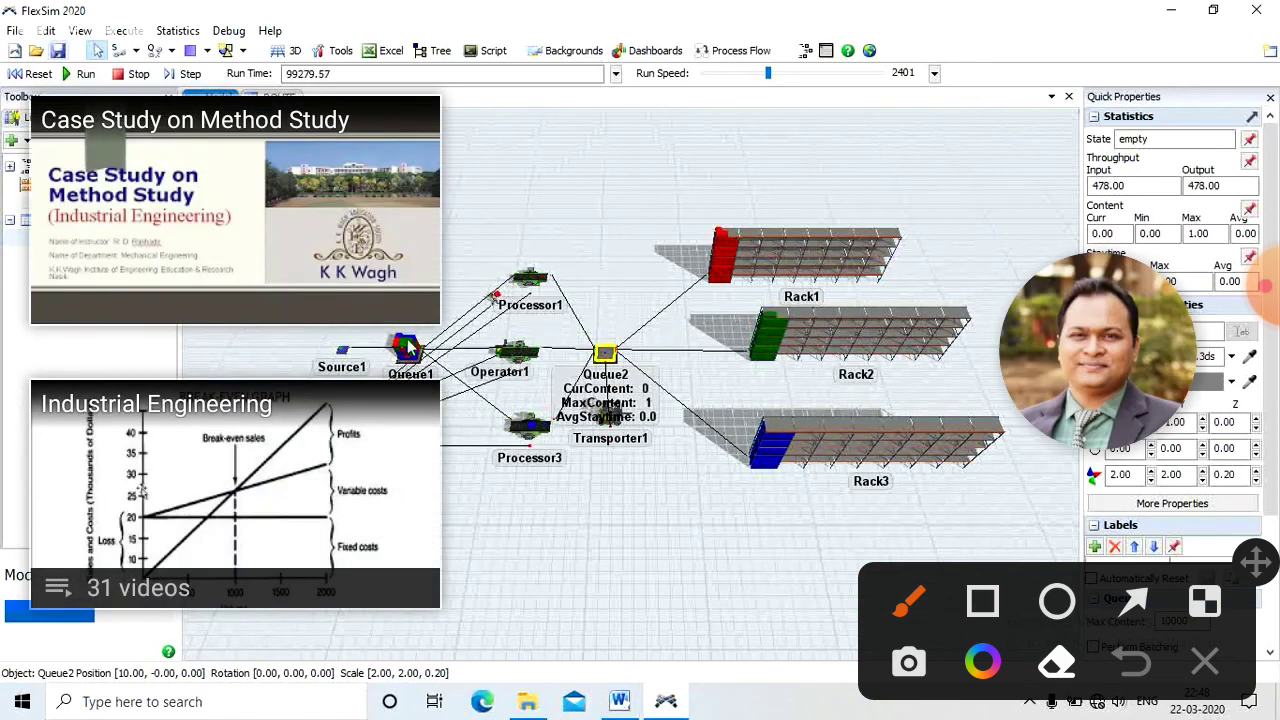
left_click(1264, 287)
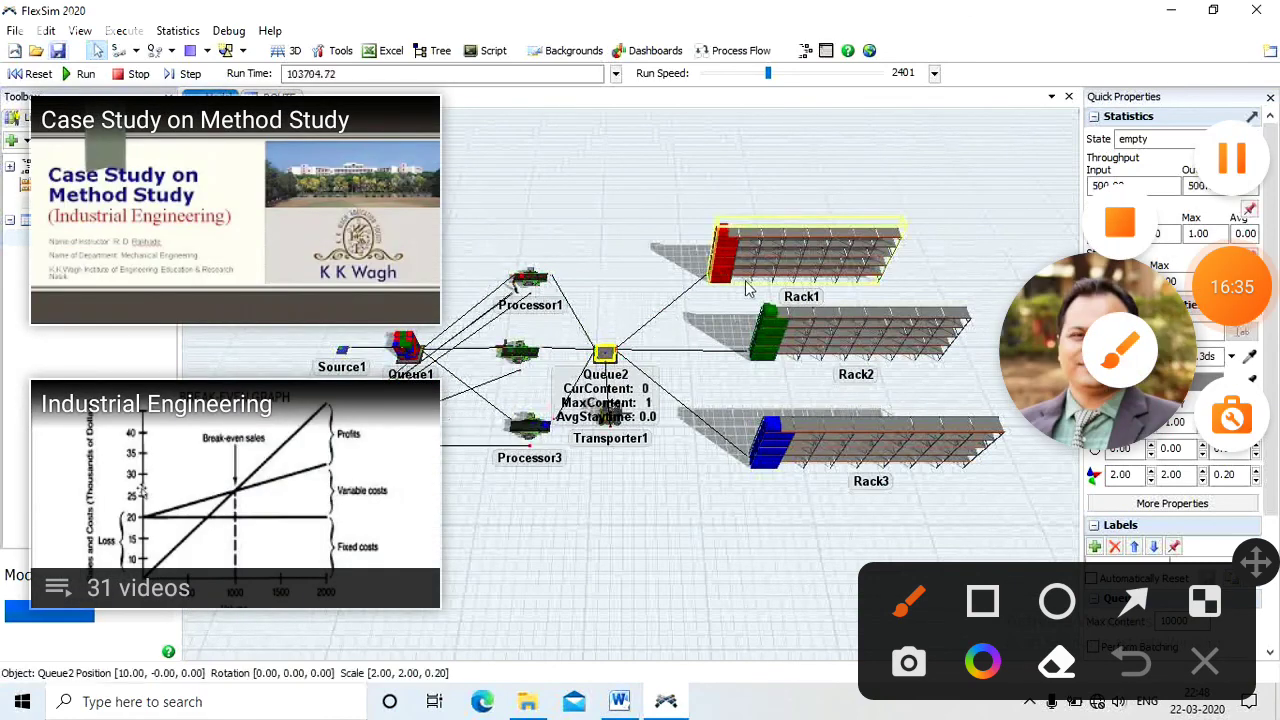